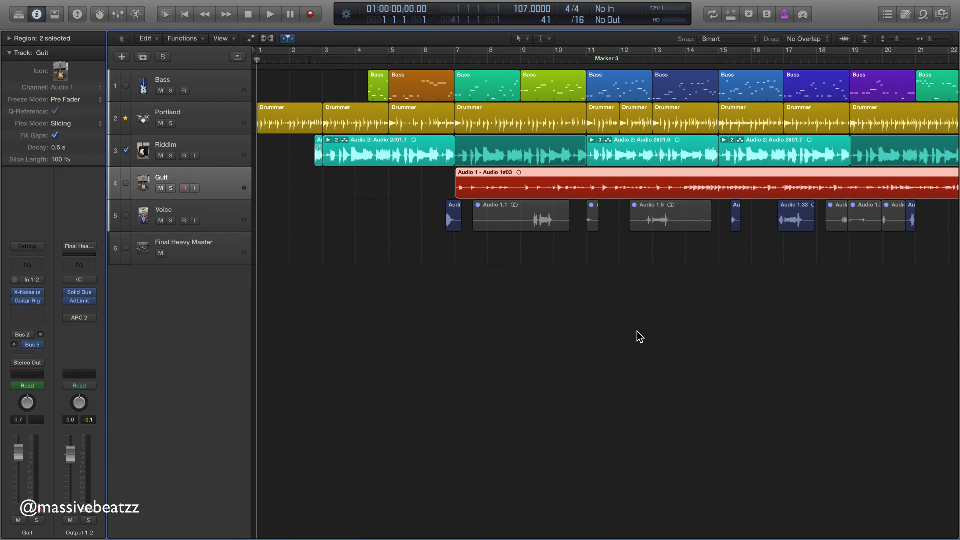
scroll(639, 333, right, 5)
scroll(639, 333, right, 10)
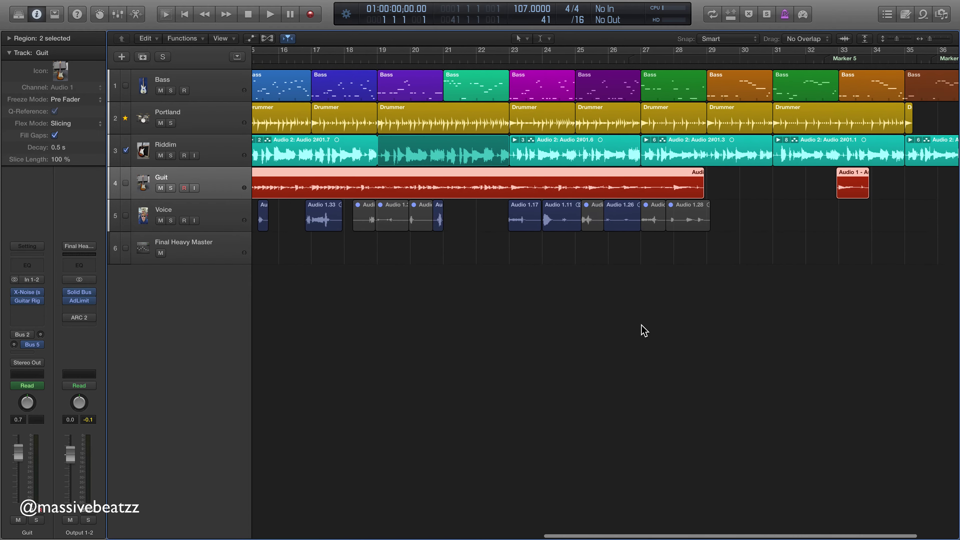
scroll(635, 332, left, 8)
scroll(634, 332, left, 7)
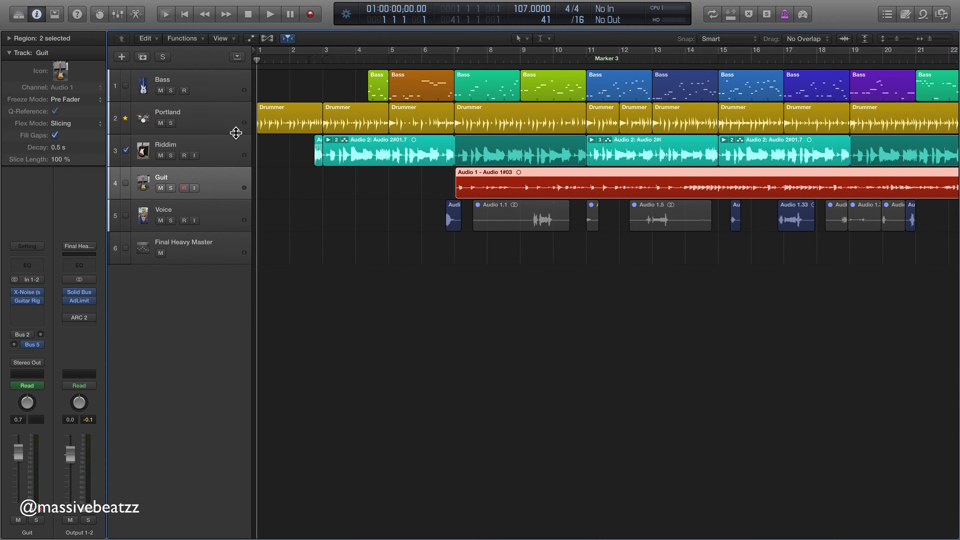
Step: Increase the heights of the Portland drummer track and the Bass track so their instrument pictures show large
drag(223, 131, 224, 178)
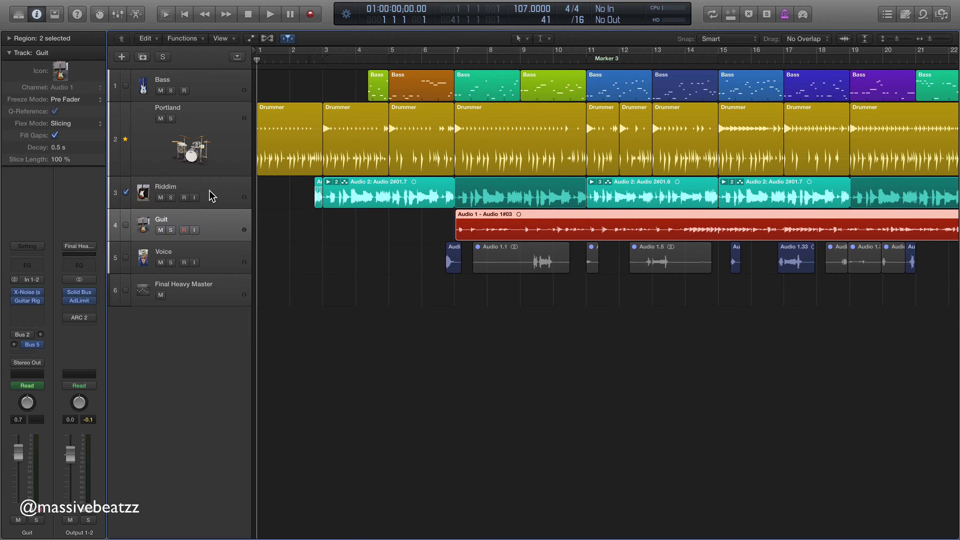
click(226, 88)
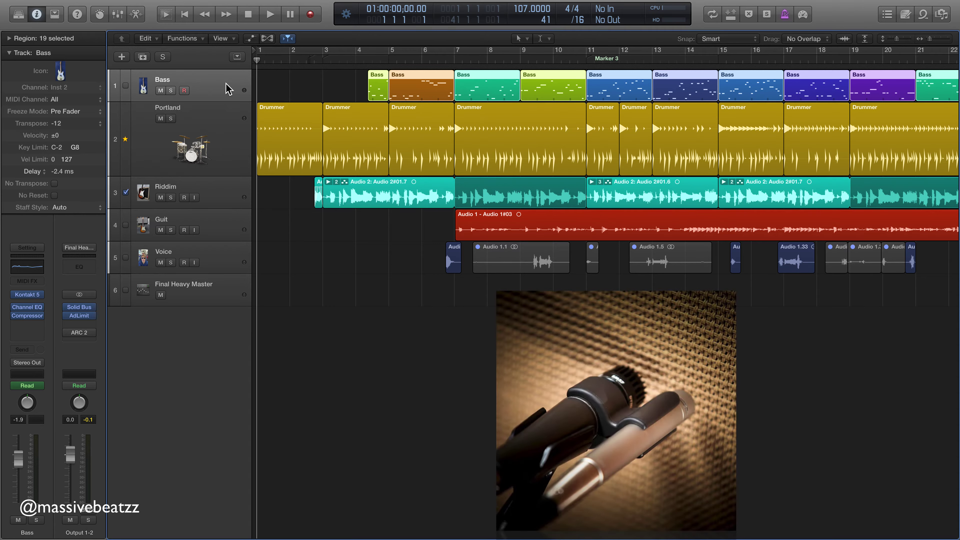
click(326, 203)
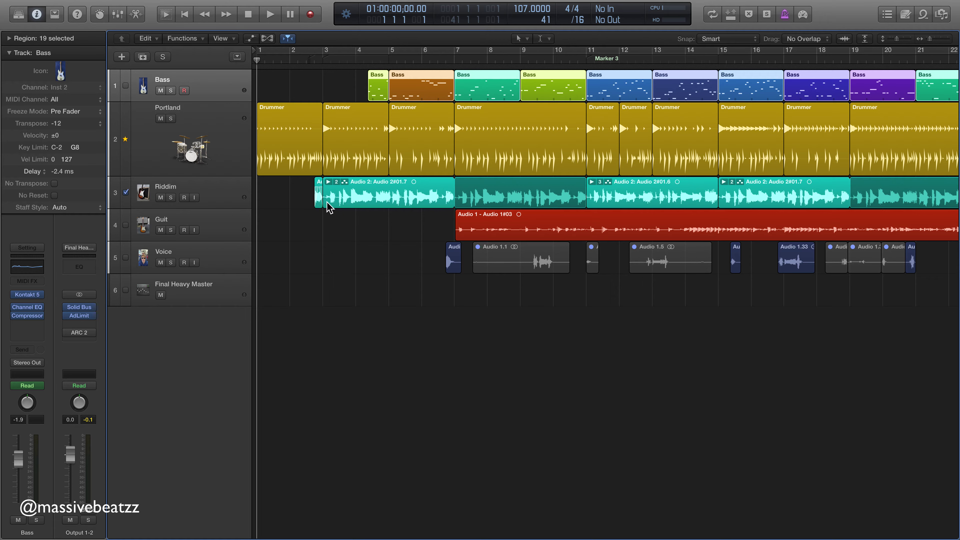
click(327, 193)
drag(146, 101, 152, 203)
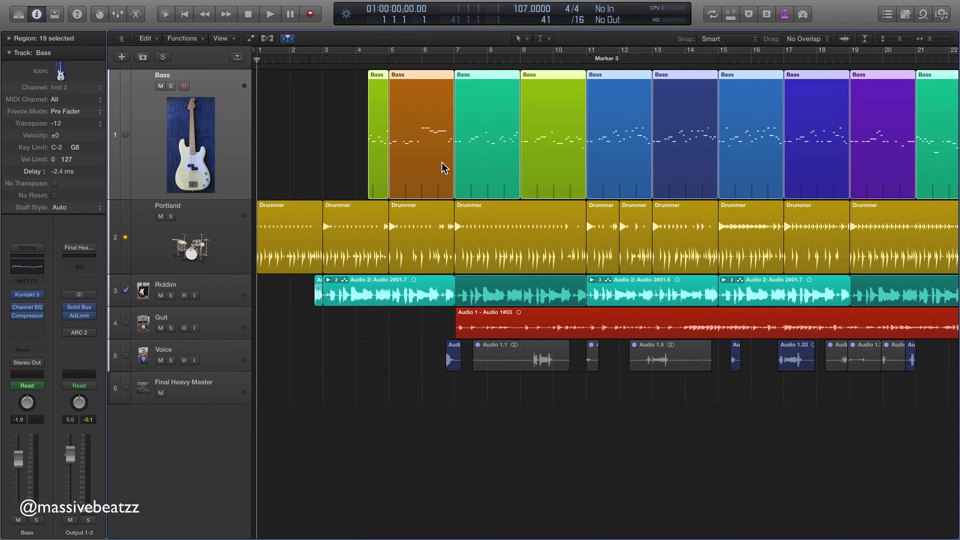
Step: Increase the heights of the Riddim, Guit and Voice tracks in the arrangement
click(215, 253)
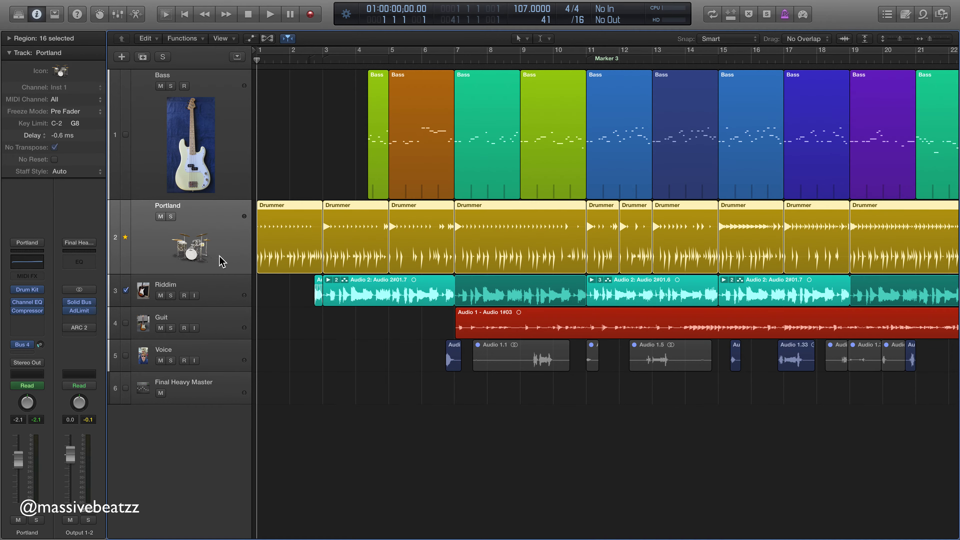
click(215, 294)
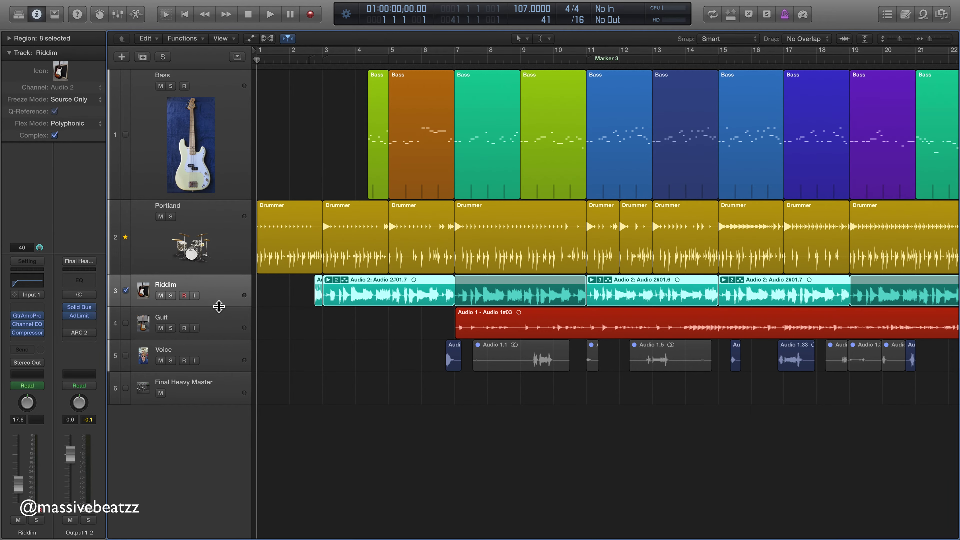
drag(221, 306, 240, 326)
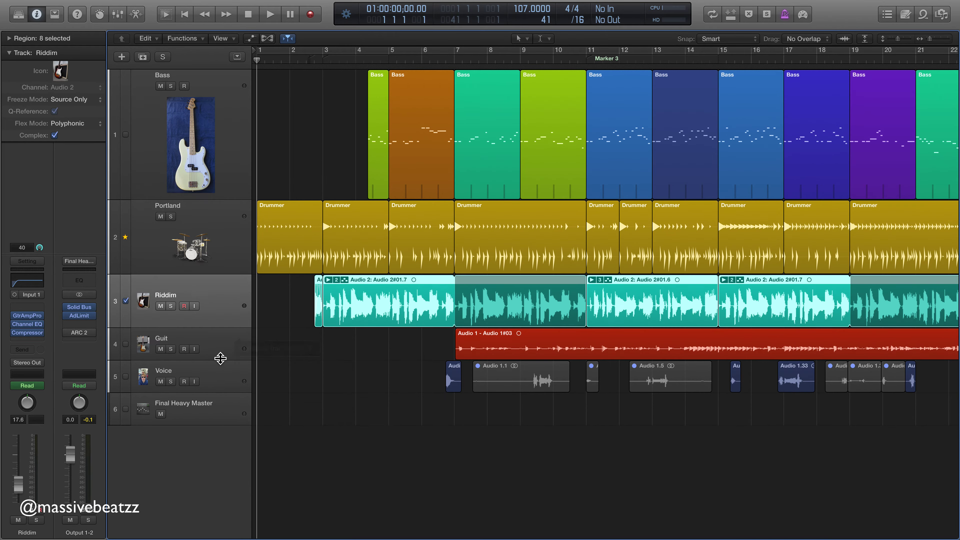
drag(237, 360, 235, 396)
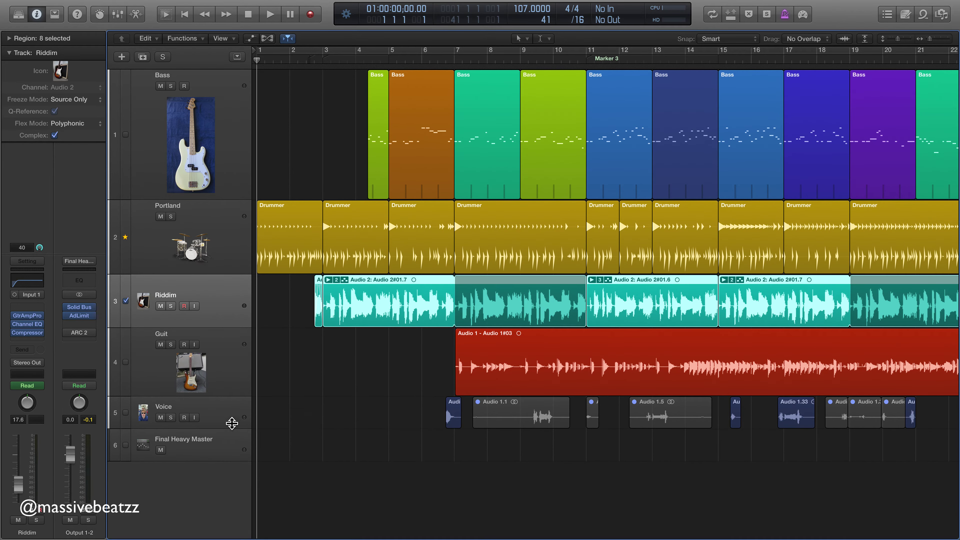
drag(232, 431, 272, 473)
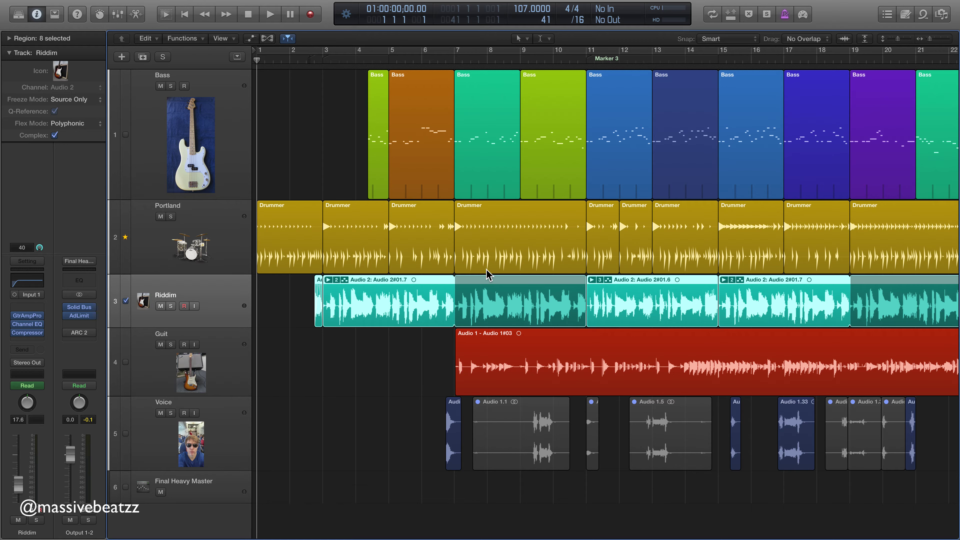
Step: Select the Portland track and play the song from bar 13, stopping playback in bar 20
click(227, 225)
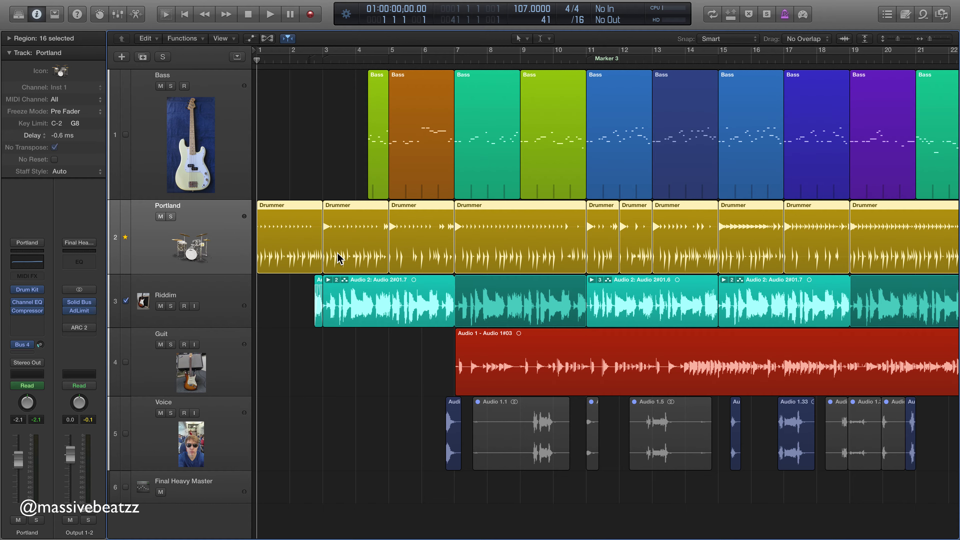
scroll(418, 260, right, 15)
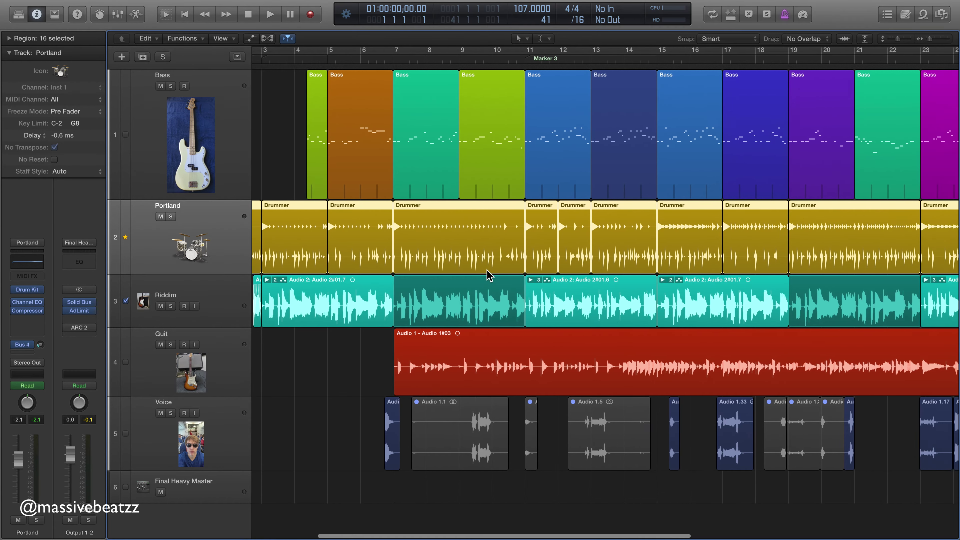
scroll(483, 269, left, 15)
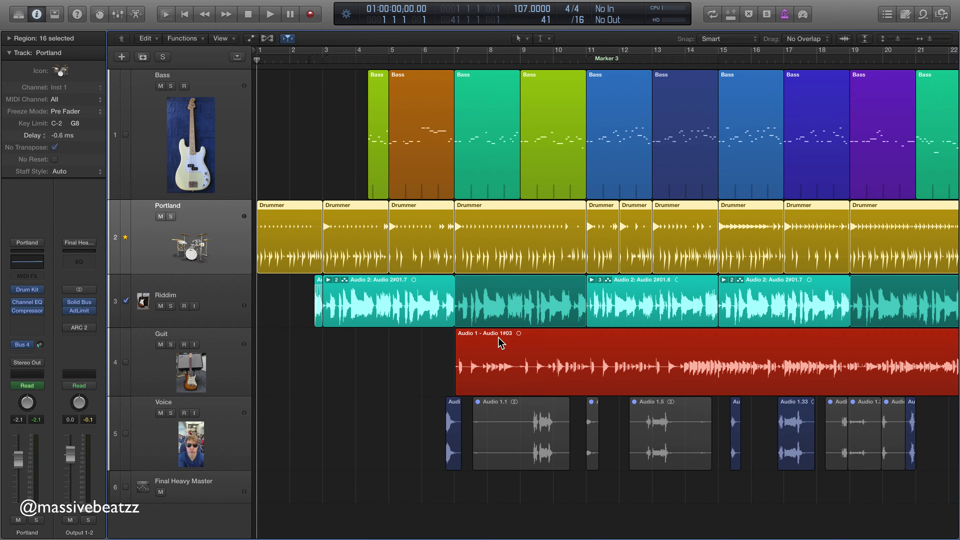
click(677, 58)
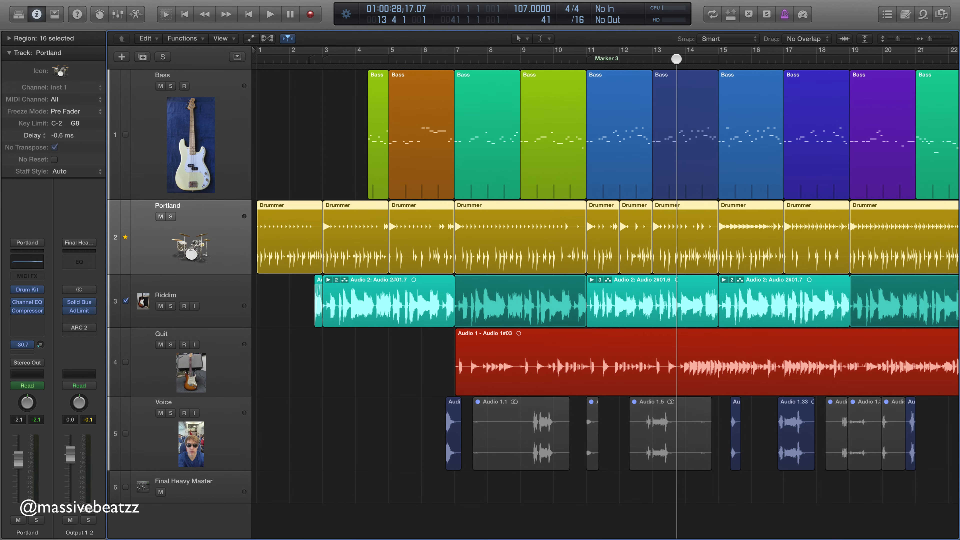
scroll(677, 58, right, 1)
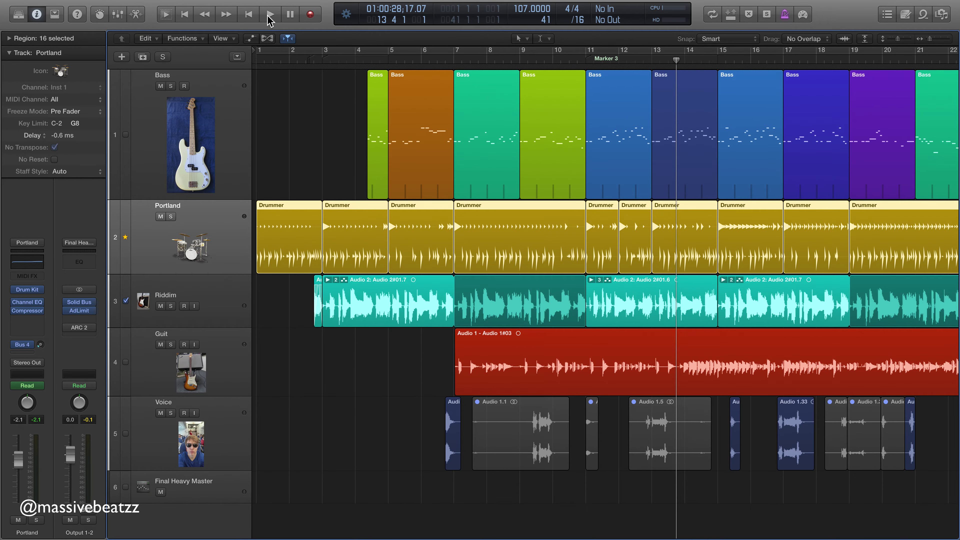
click(269, 16)
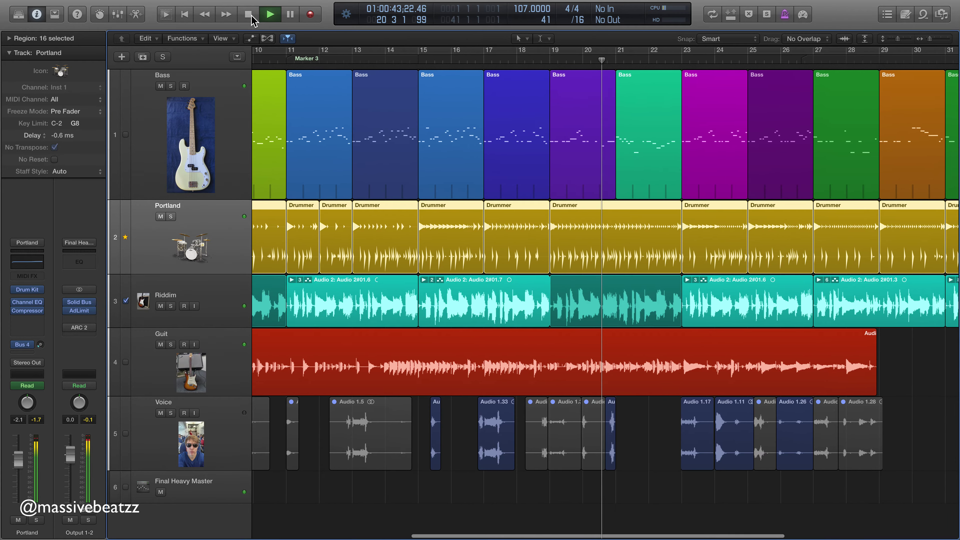
click(249, 15)
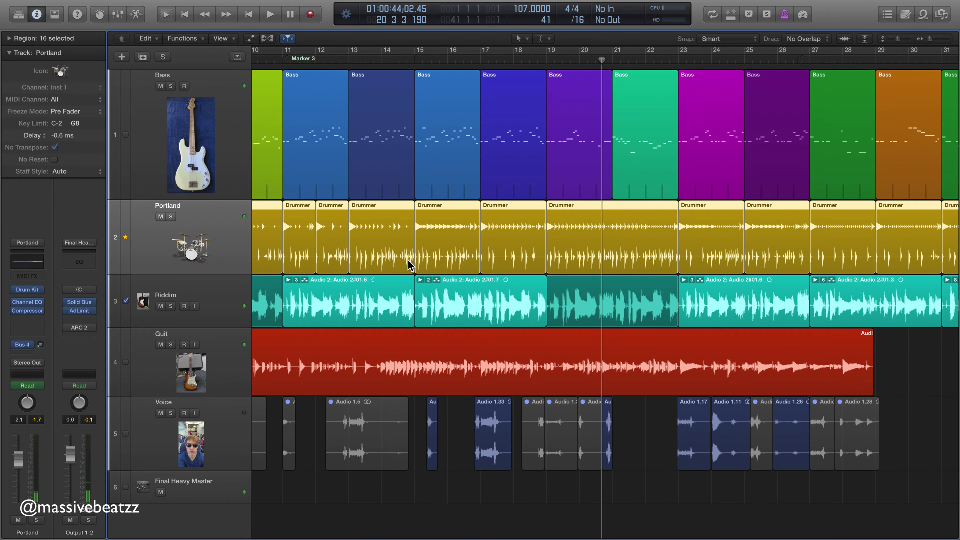
Step: Select the Riddim track and look over the regions across the first part of the arrangement
scroll(410, 265, left, 5)
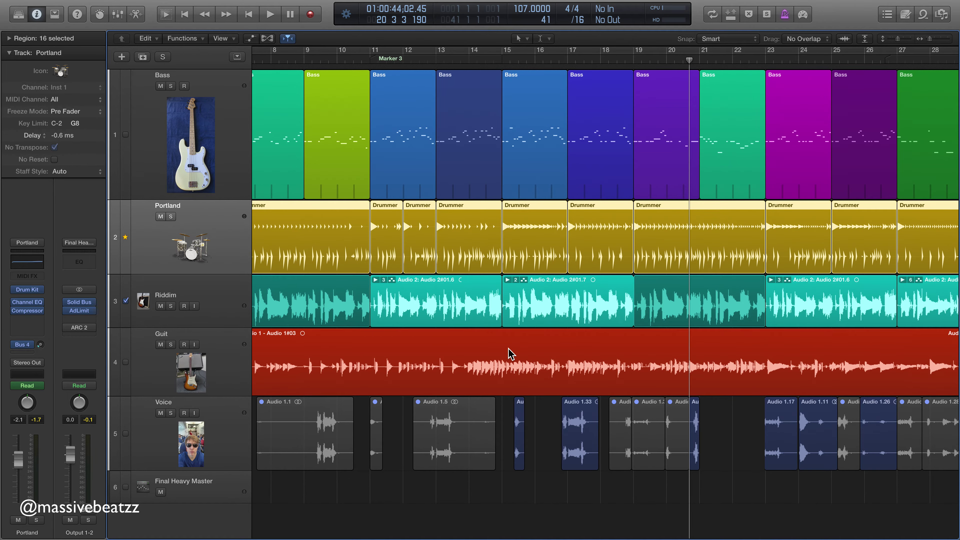
scroll(510, 353, left, 1)
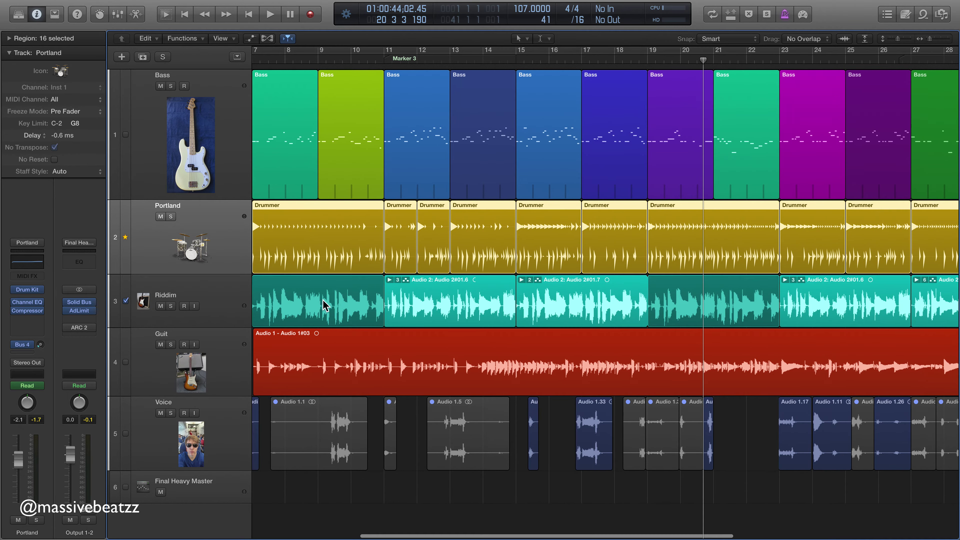
click(228, 301)
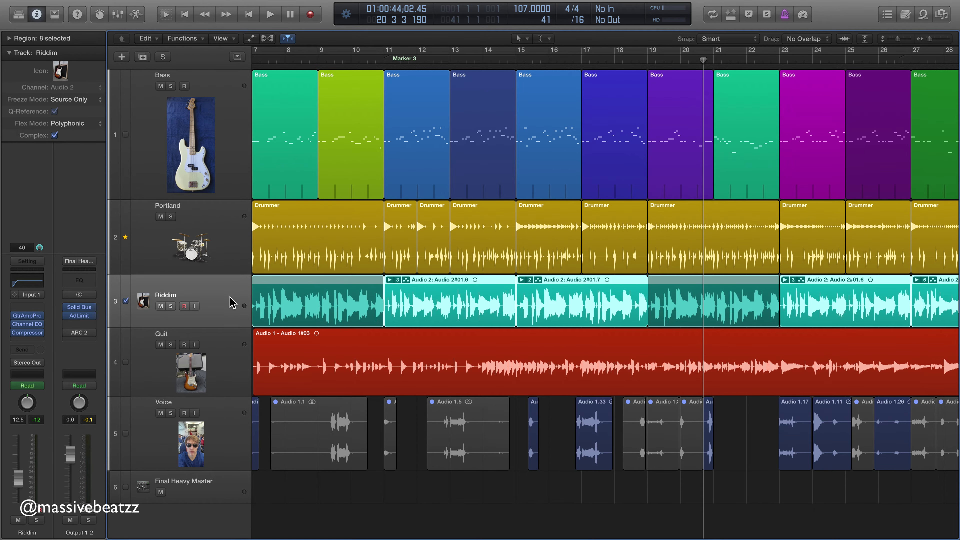
scroll(322, 303, left, 3)
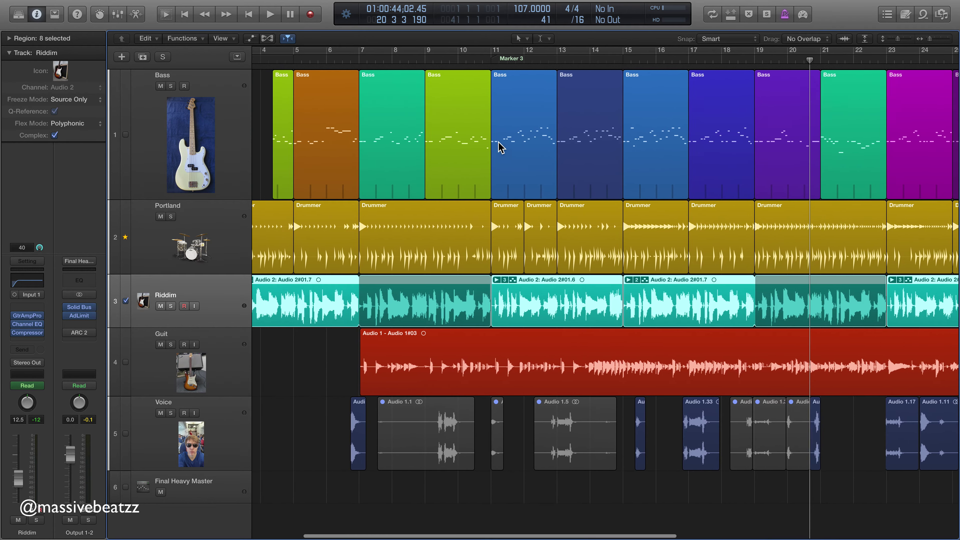
scroll(553, 231, left, 3)
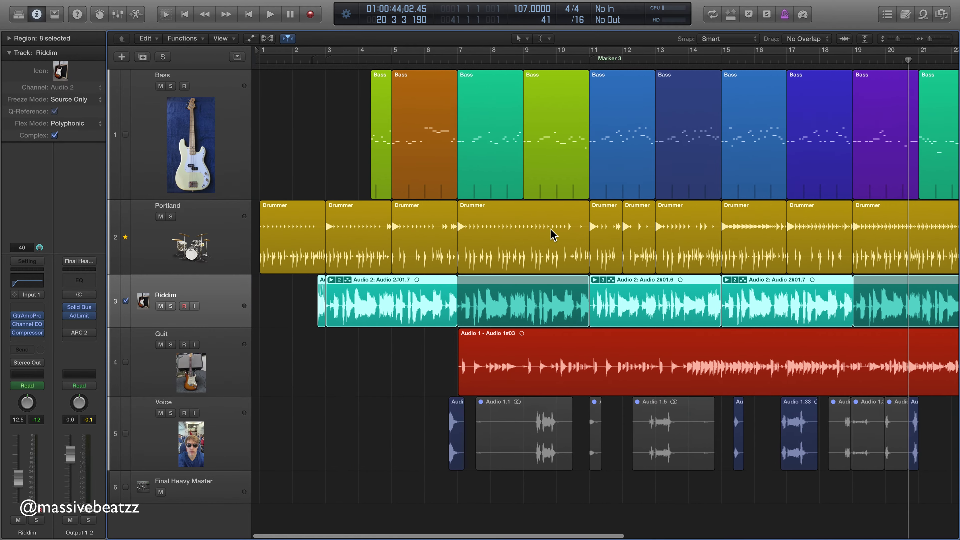
scroll(532, 157, right, 5)
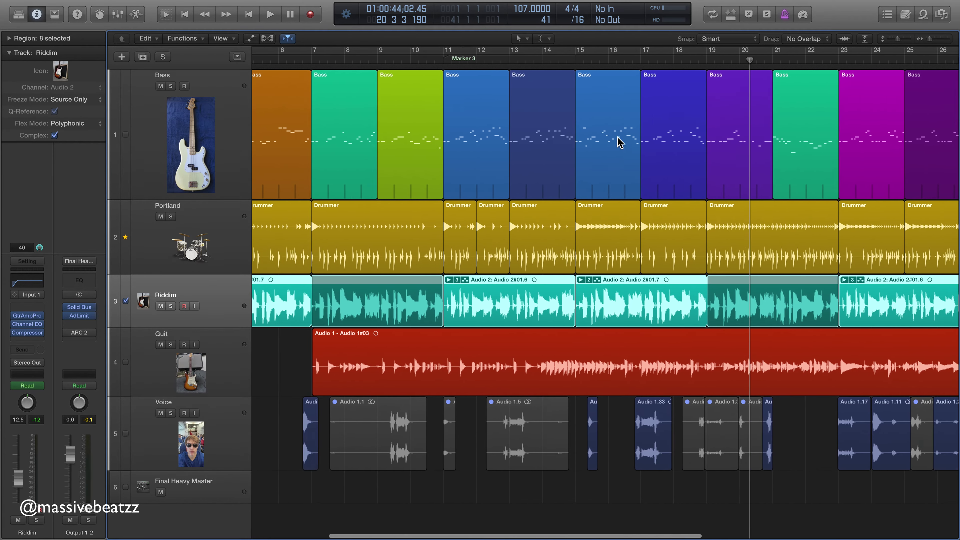
scroll(620, 143, left, 4)
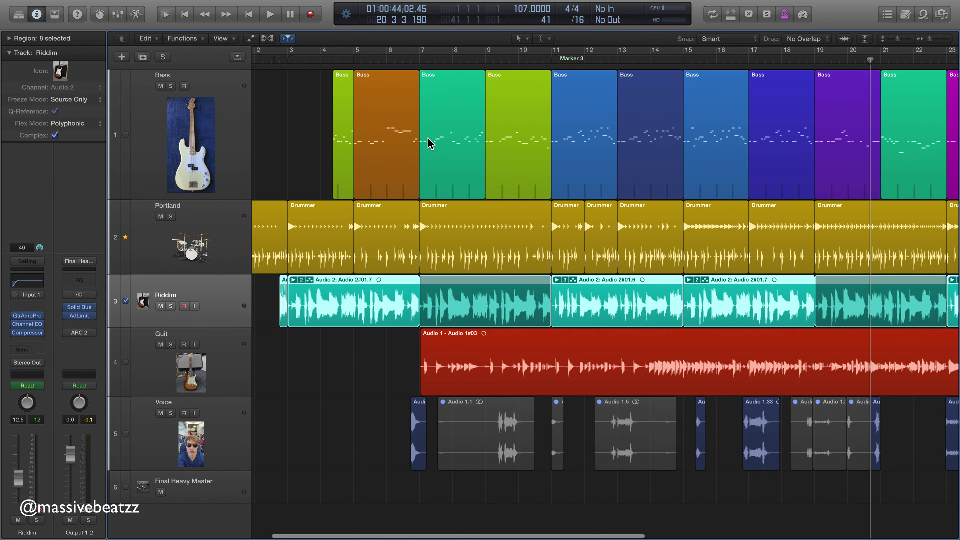
Step: Open the orange Bass region at bar 5 in the Piano Roll, examine its notes, and close the editor
double_click(375, 109)
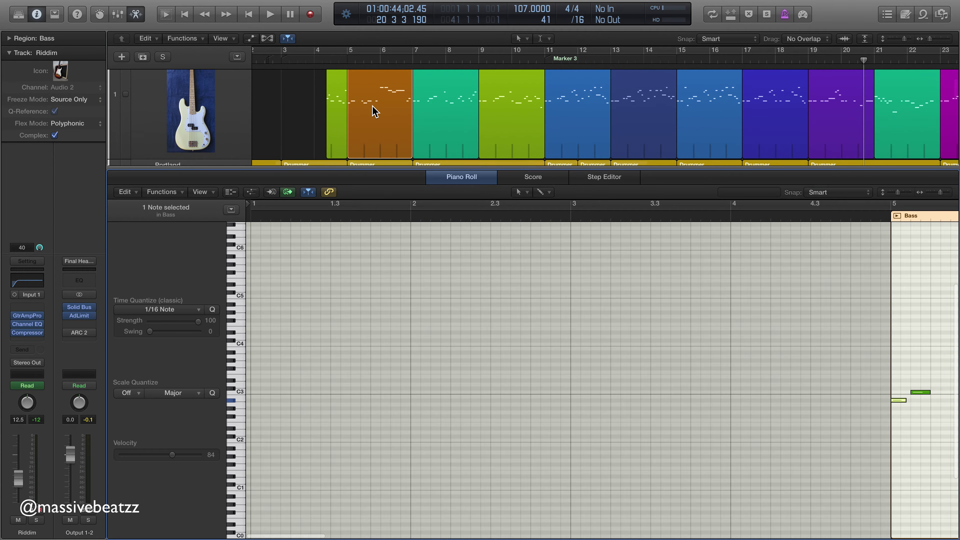
scroll(646, 316, right, 5)
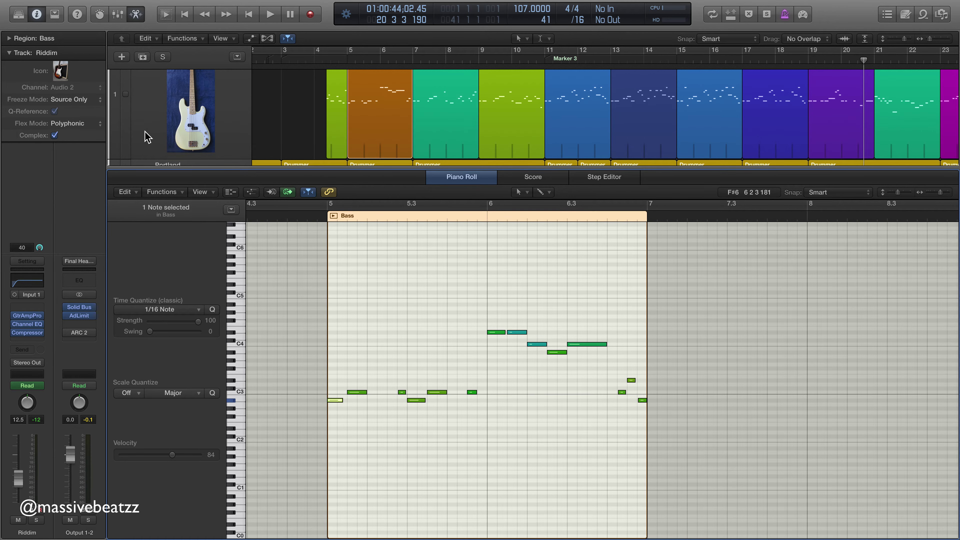
click(136, 15)
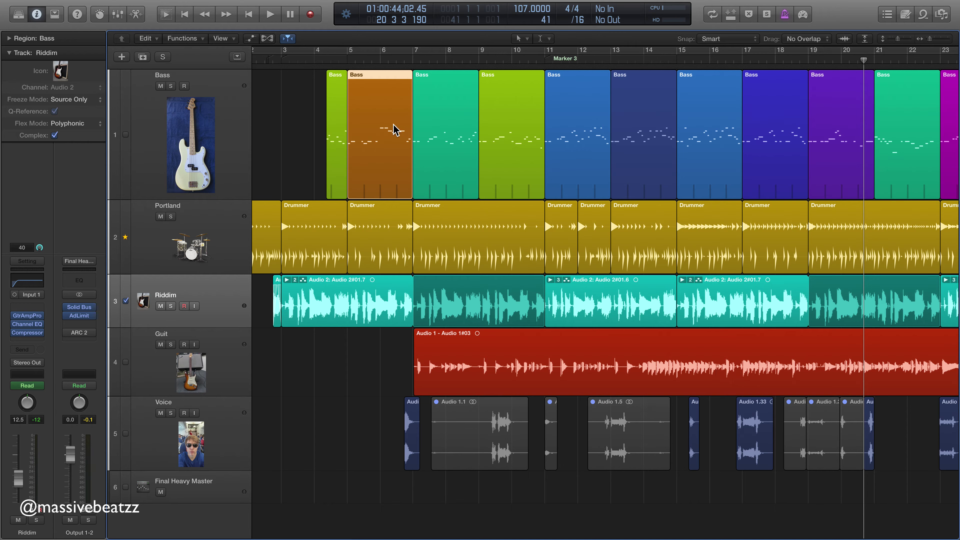
Step: Try moving the orange Bass region from bar 5 to 5 4 1 without its track automation, and undo the move
drag(392, 126, 432, 128)
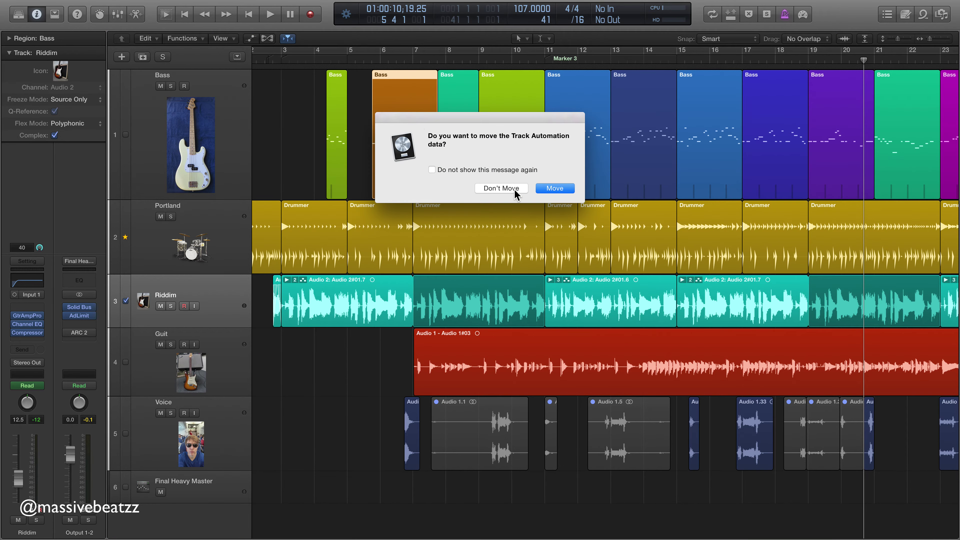
click(501, 189)
key(cmd+z)
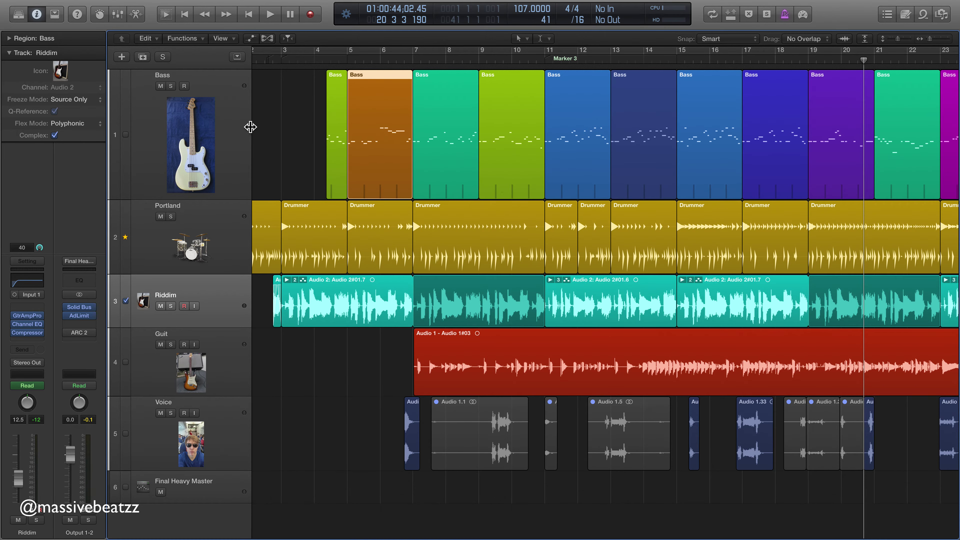
Step: Open the Bass track's Kontakt 5 instrument, examine the Classic Bass controls, and close the plug-in window
click(241, 132)
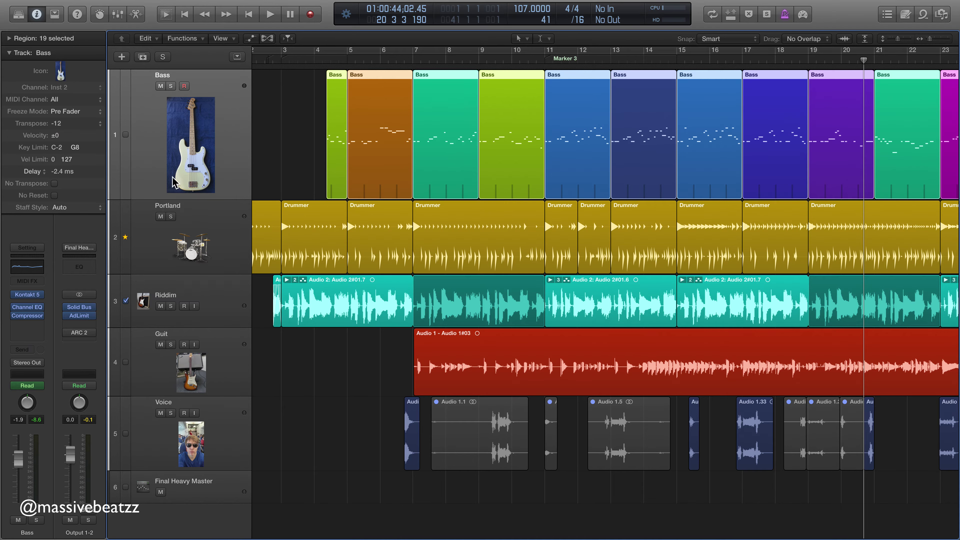
click(28, 298)
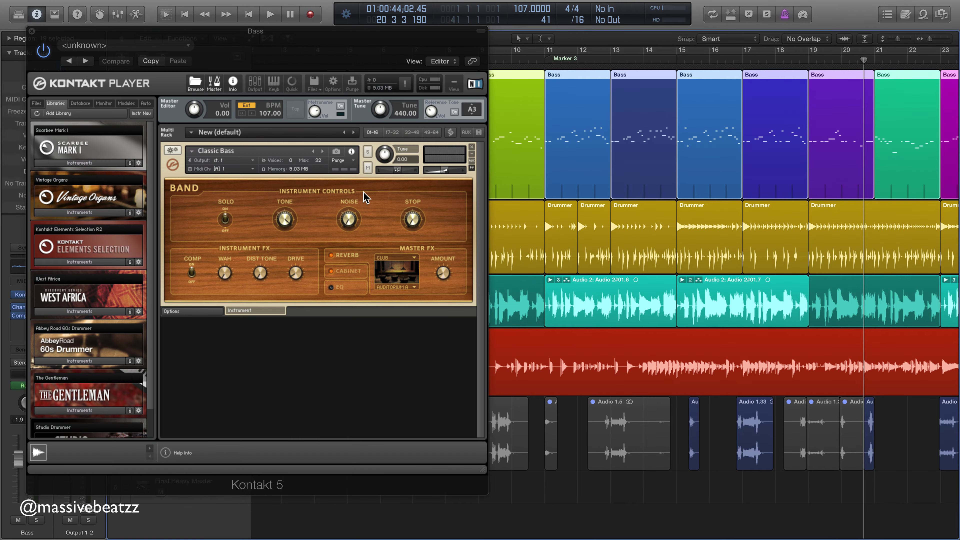
drag(299, 37, 518, 71)
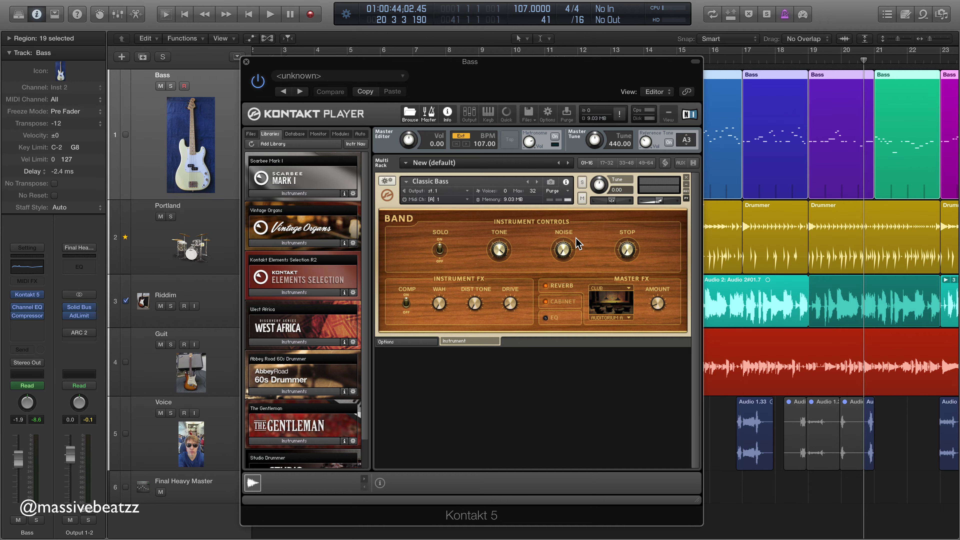
click(246, 61)
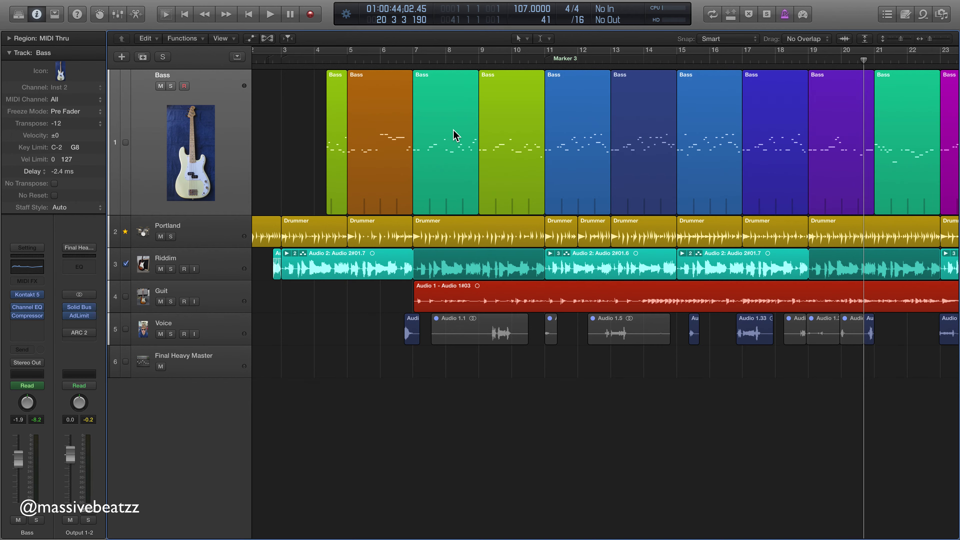
Step: Select the blue Bass region at bar 11 and look over the arrangement from the opening bars to about bar 30
click(592, 146)
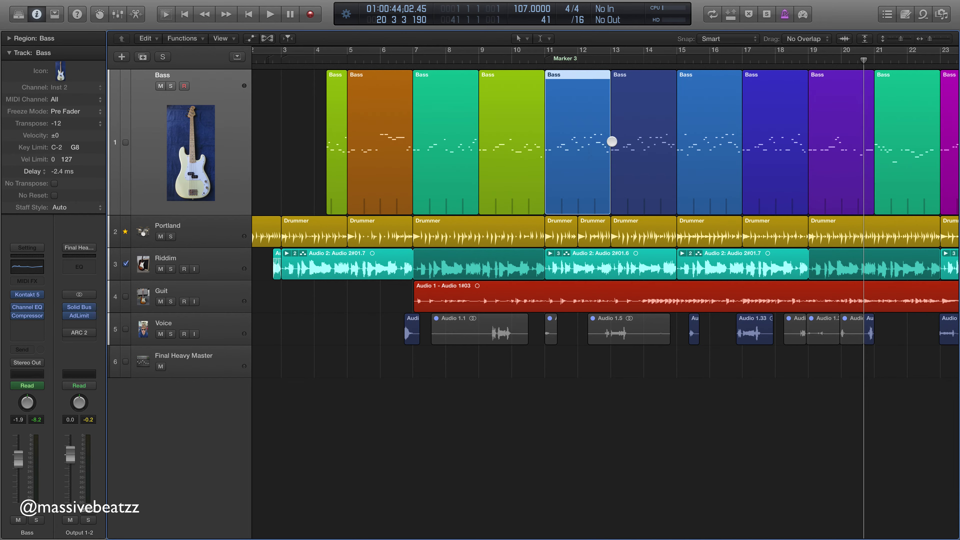
scroll(764, 153, right, 6)
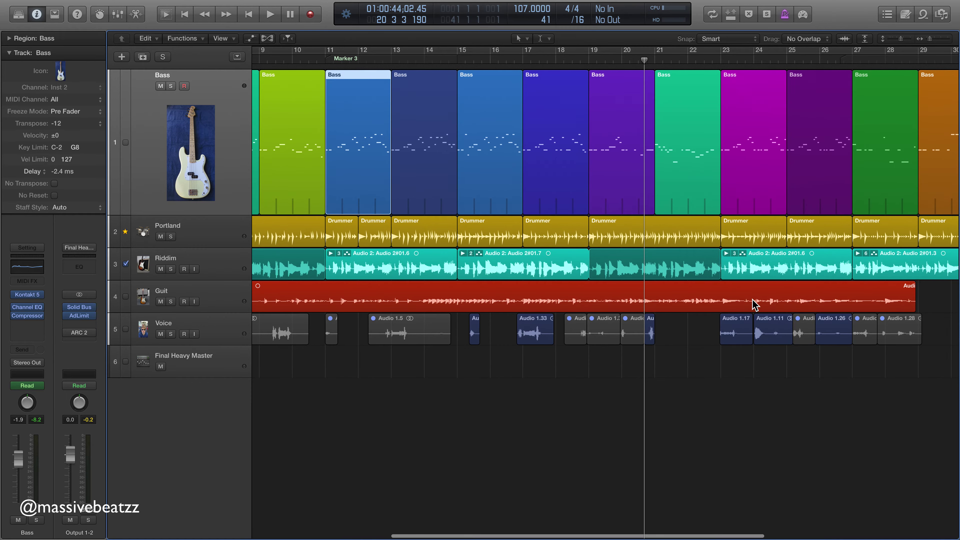
scroll(753, 303, left, 3)
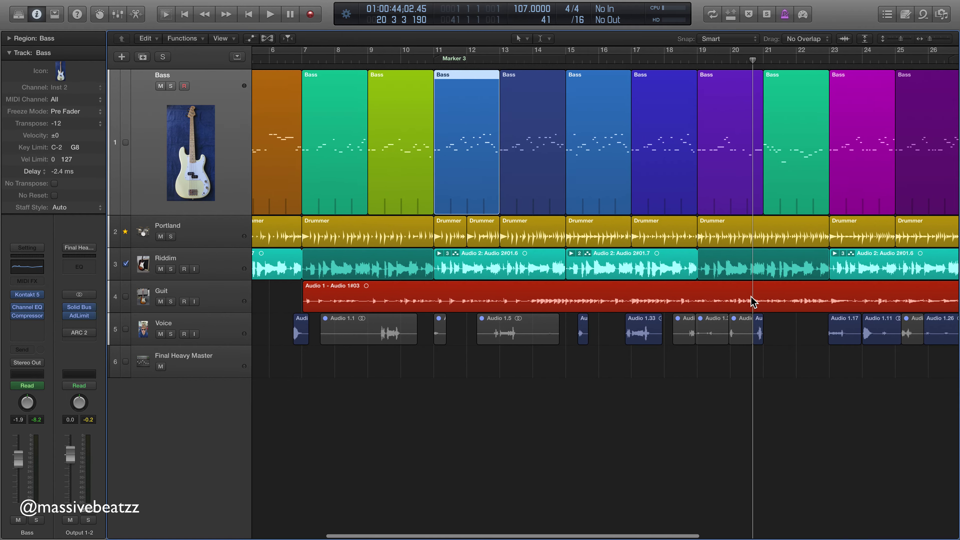
scroll(753, 303, left, 2)
scroll(359, 225, left, 3)
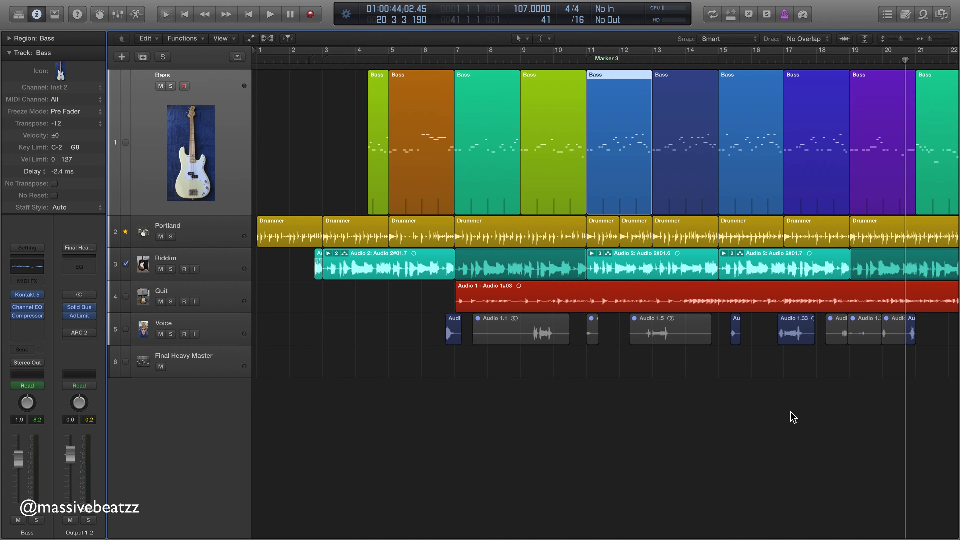
Step: Solo the Bass track together with the Portland drummer track
click(655, 165)
click(653, 170)
key(s)
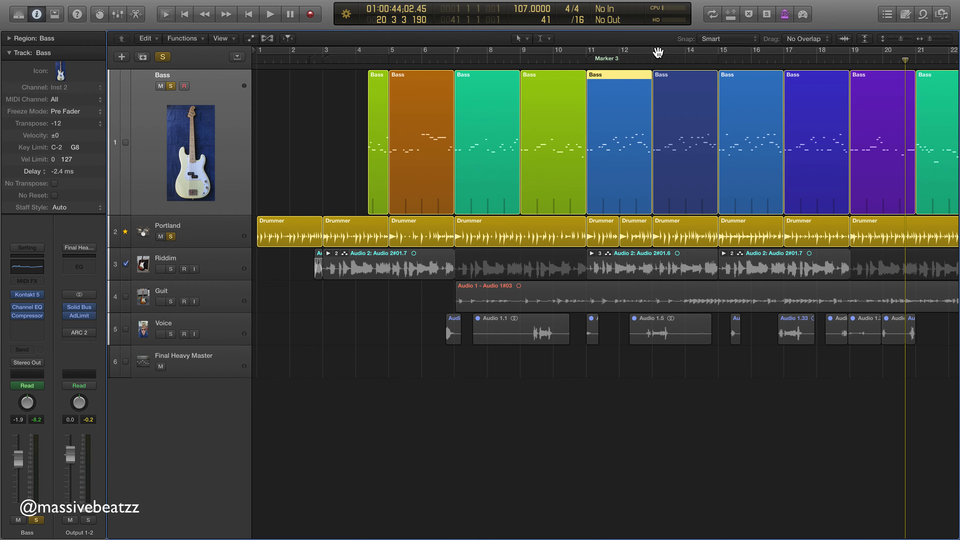
Step: Set the cycle range from bar 13 to bar 21 and play the soloed bass and drums through it
mouse_move(717, 57)
mouse_down()
mouse_move(679, 58)
mouse_move(723, 58)
mouse_up()
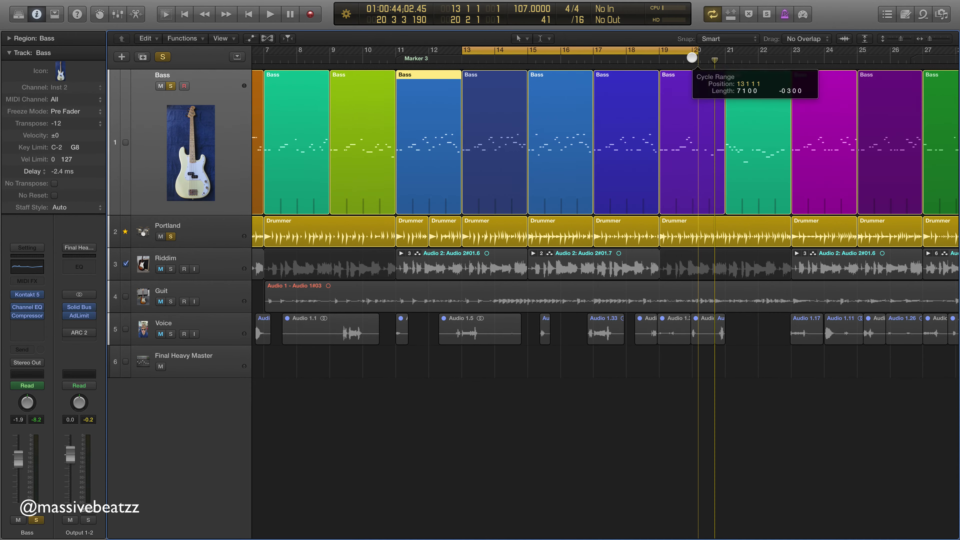
scroll(583, 165, left, 5)
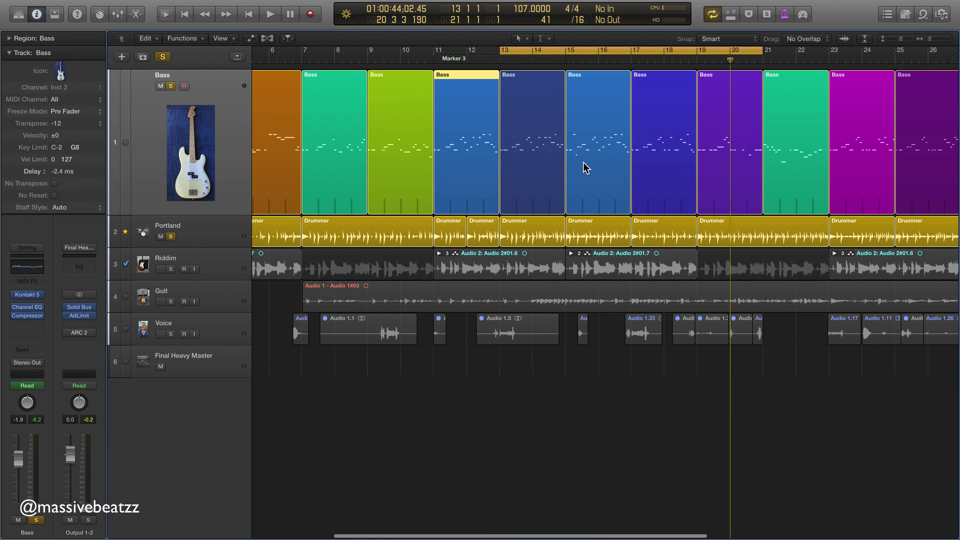
key(space)
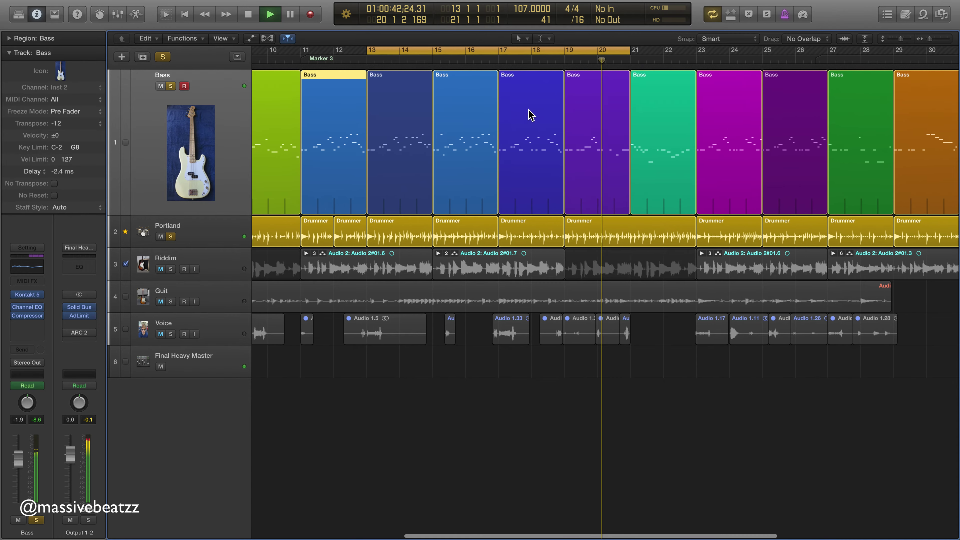
click(249, 16)
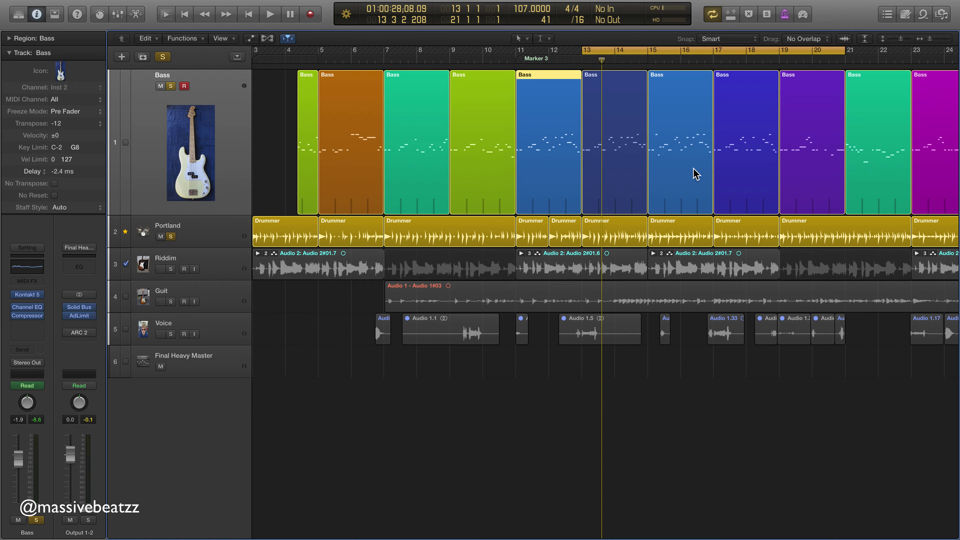
Step: Select the dark blue Bass region at bar 13 and compare it with the neighbouring bass regions
click(625, 154)
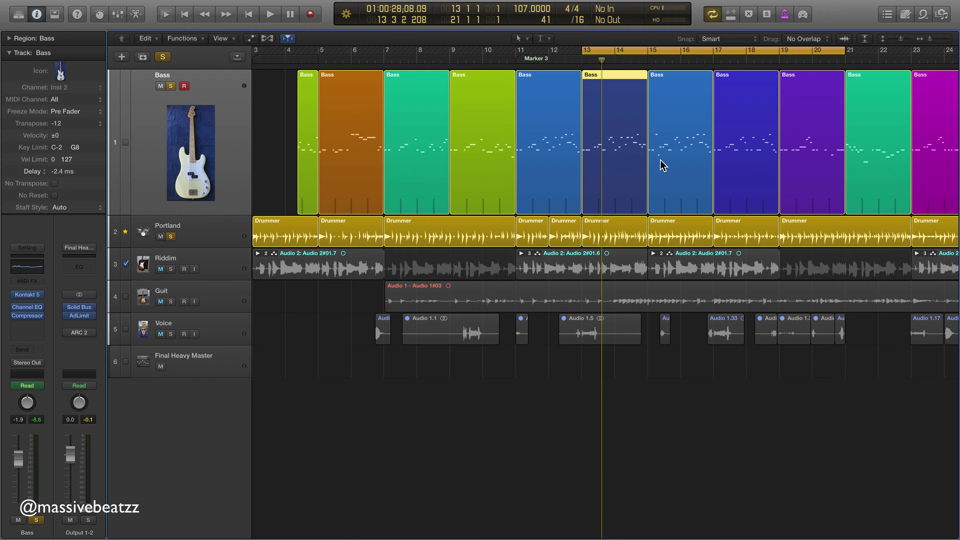
scroll(716, 126, right, 2)
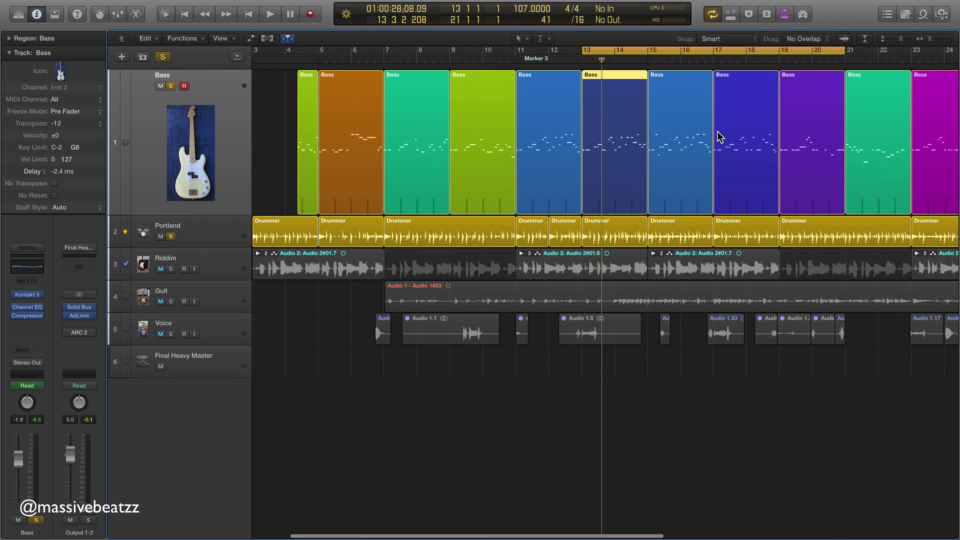
scroll(720, 137, left, 1)
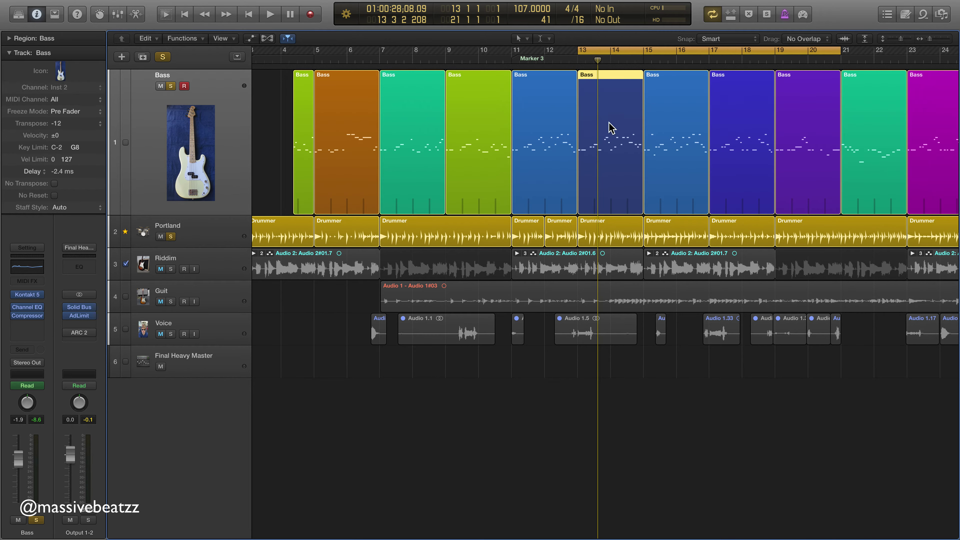
Step: Set the cycle range from bar 31 to bar 40 and play the soloed bass and drums at the song's end
scroll(612, 128, right, 10)
scroll(657, 128, right, 1)
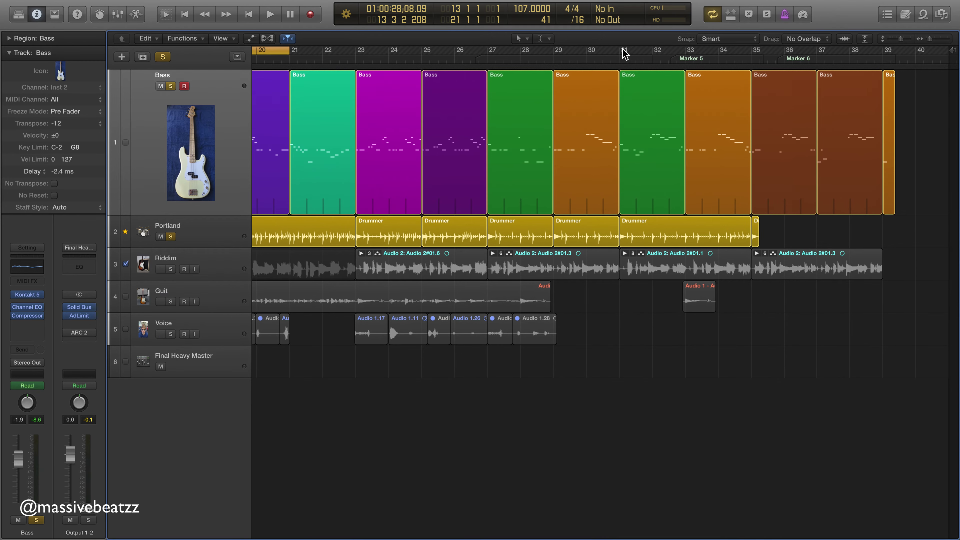
drag(622, 51, 901, 51)
key(space)
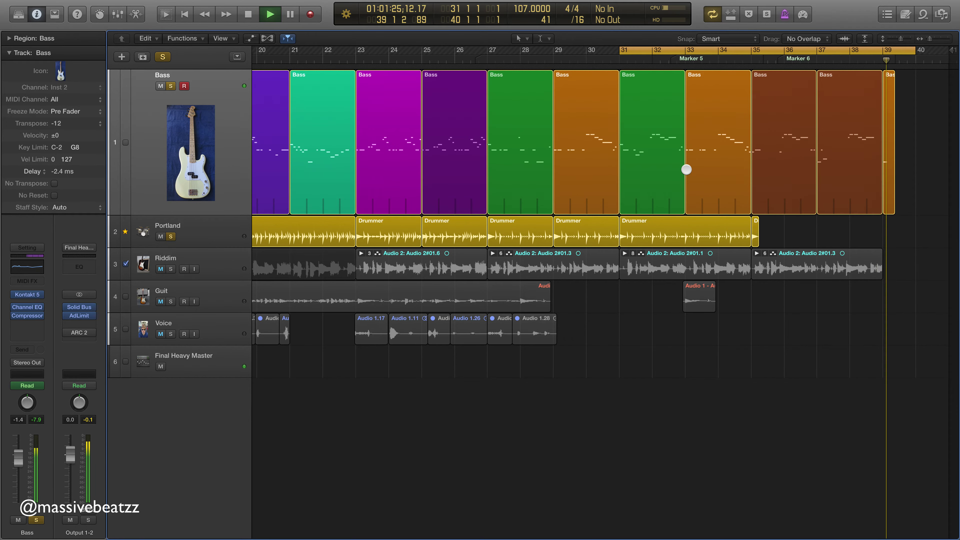
scroll(685, 176, right, 1)
key(space)
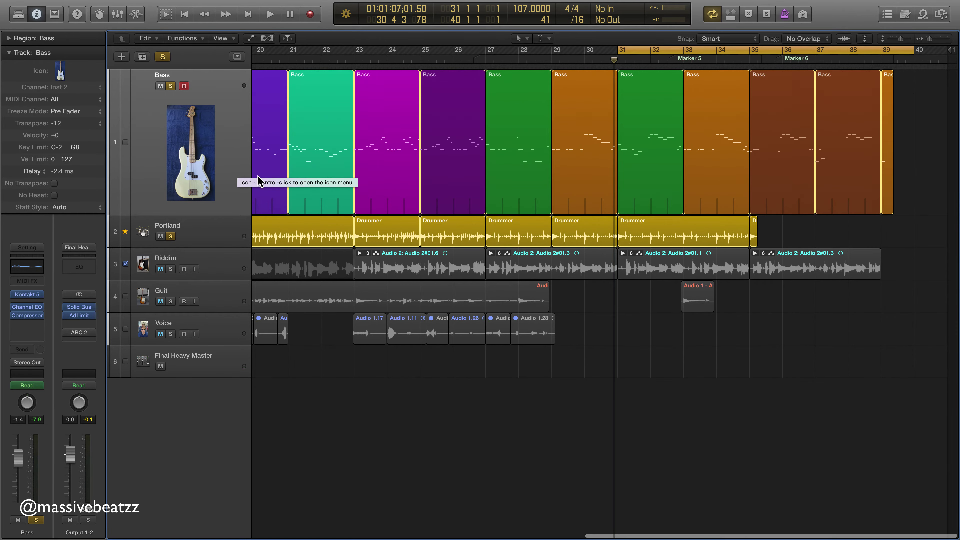
Step: Add the Riddim track to the solo and play the cycled ending section with bass and drums
scroll(607, 226, left, 1)
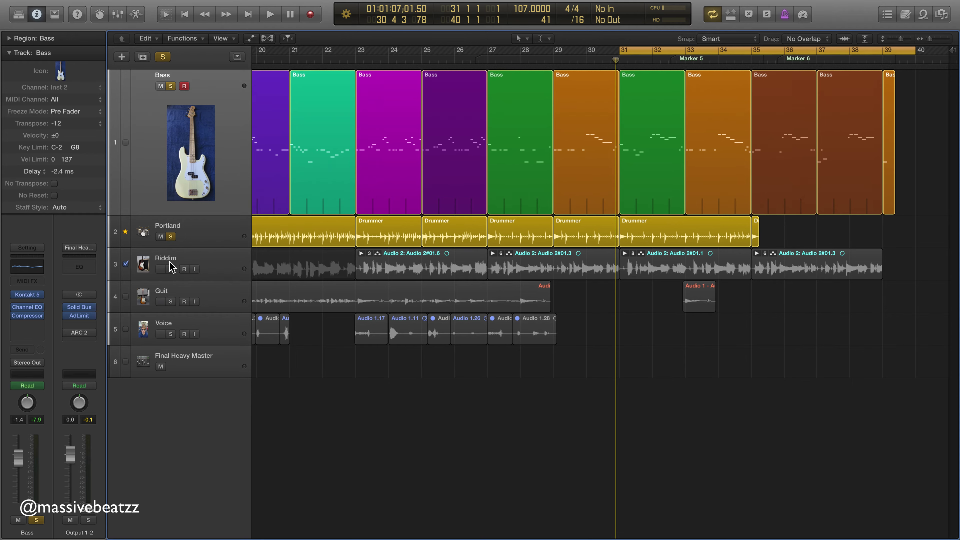
click(171, 269)
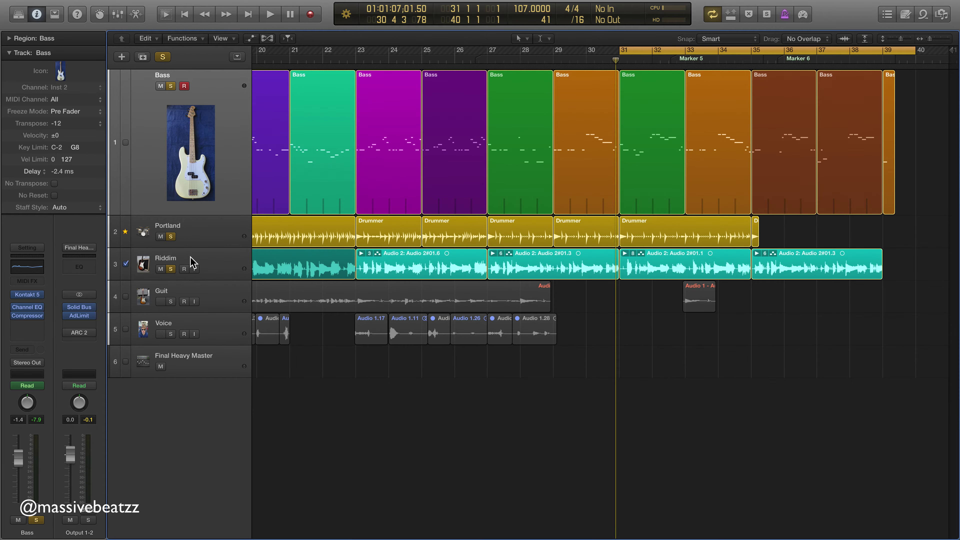
key(space)
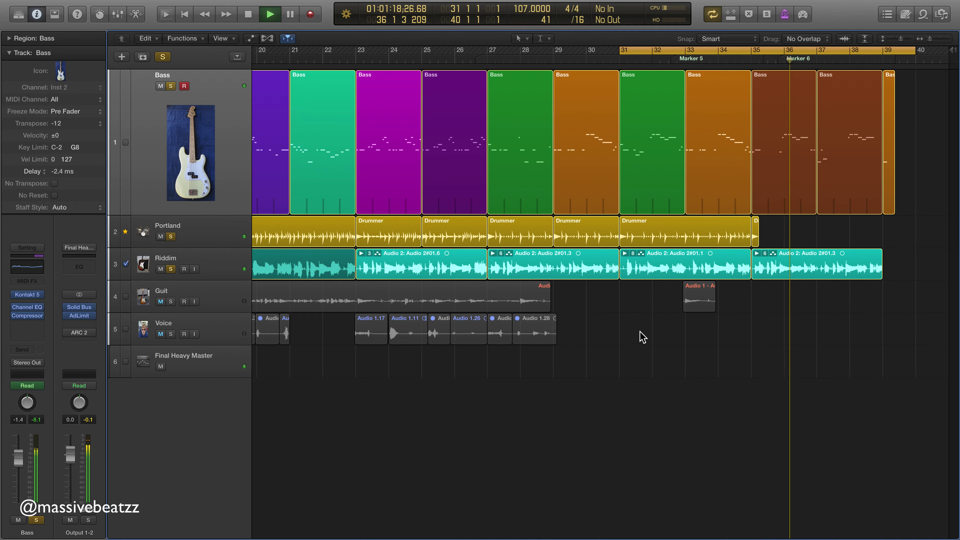
key(space)
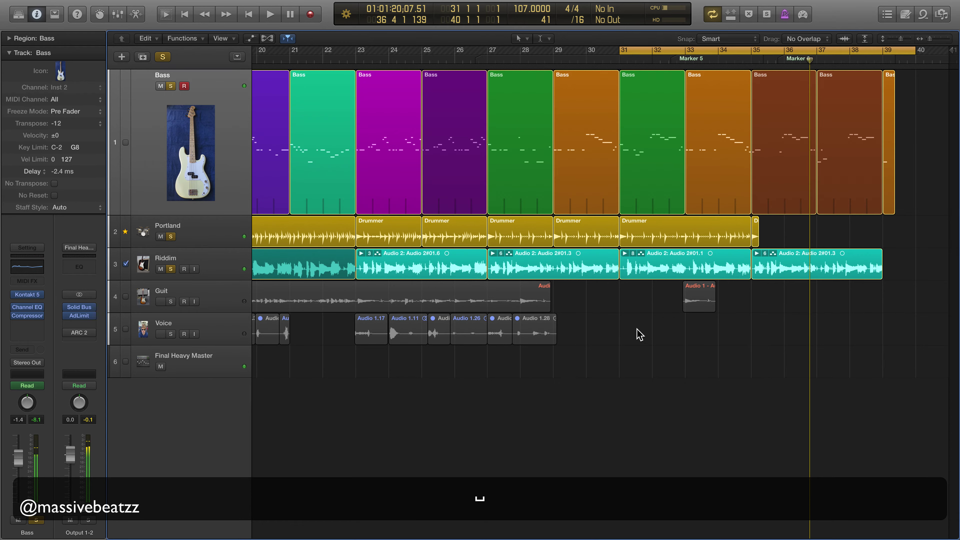
click(638, 333)
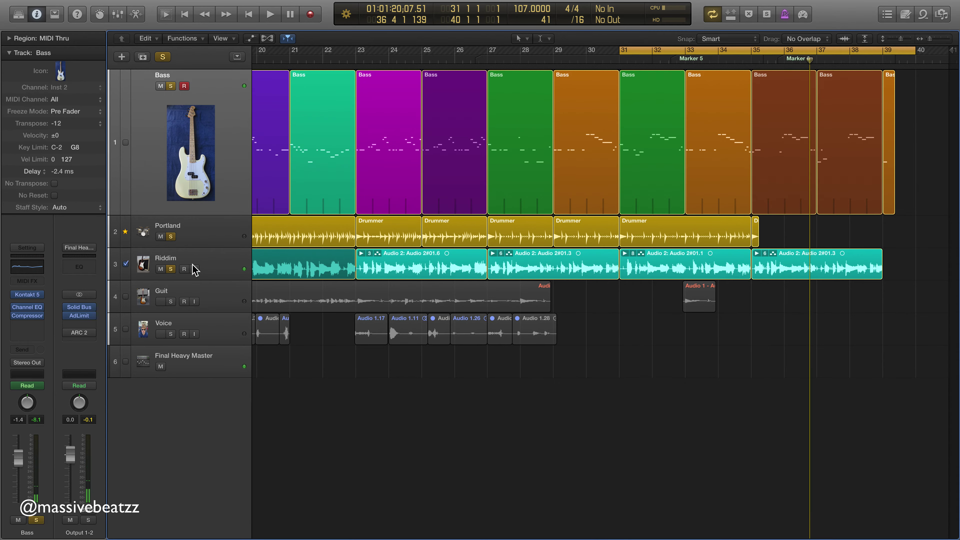
Step: Select the Riddim track, reduce the Bass track's height, and enlarge the Riddim track
click(206, 267)
drag(192, 215, 194, 157)
drag(207, 219, 210, 263)
click(682, 318)
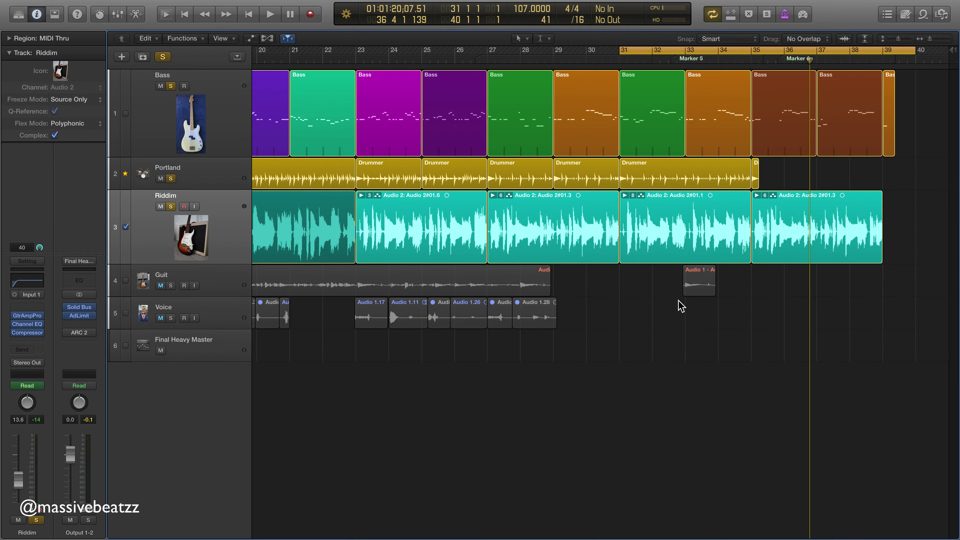
Step: Expand the Riddim take folders at bars 31 and 35, examine their takes, and collapse both folders
click(624, 196)
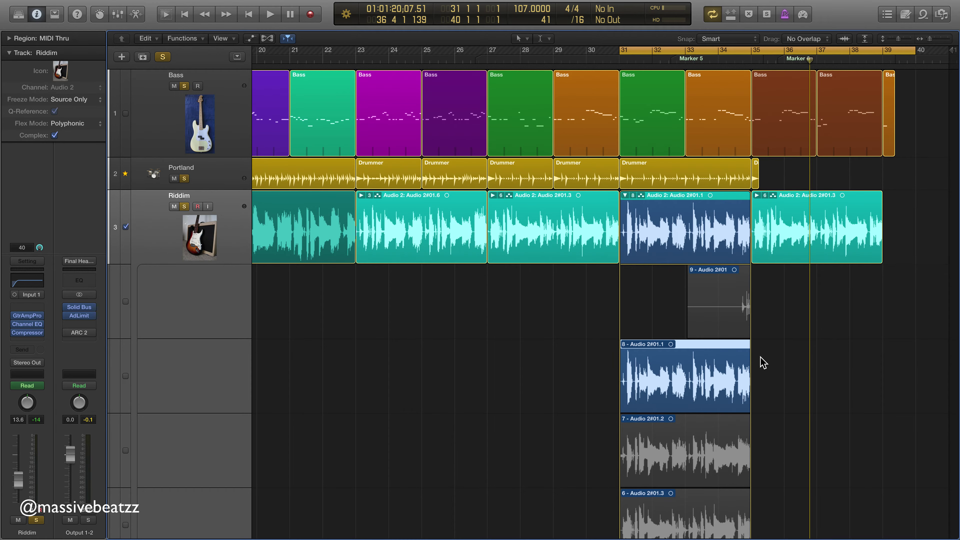
scroll(789, 365, down, 3)
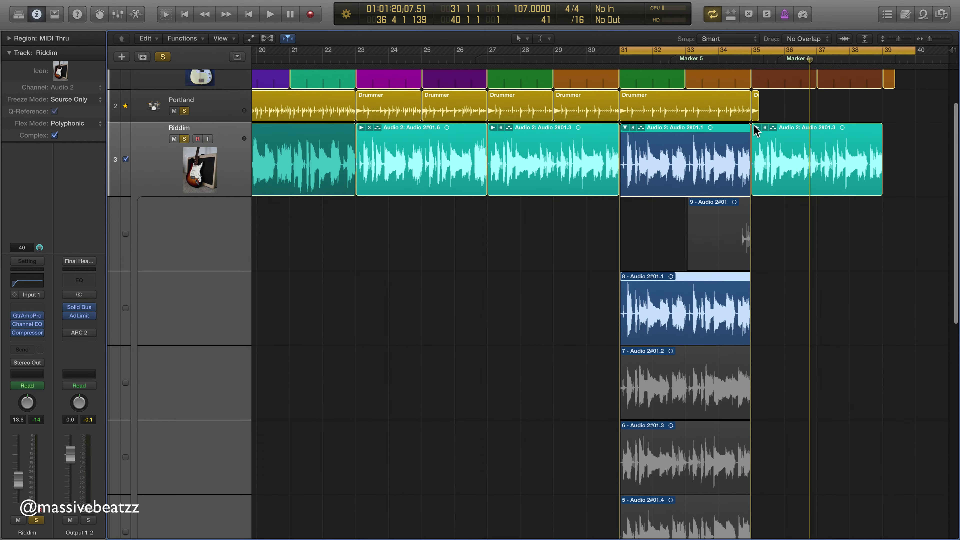
click(755, 128)
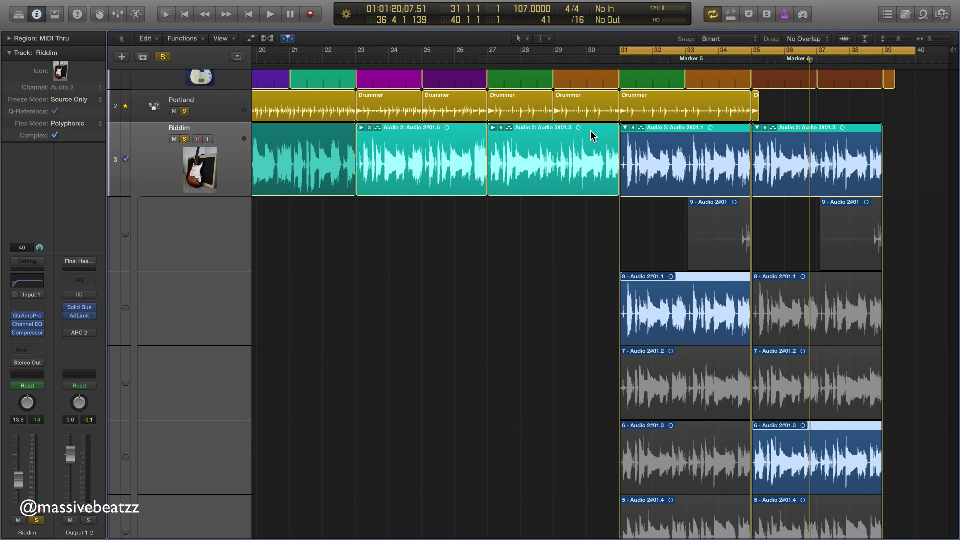
click(626, 128)
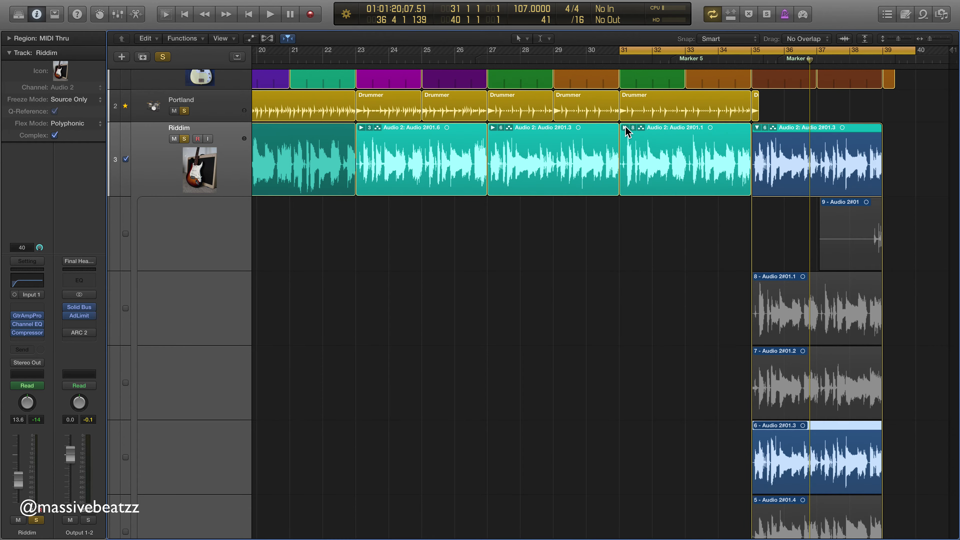
click(758, 128)
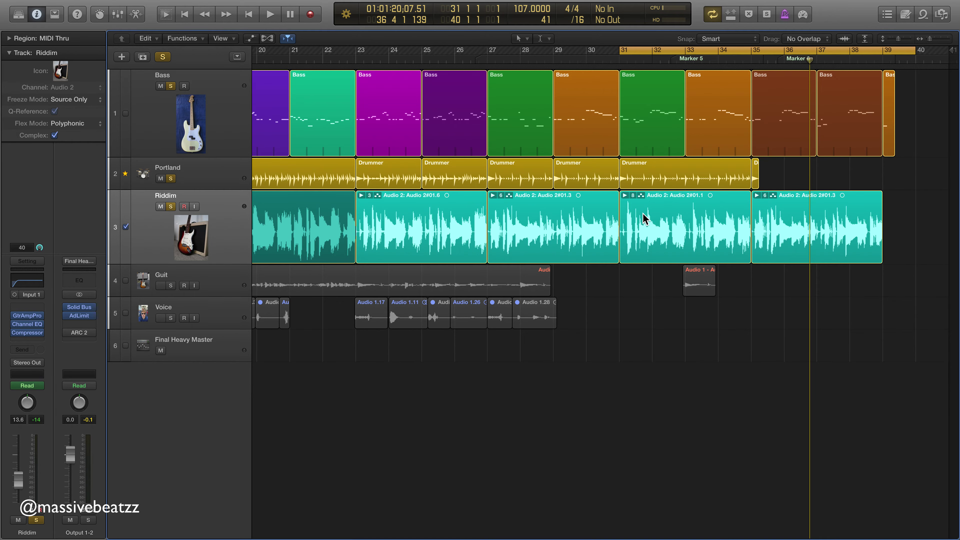
Step: Select the Guit track and add it to the soloed tracks
scroll(698, 316, left, 5)
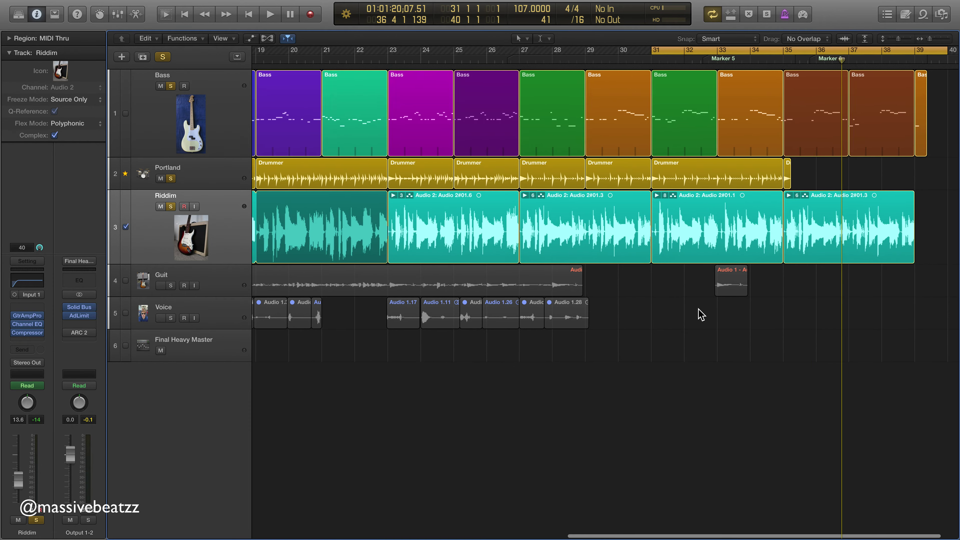
scroll(678, 325, left, 12)
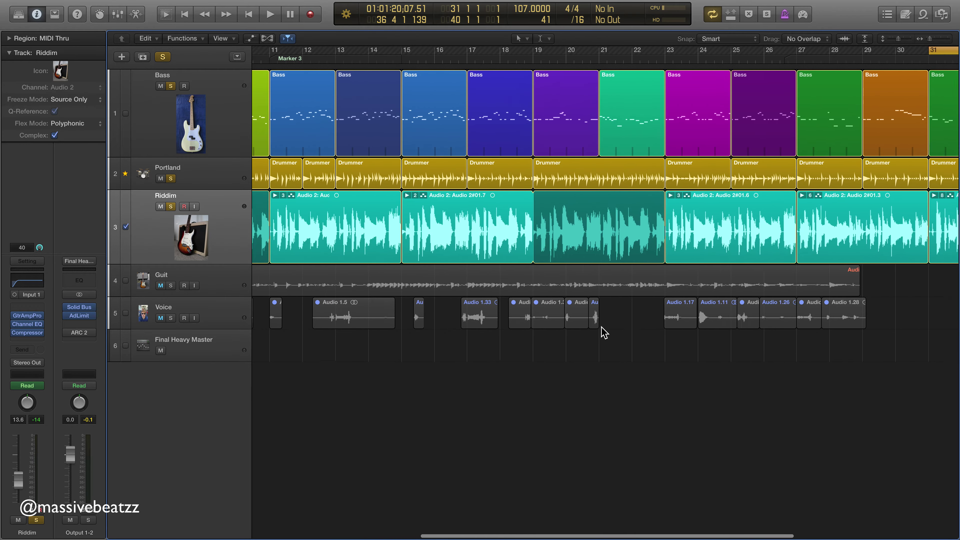
scroll(606, 330, left, 4)
click(232, 282)
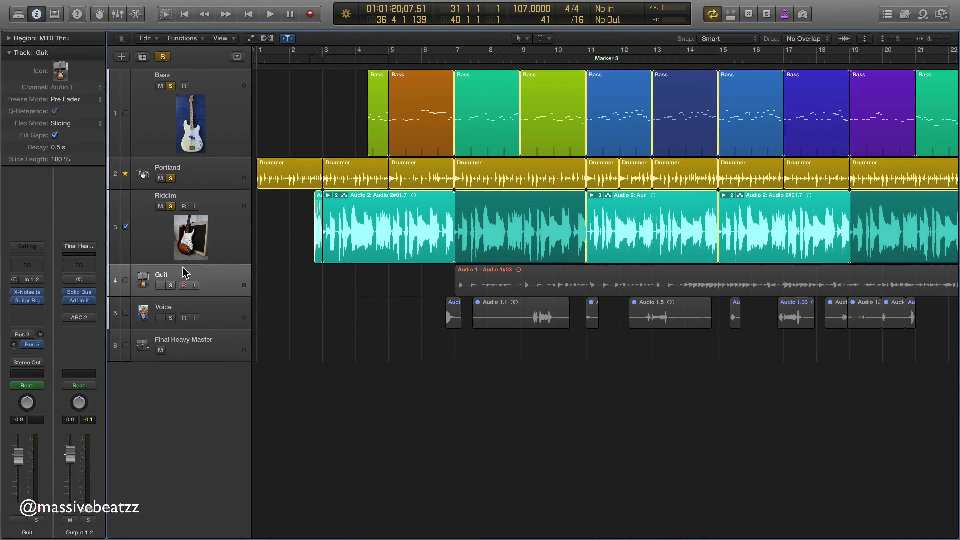
click(170, 286)
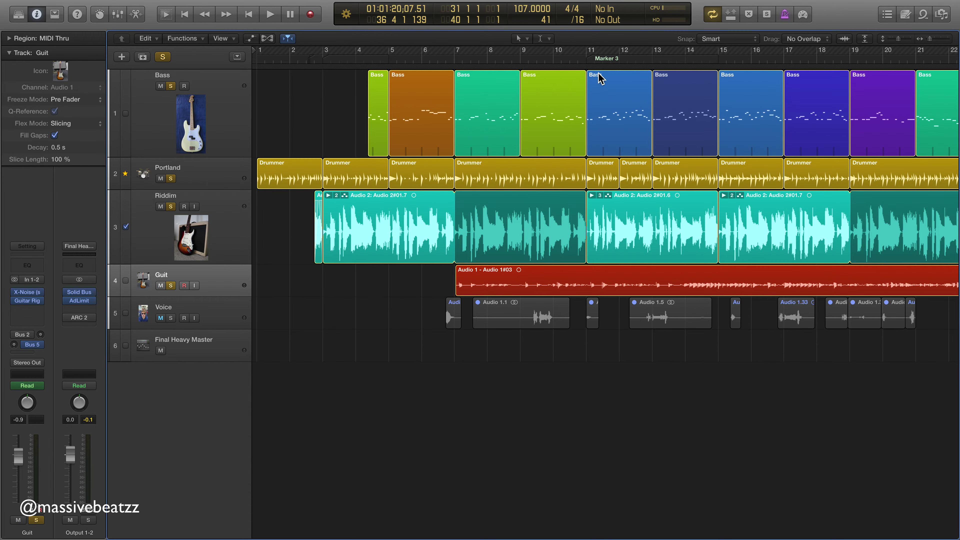
Step: Cycle bars 19 to 26, play the section with the guitar soloed in, and extend the cycle's end to bar 27
click(579, 58)
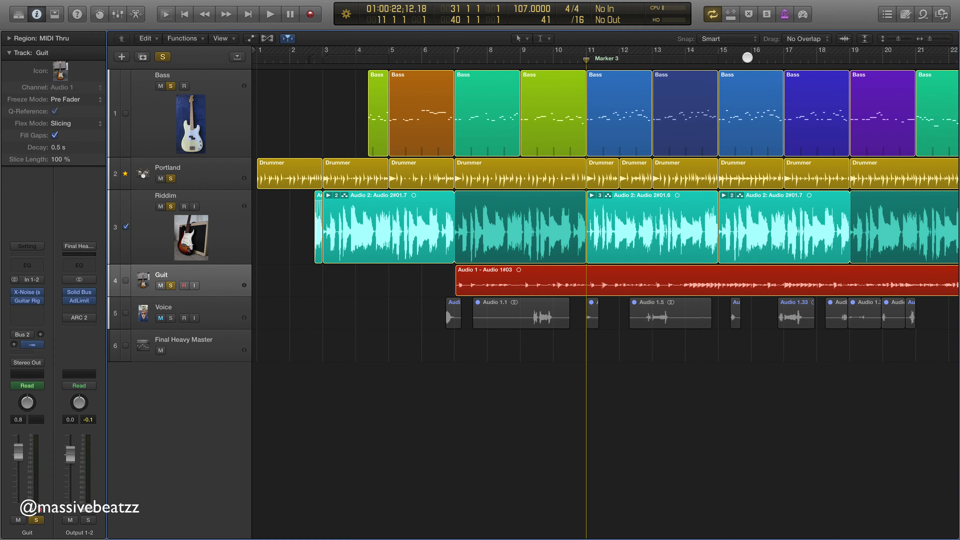
scroll(736, 57, right, 3)
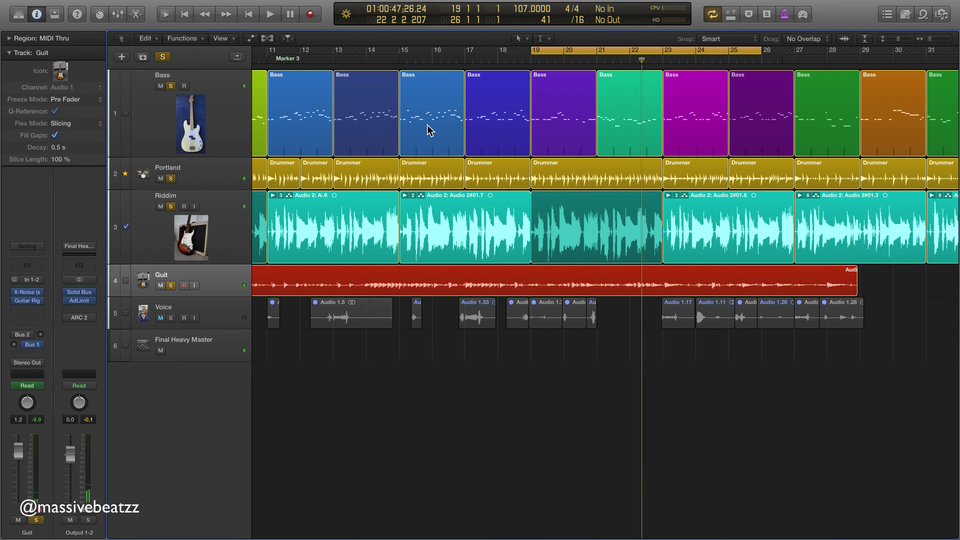
key(space)
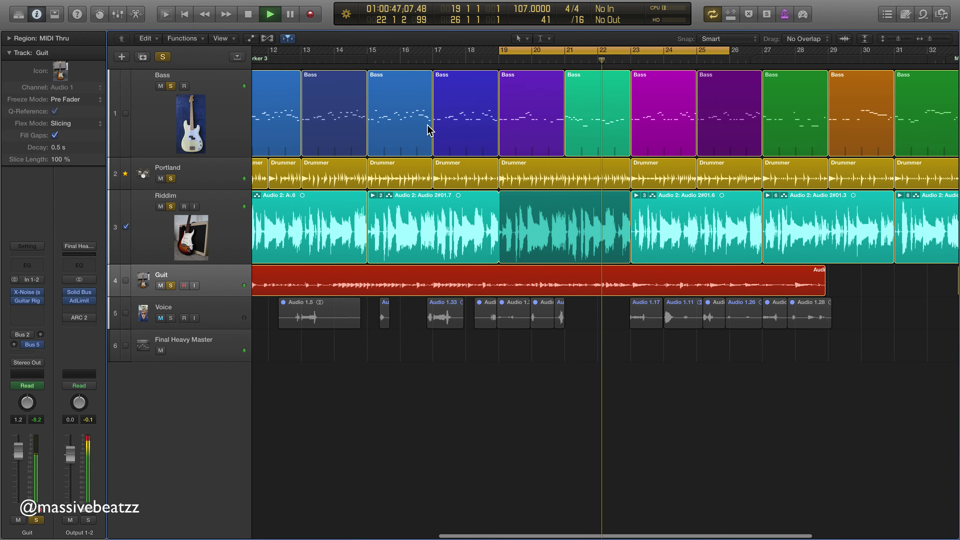
key(space)
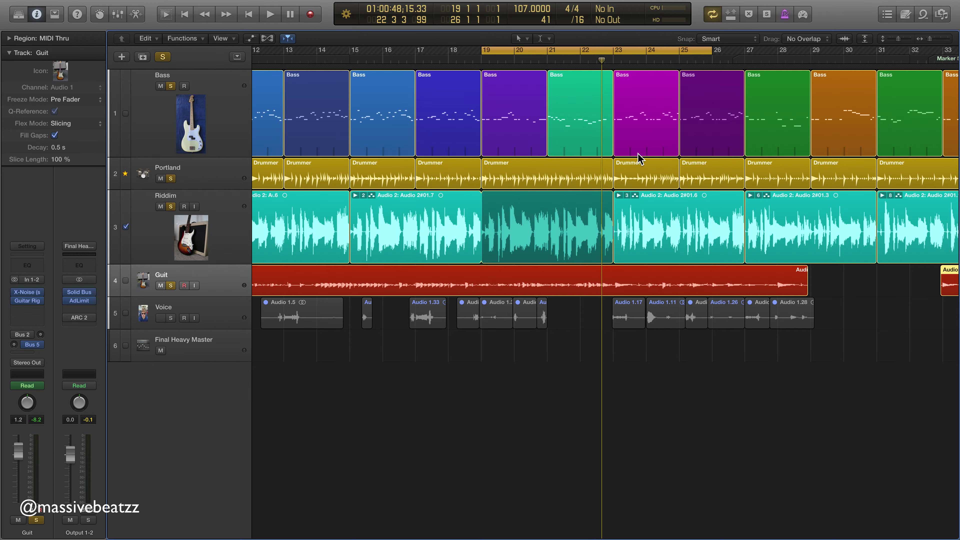
drag(712, 51, 745, 48)
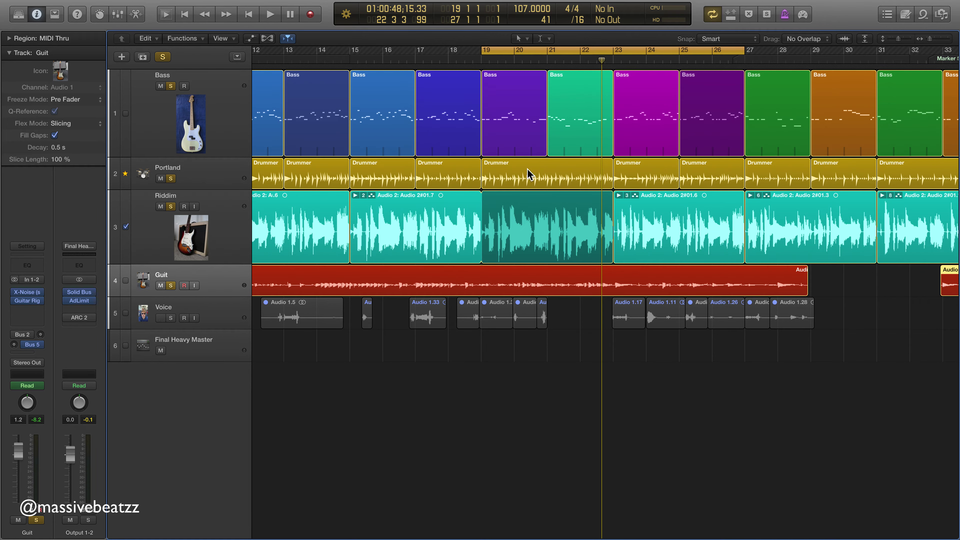
Step: Take the Portland drums out of solo and play the cycle from bar 19 to bar 27
click(171, 179)
key(space)
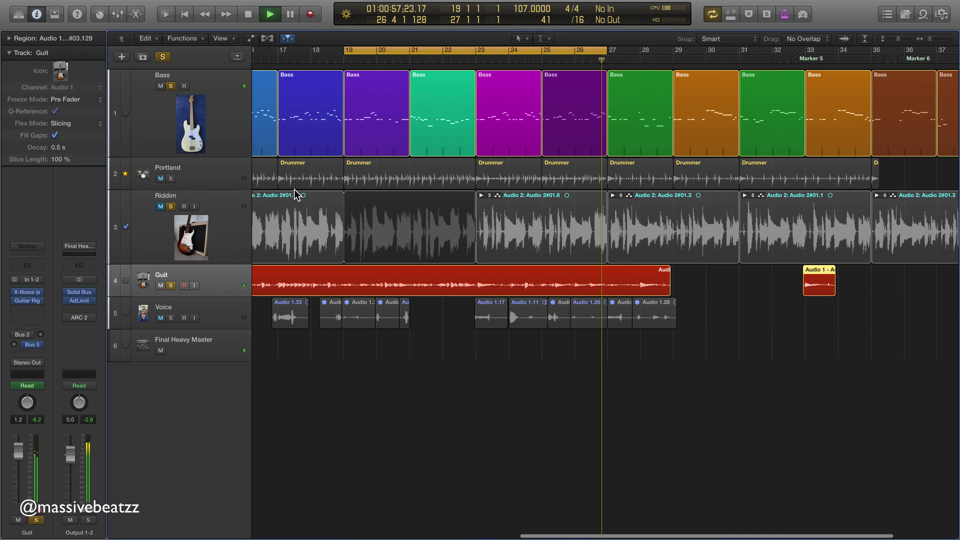
key(space)
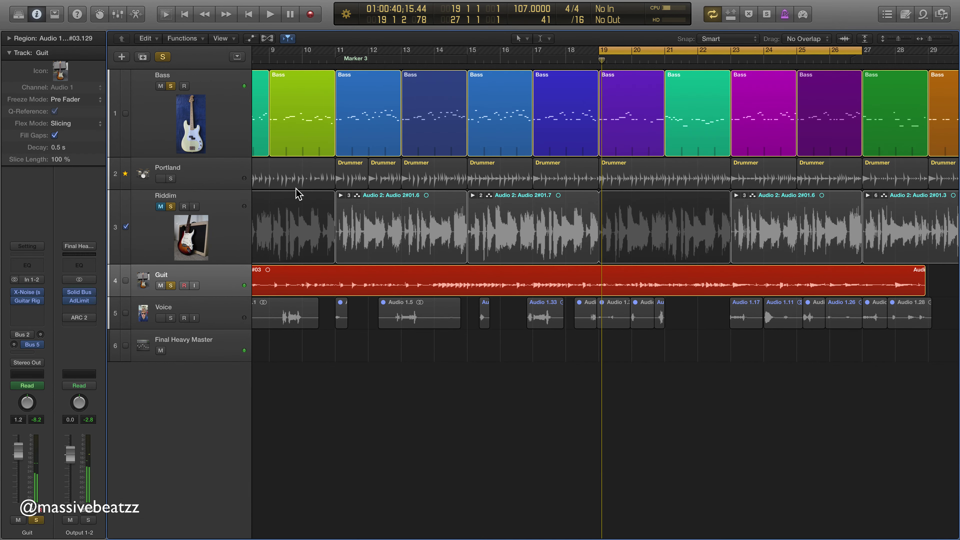
Step: Turn off the cycle range spanning bars 19 to 27
scroll(442, 297, right, 5)
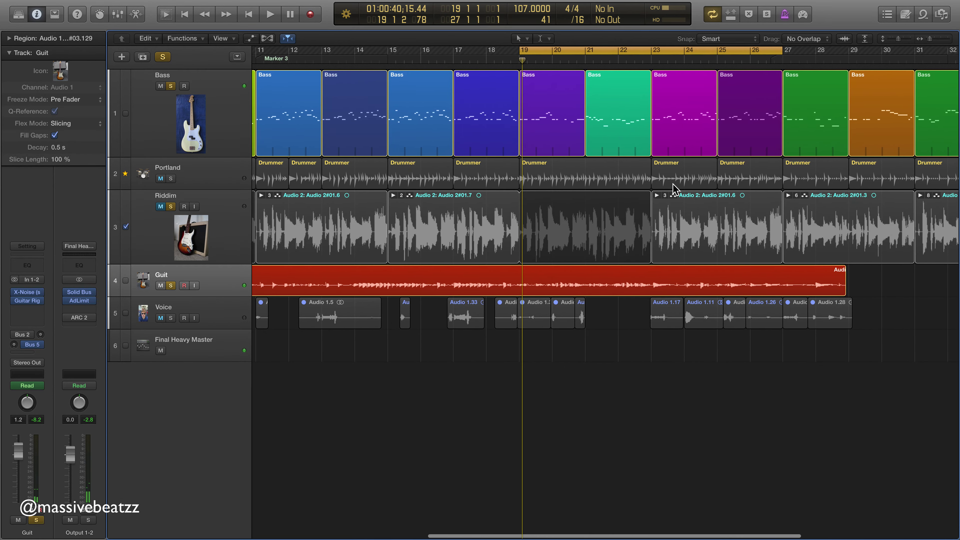
scroll(629, 193, right, 15)
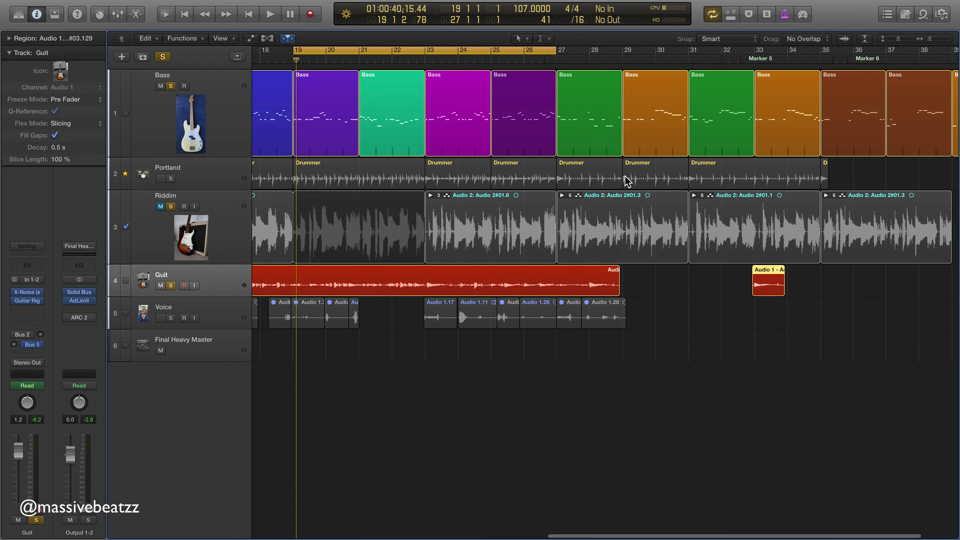
click(483, 51)
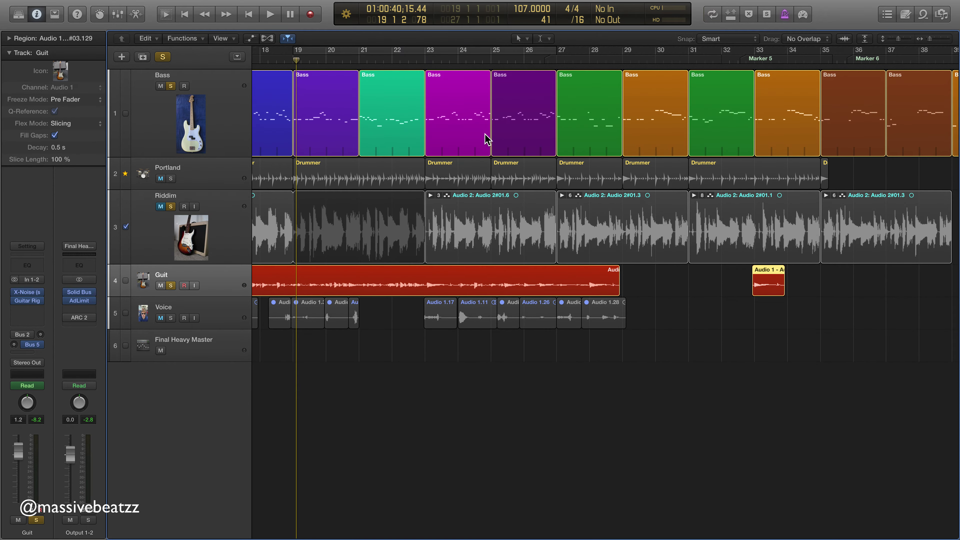
Step: Remove the solos from the Bass, Riddim and Guit tracks and unmute the Riddim track
scroll(485, 137, left, 12)
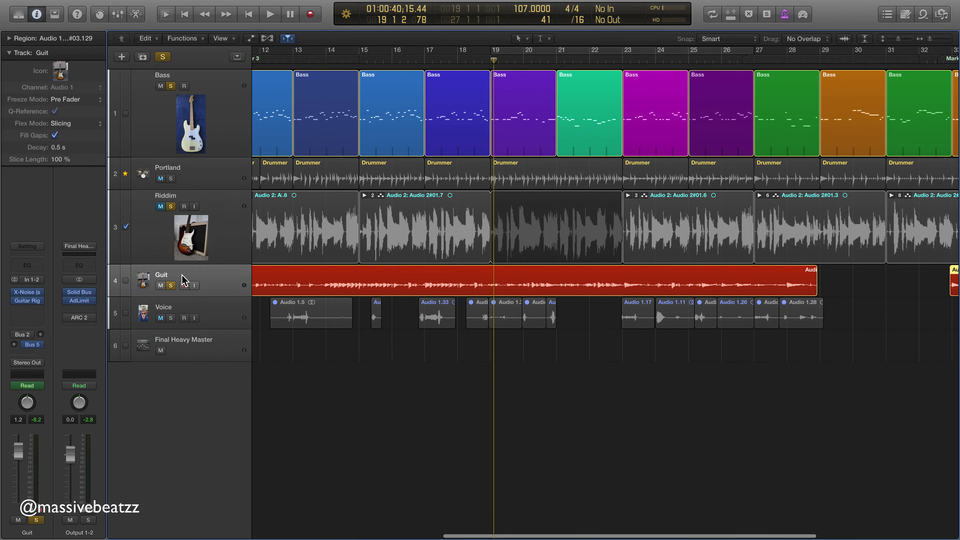
click(184, 285)
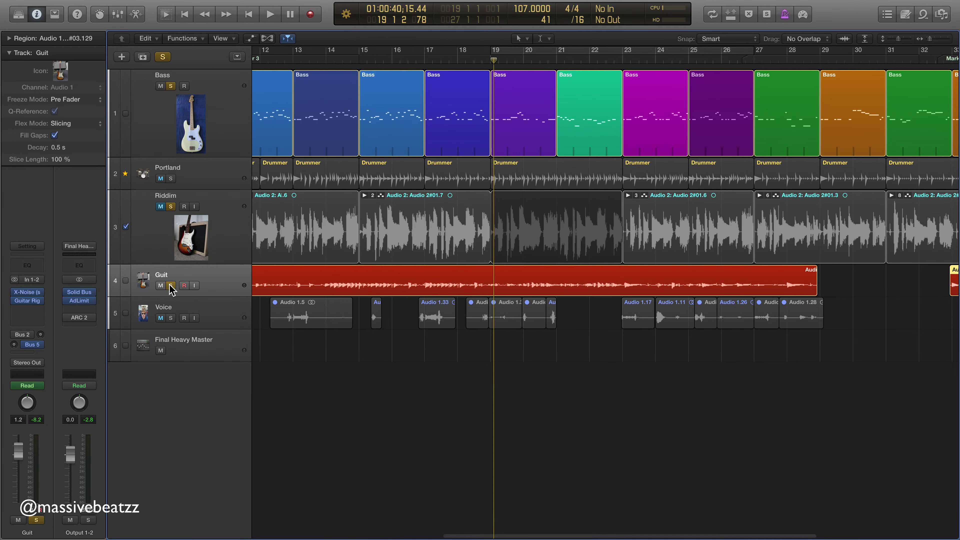
click(171, 86)
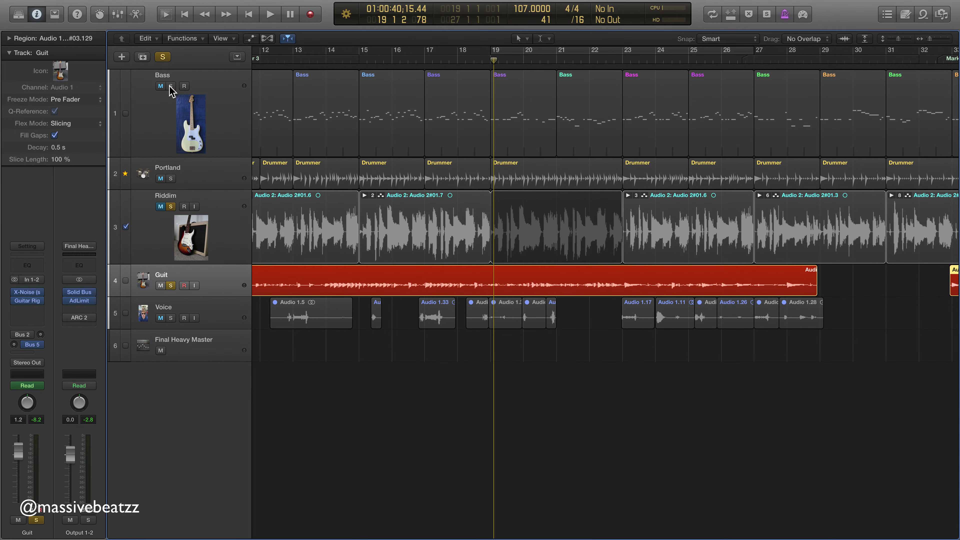
click(171, 206)
click(170, 286)
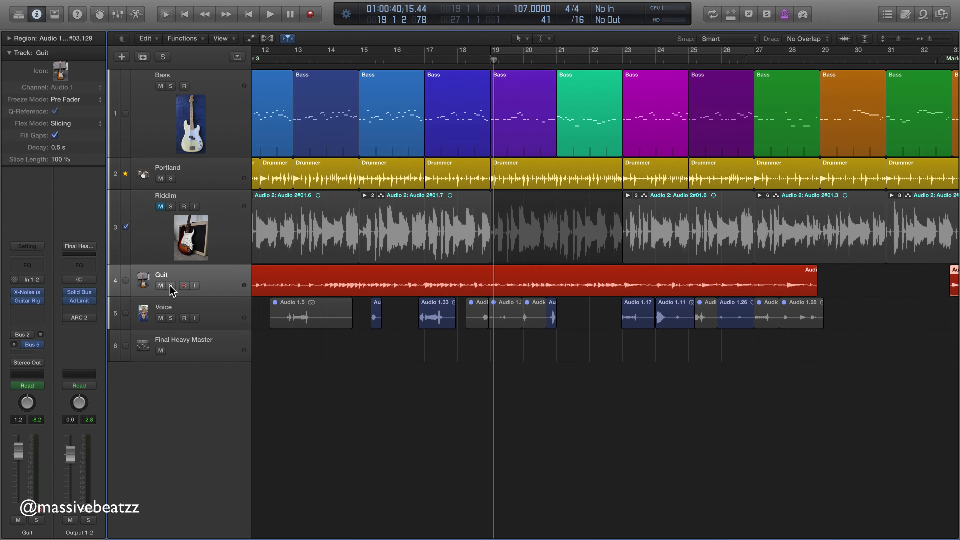
click(161, 207)
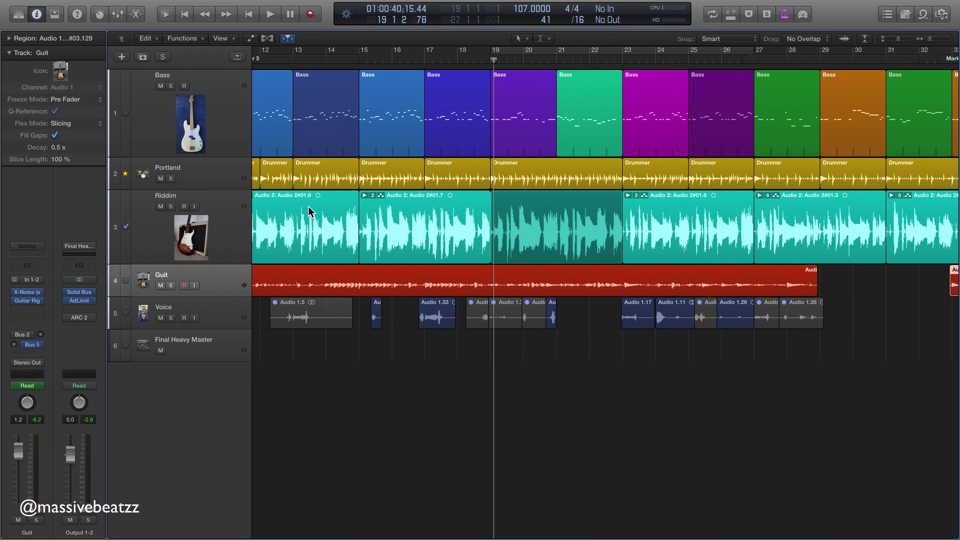
Step: Place the playhead shortly before bar 7 and play the full mix where the guitar region enters
scroll(351, 295, left, 10)
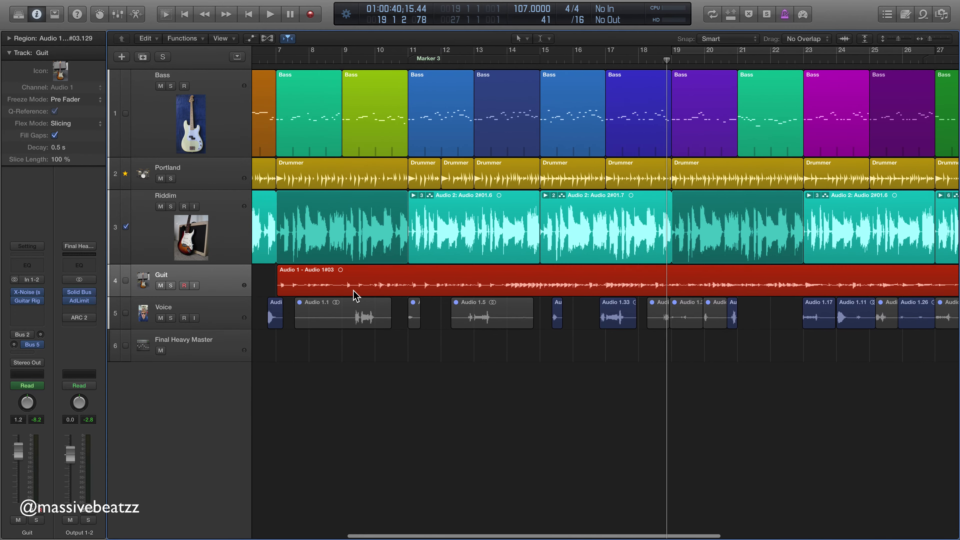
scroll(348, 303, left, 2)
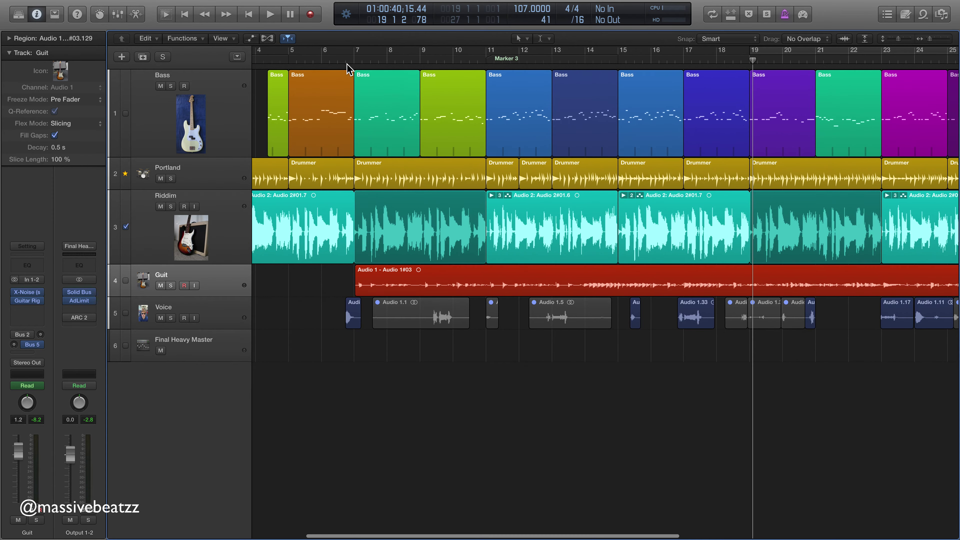
click(343, 58)
key(space)
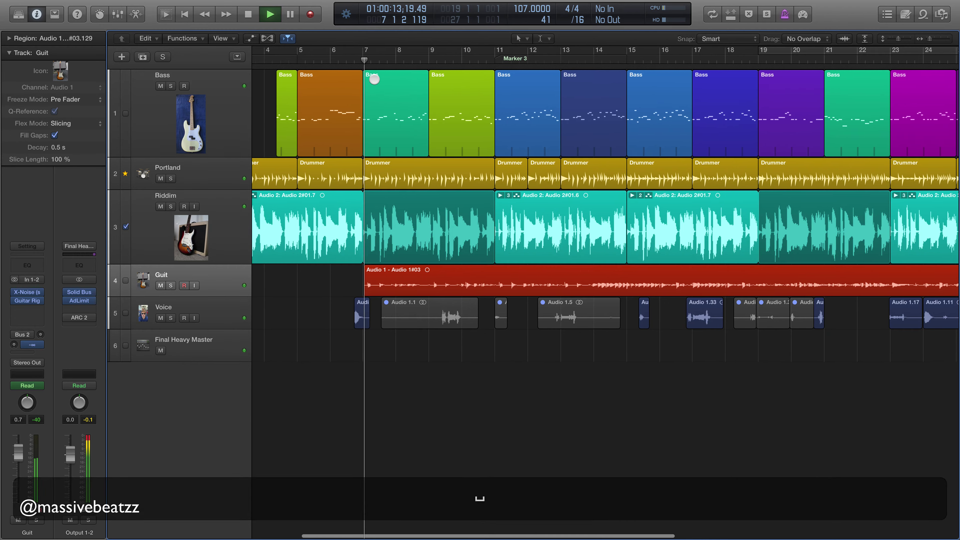
key(space)
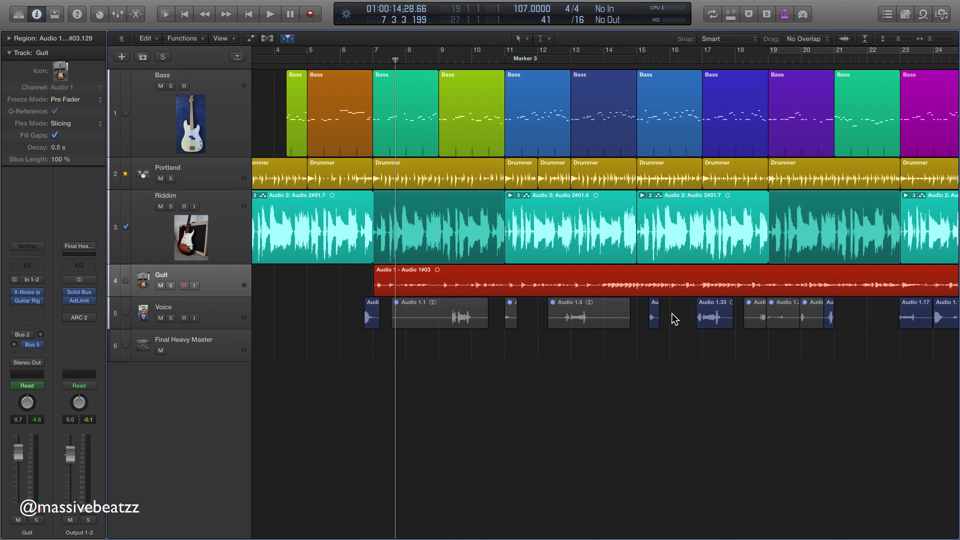
Step: Look over the arrangement's regions up to bar 30 and place the playhead in bar 4 near the first Bass region
scroll(709, 322, right, 4)
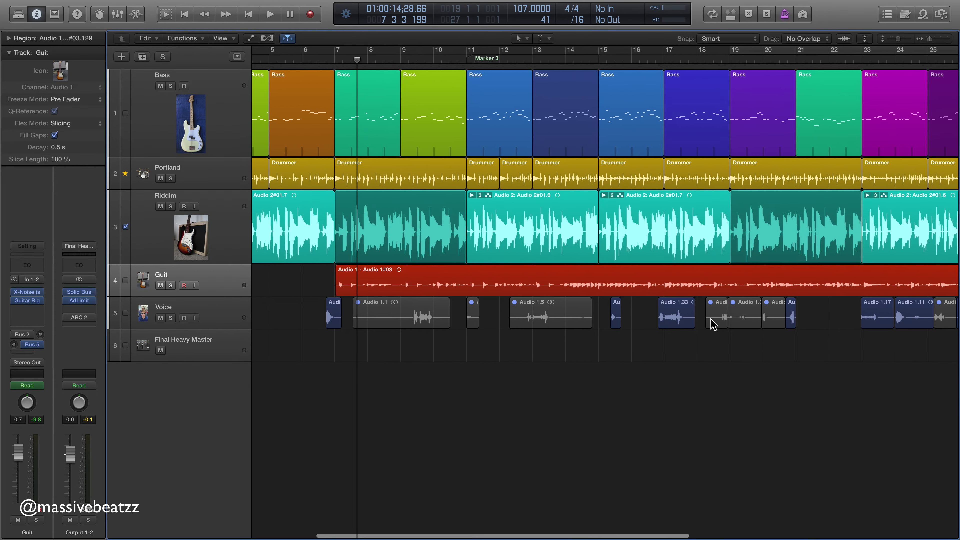
scroll(711, 323, right, 8)
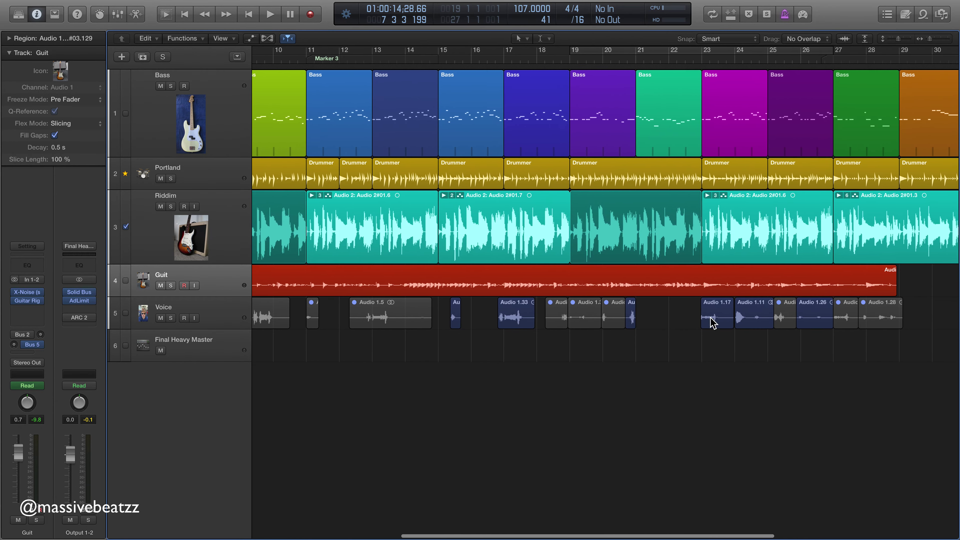
scroll(707, 322, left, 4)
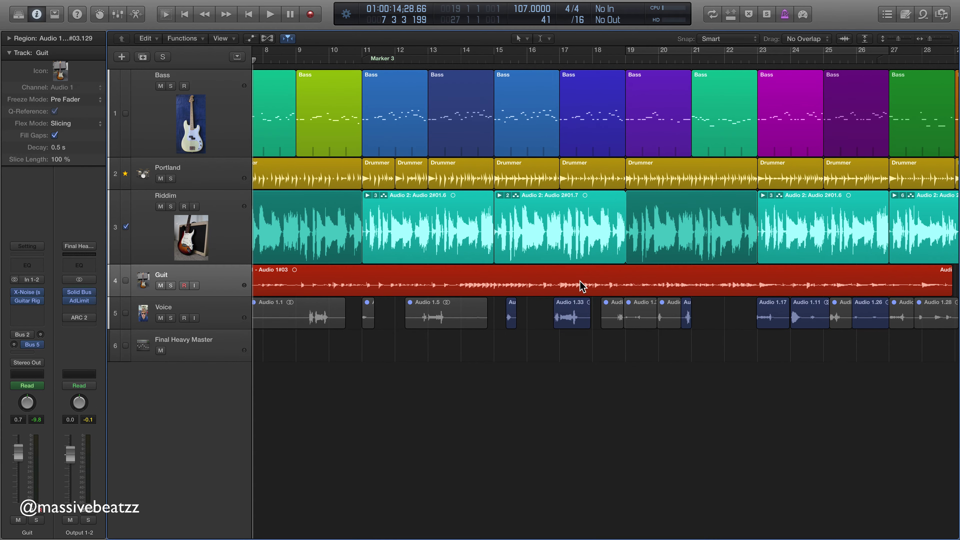
scroll(541, 382, left, 10)
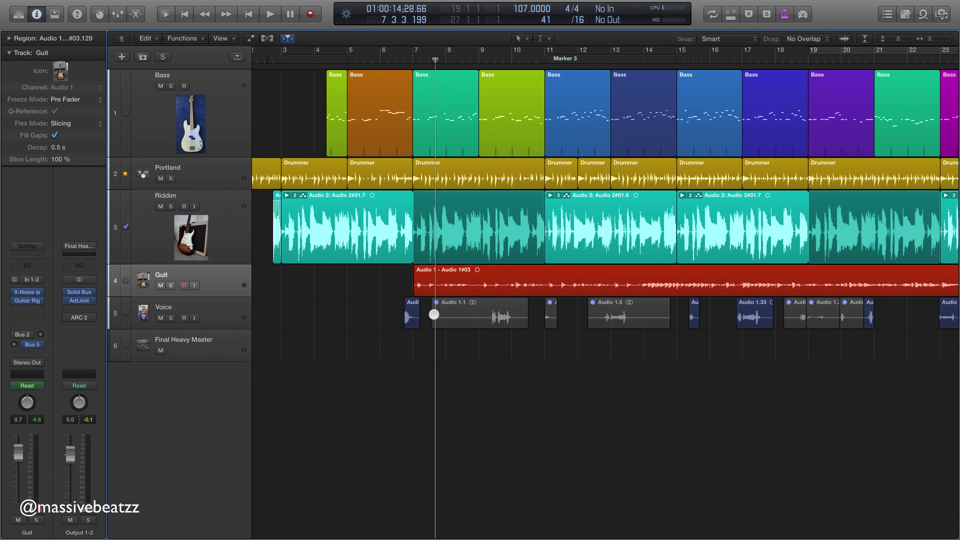
scroll(434, 313, left, 2)
click(377, 59)
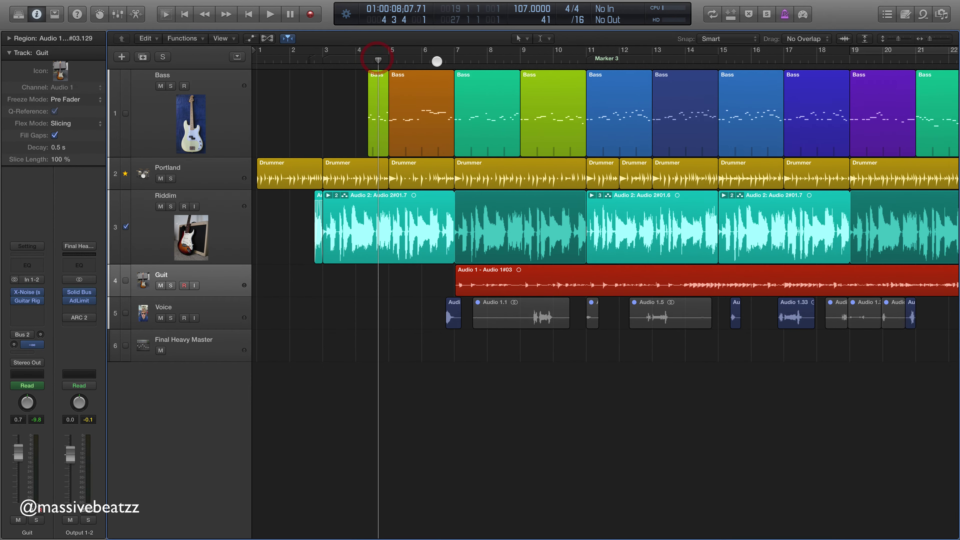
Step: Cycle bars 7 to 11, solo the Bass track, and play the section
scroll(647, 121, right, 6)
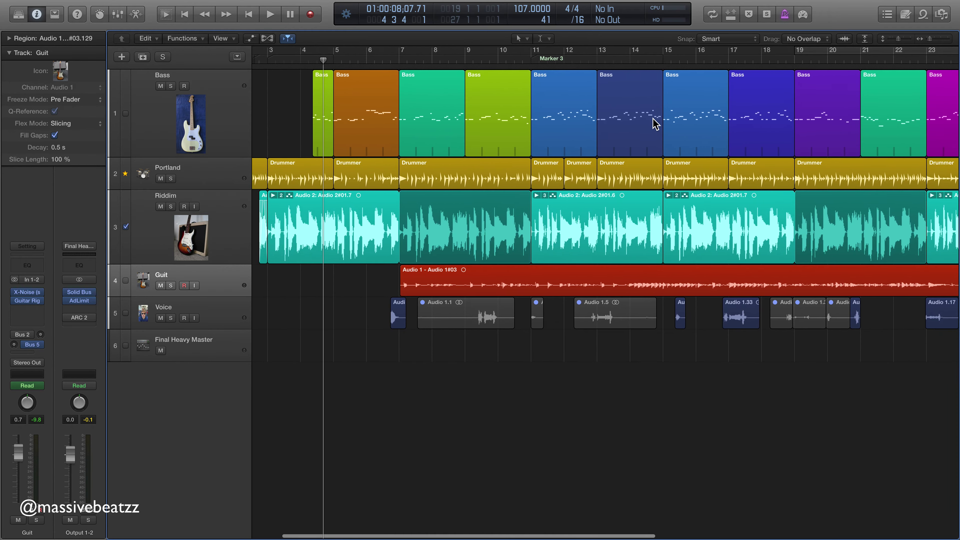
scroll(755, 133, left, 6)
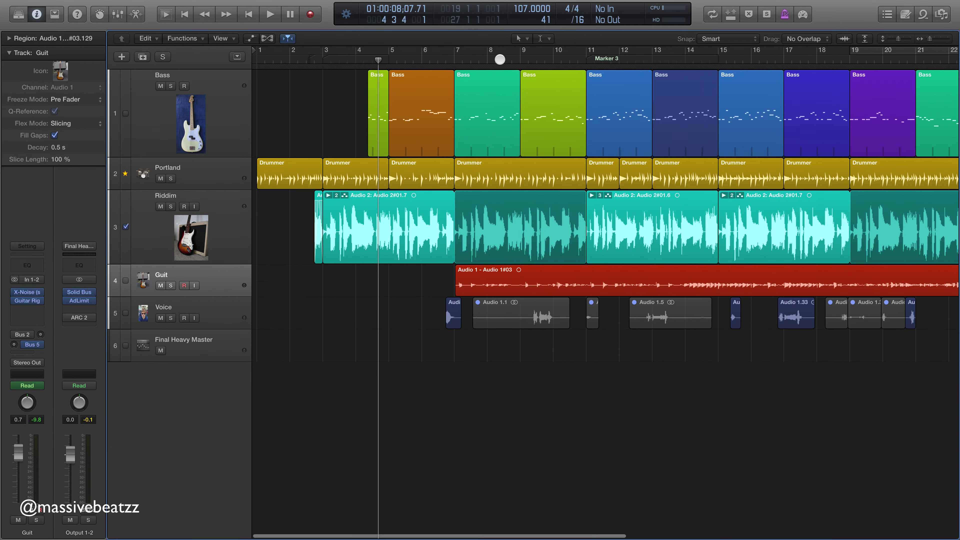
drag(478, 51, 585, 48)
click(171, 86)
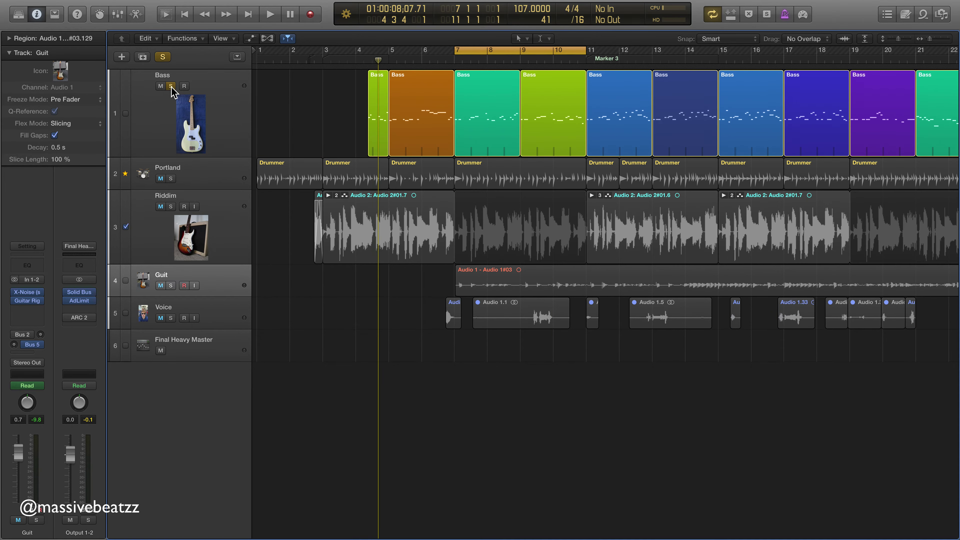
key(space)
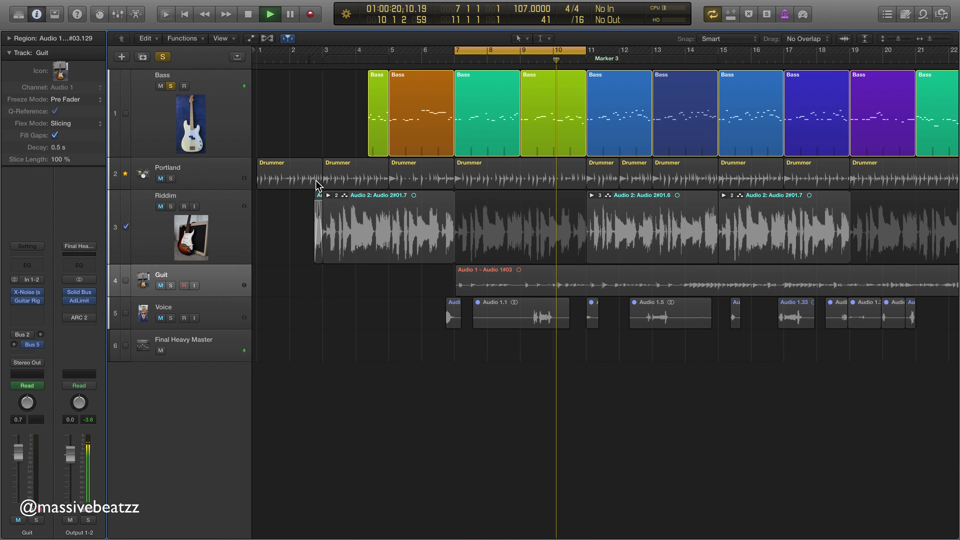
key(space)
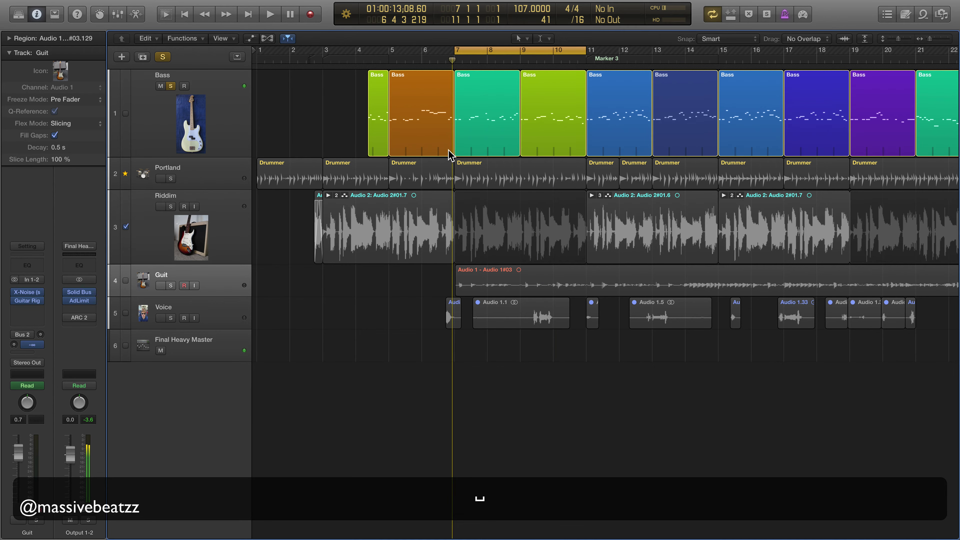
Step: Open the Bass region at bar 7 in the Piano Roll and play it to examine its notes
click(480, 93)
double_click(480, 93)
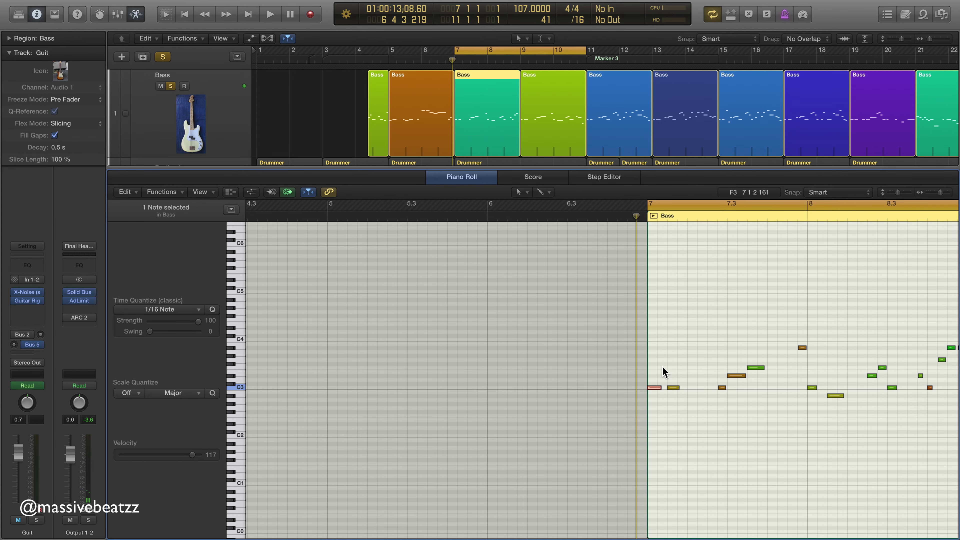
key(space)
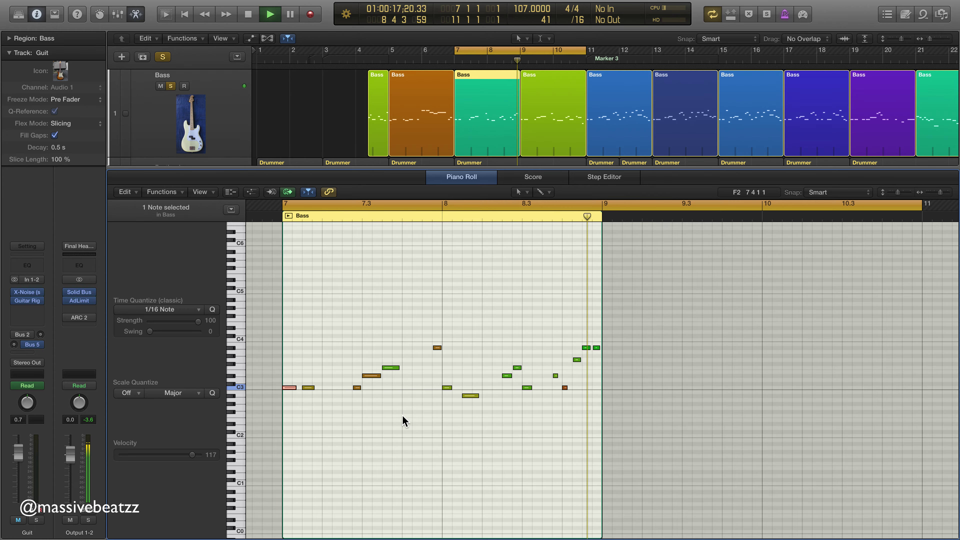
key(space)
scroll(390, 433, left, 5)
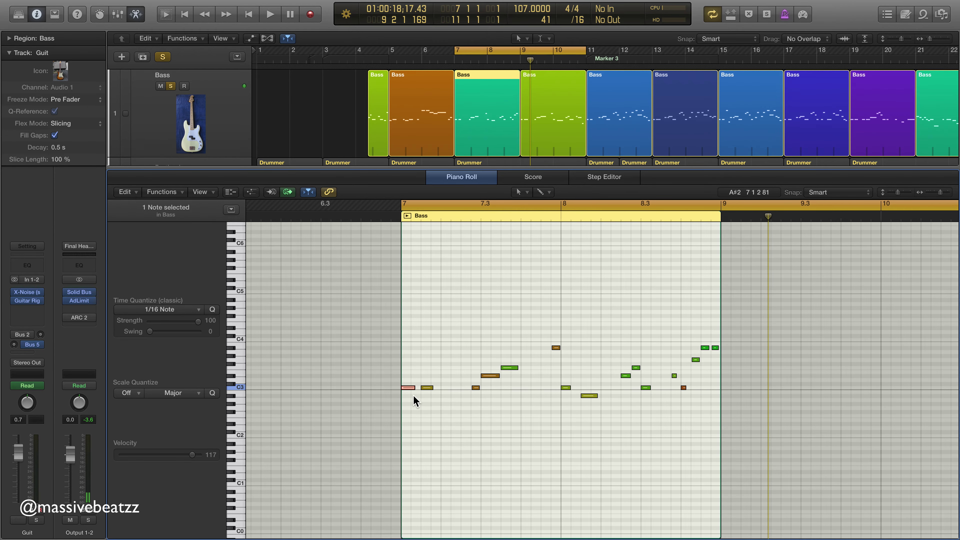
mouse_move(432, 388)
Step: Select the Bass region at bar 13 and move the cycle range to bars 13 to 17
drag(546, 49, 678, 44)
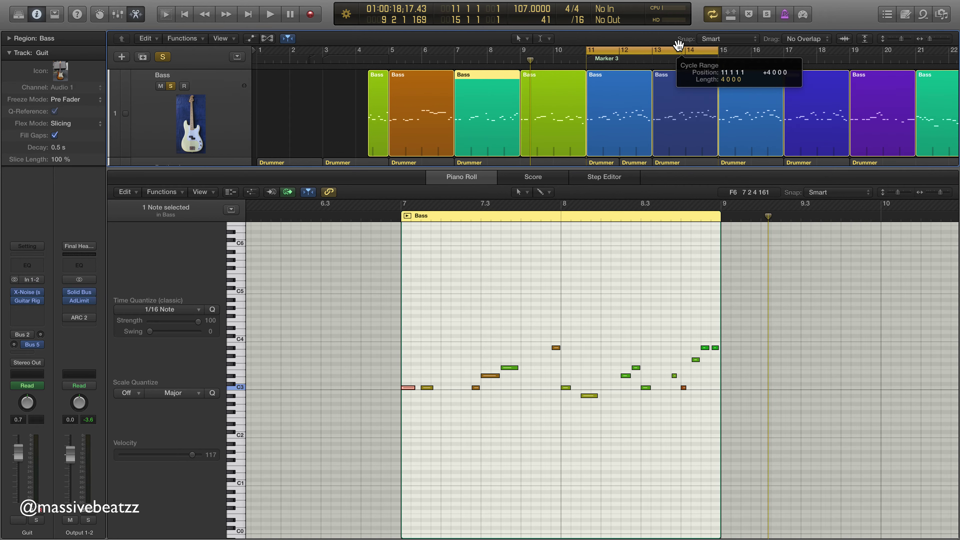
click(677, 97)
drag(610, 52, 675, 53)
Step: Play the bar 13 Bass region to examine its notes in the Piano Roll, and close the editor
key(space)
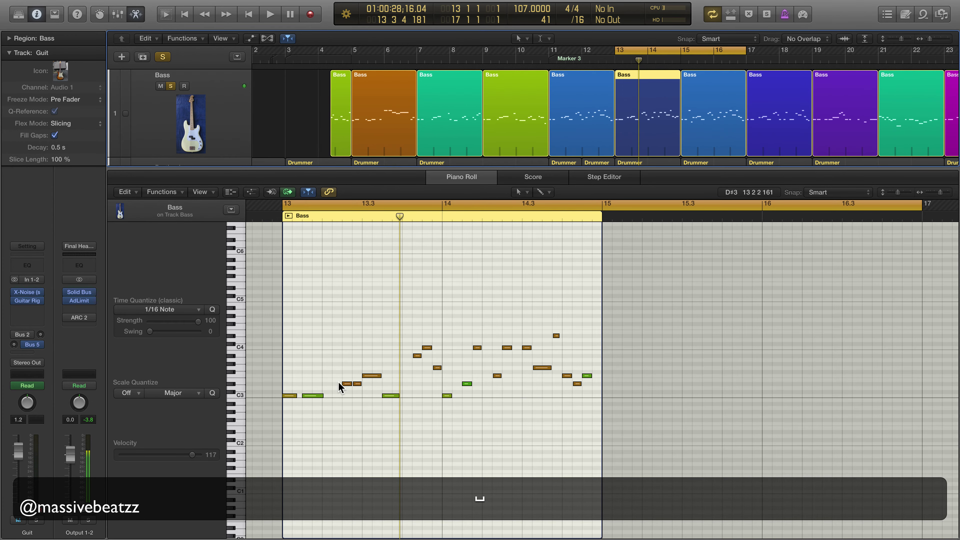
click(302, 397)
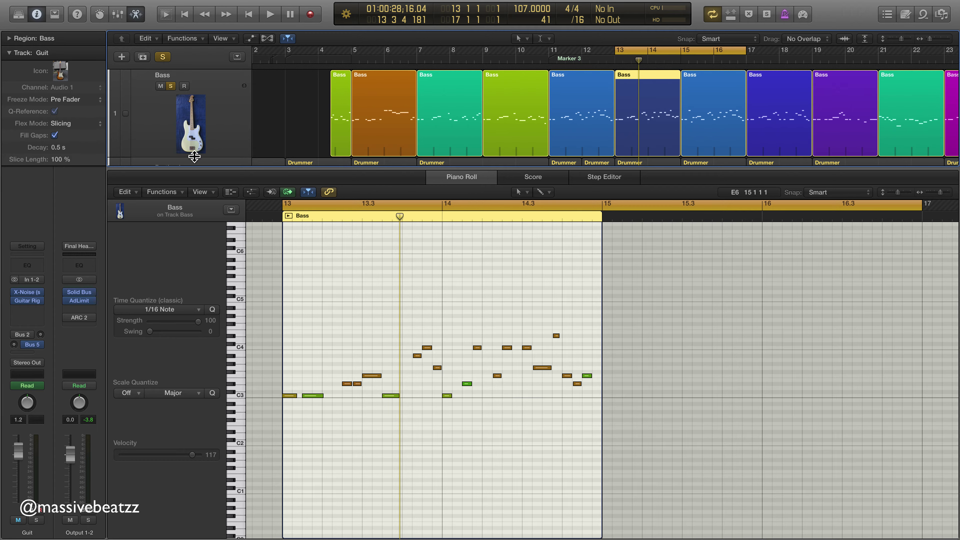
click(136, 17)
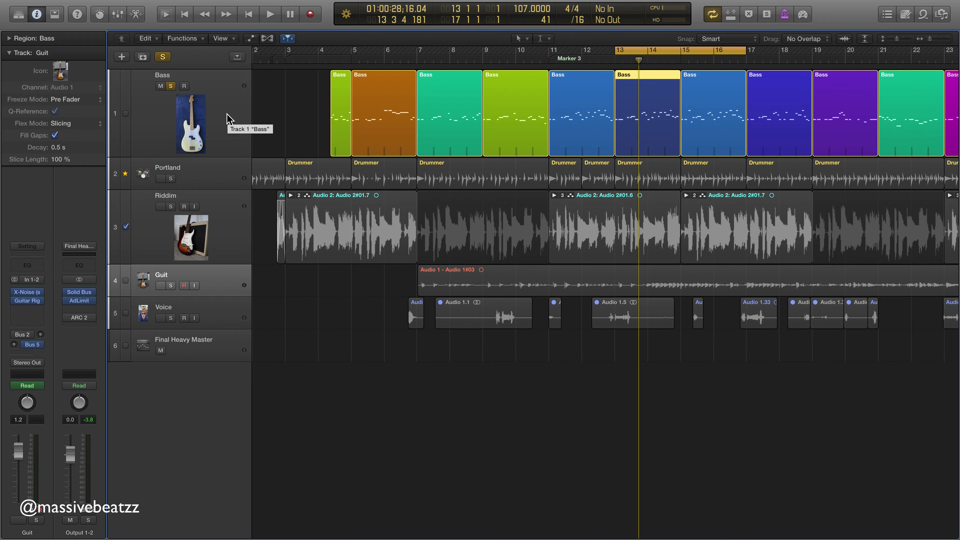
Step: Solo the Portland drums alongside the bass, play bars 13 to 17, and turn the cycle off
click(170, 178)
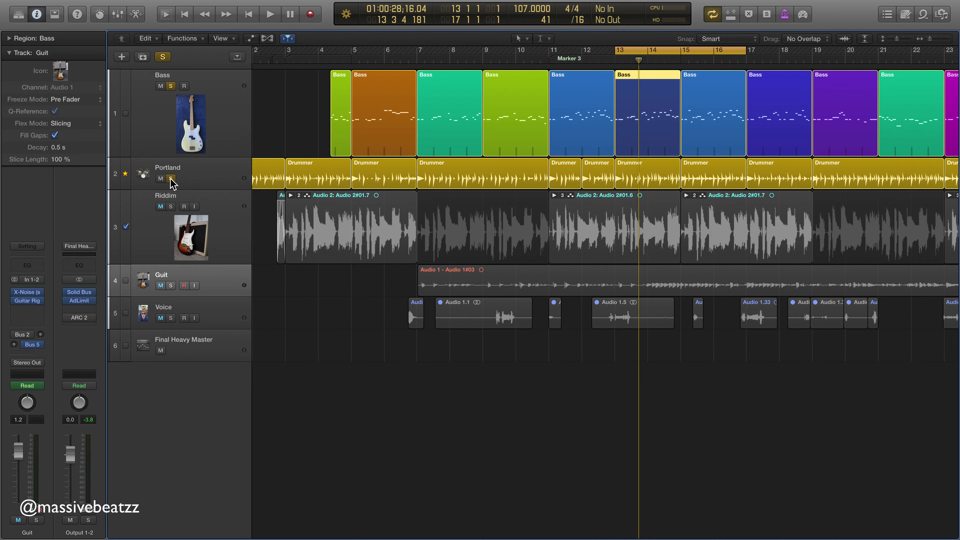
key(space)
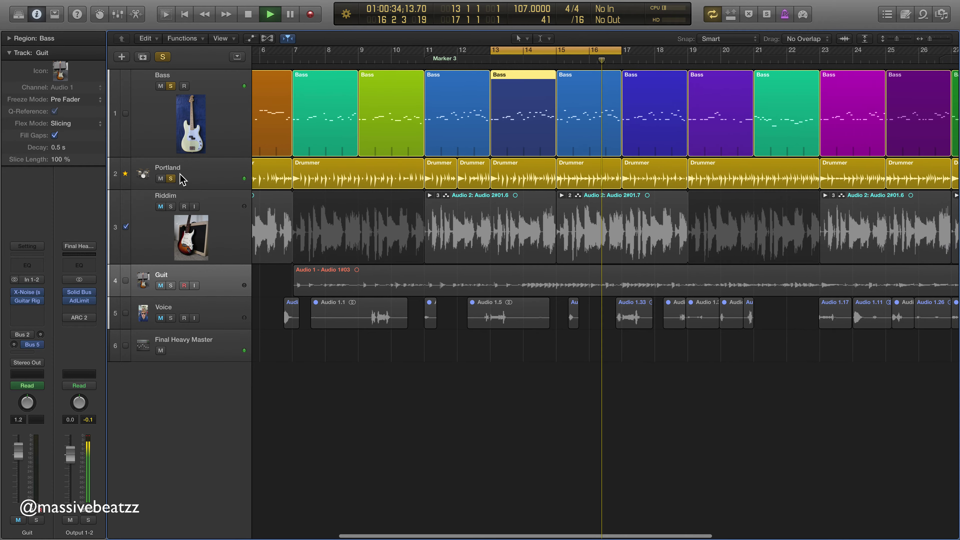
key(space)
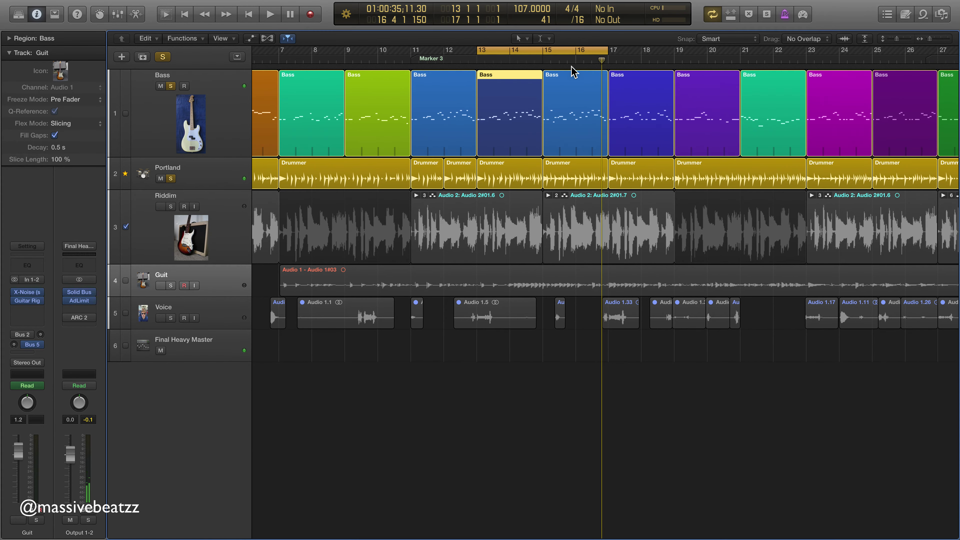
click(548, 51)
scroll(265, 214, left, 5)
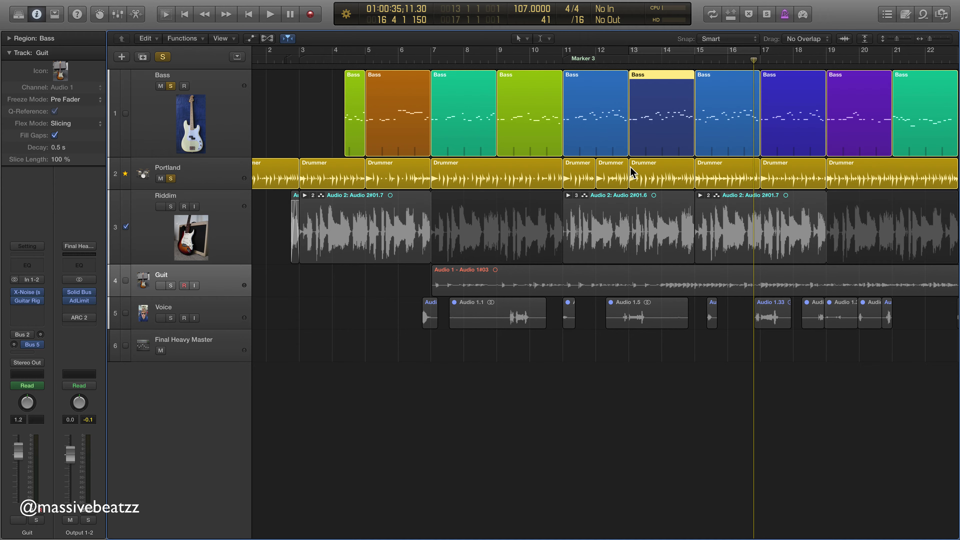
Step: Look over the arrangement through bar 39, selecting the Bass region at bar 33, and return to the opening bars
scroll(642, 154, right, 5)
scroll(651, 155, right, 10)
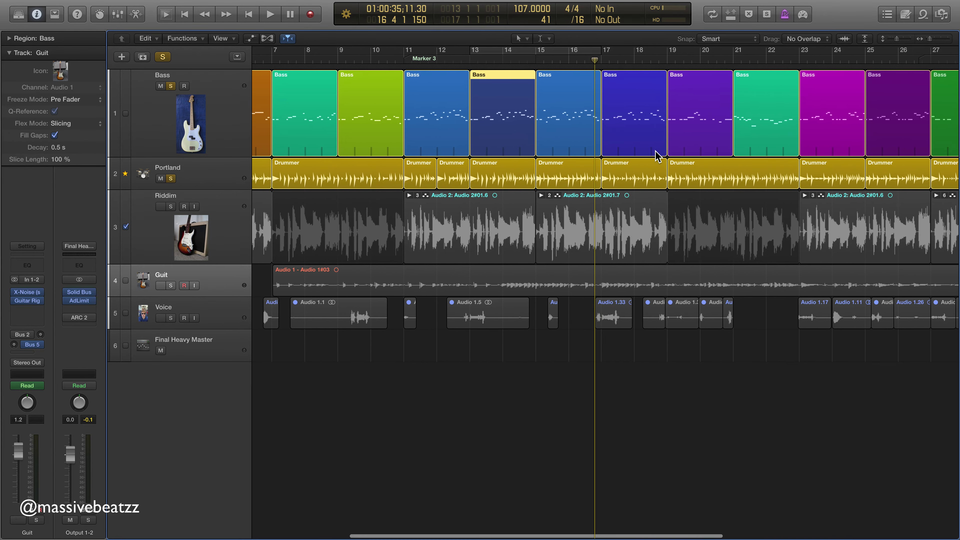
scroll(666, 144, right, 6)
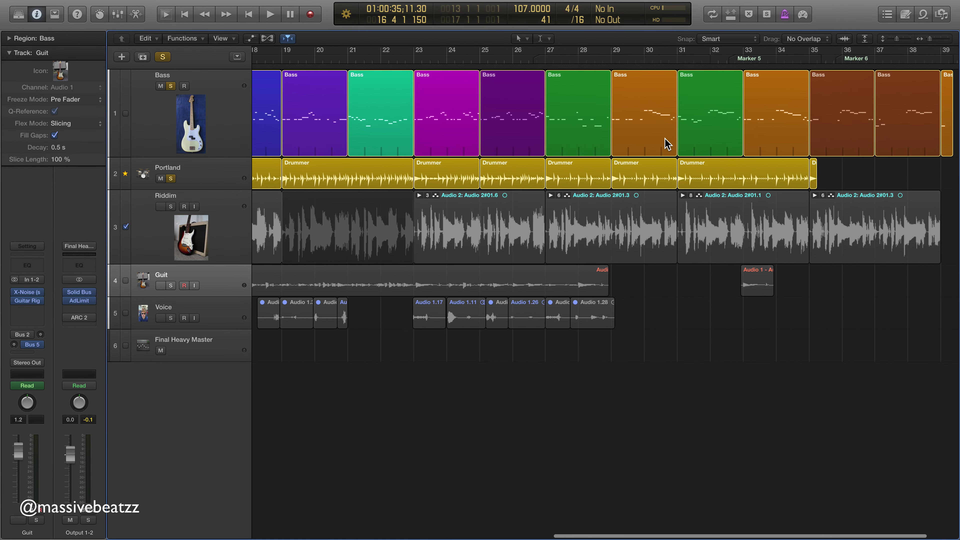
scroll(838, 139, right, 1)
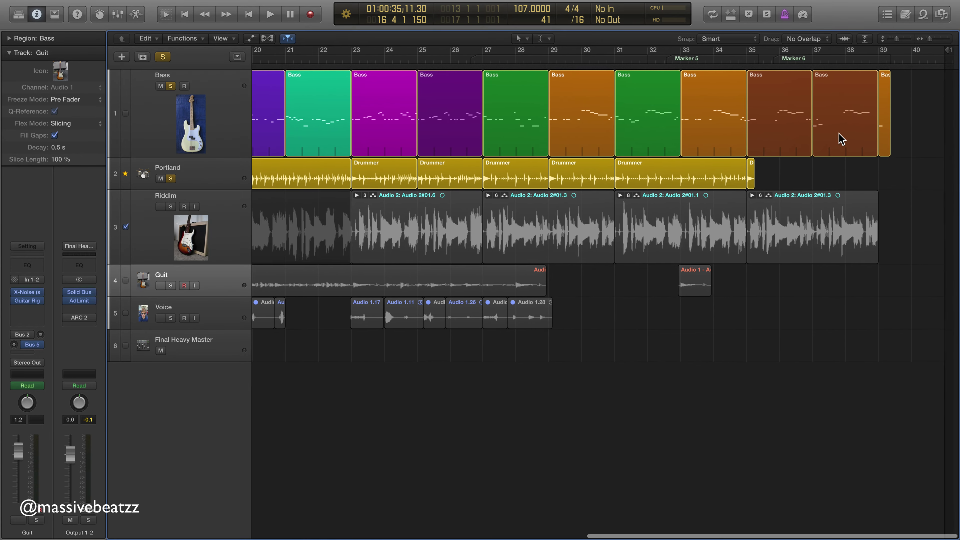
key(alt)
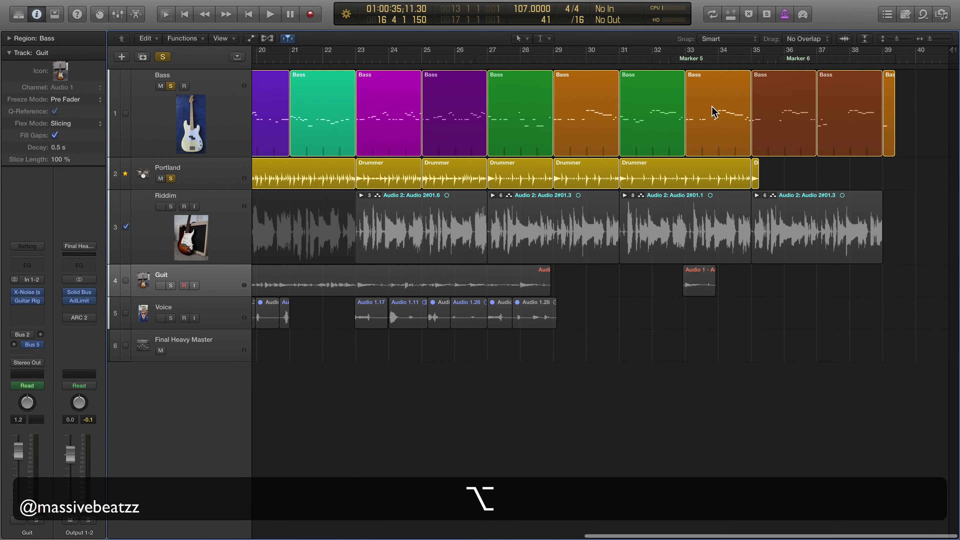
mouse_move(714, 112)
mouse_down()
mouse_move(736, 111)
mouse_move(714, 112)
mouse_up()
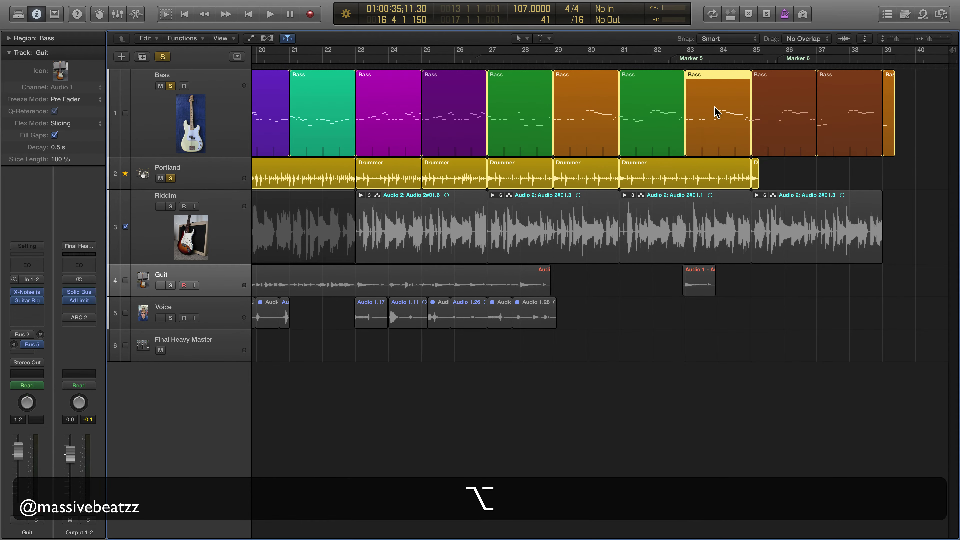
scroll(684, 115, left, 10)
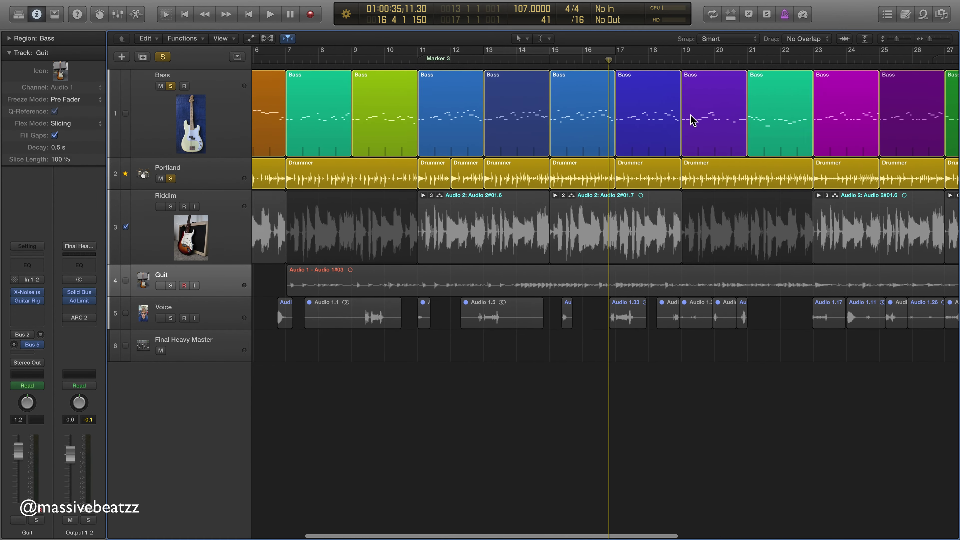
scroll(691, 120, left, 4)
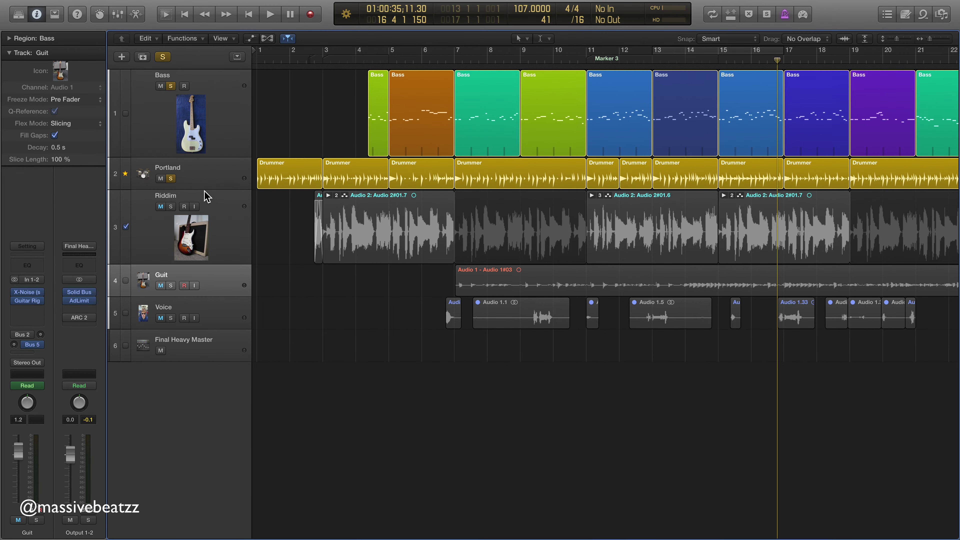
Step: Enlarge the Portland track's height and open its Drummer region at bar 1 in the Drummer Editor
drag(208, 189, 221, 270)
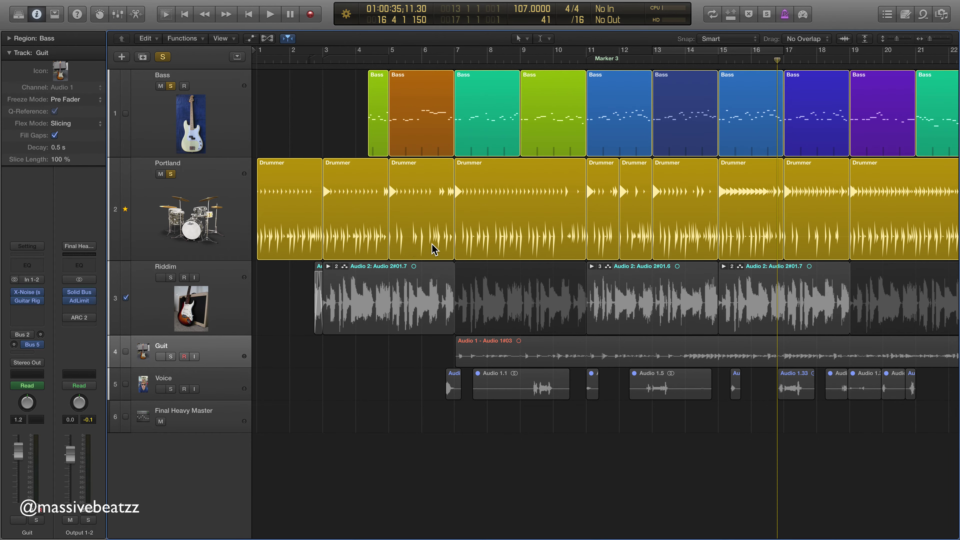
click(304, 167)
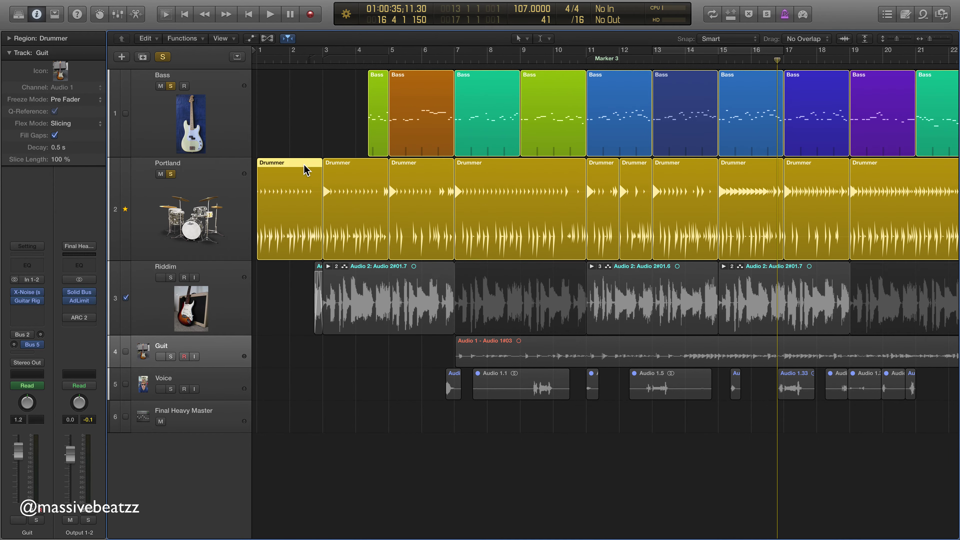
double_click(305, 167)
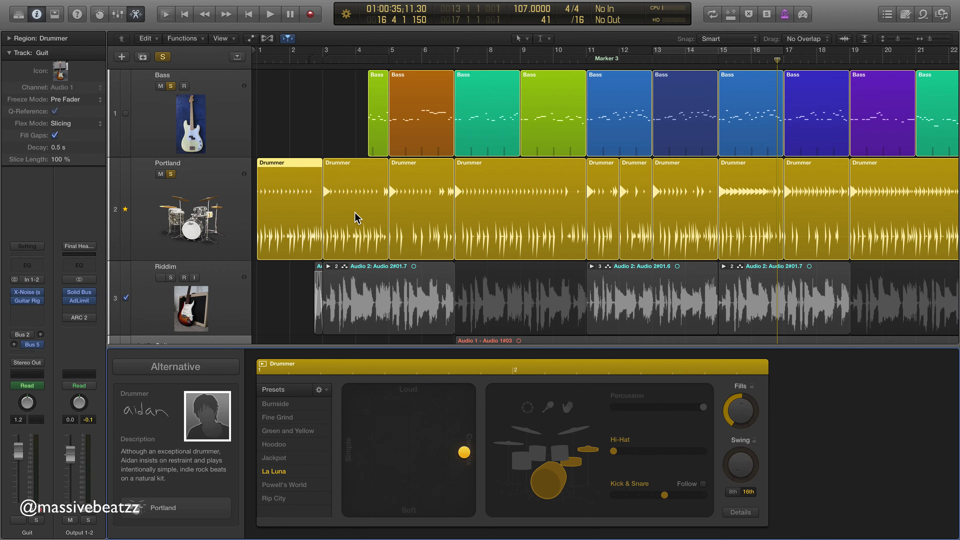
Step: Inspect the Drummer settings of the Portland regions at bars 3 and 7
key(ctrl+m)
click(351, 171)
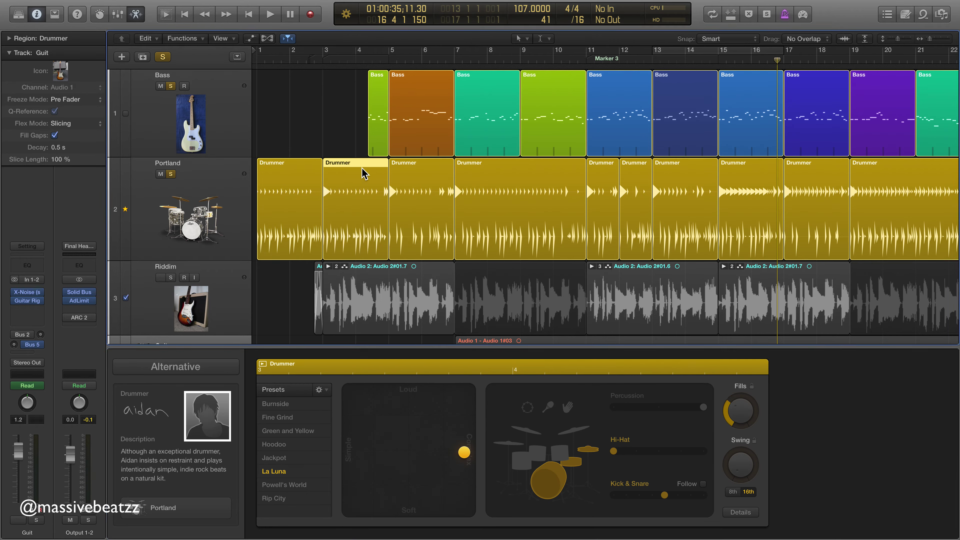
key(Right)
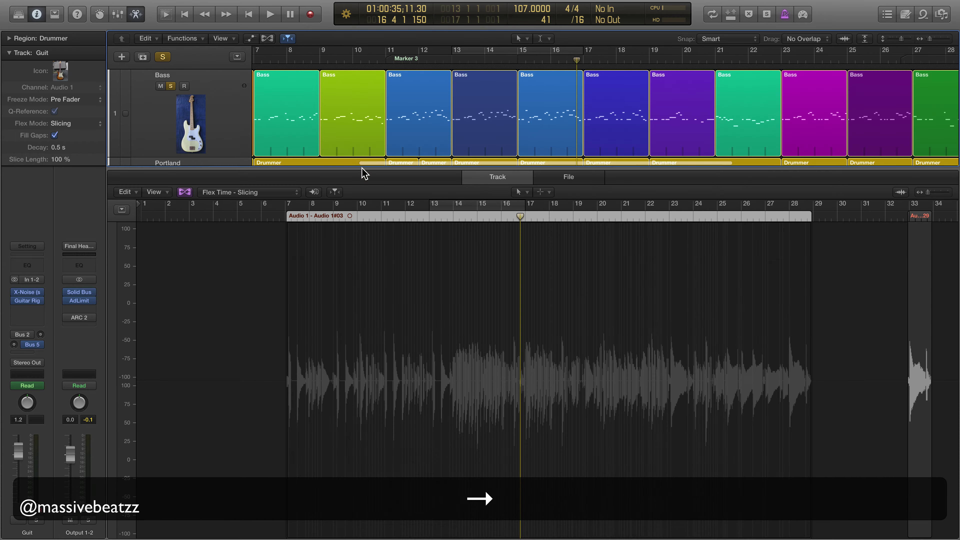
click(135, 16)
click(306, 182)
key(e)
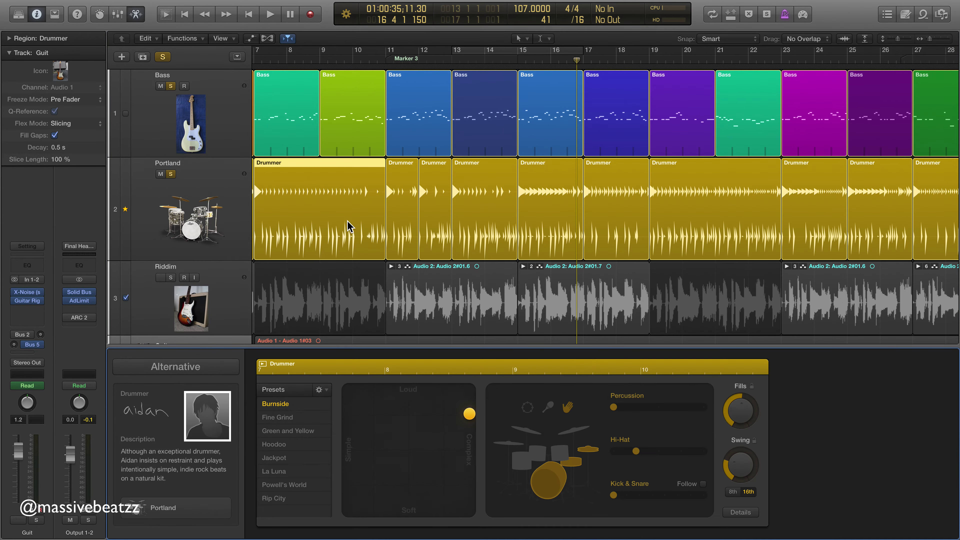
Step: Step through the Portland regions at bars 11, 12 and 13 to examine their Drummer settings
click(396, 179)
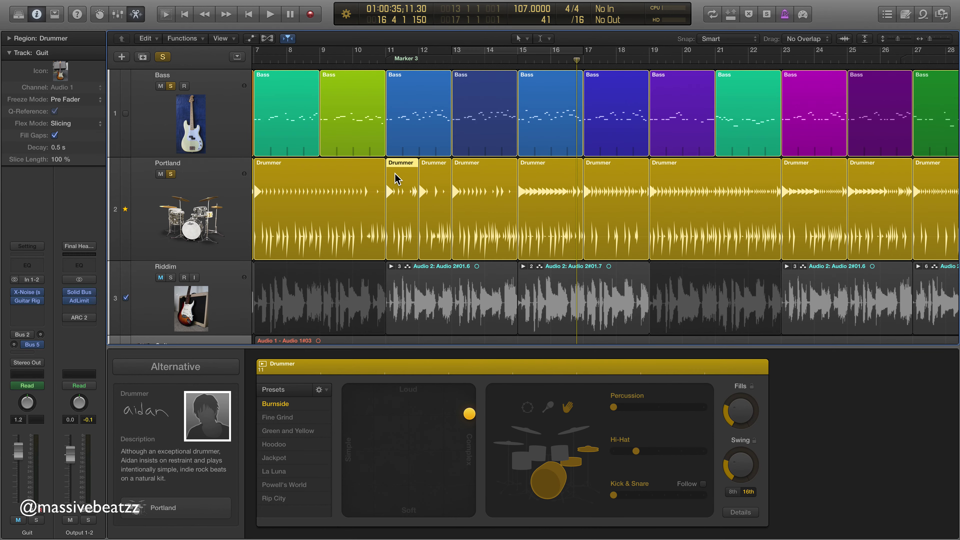
key(ctrl+m)
key(ctrl+m)
key(ctrl+m)
click(448, 167)
click(491, 180)
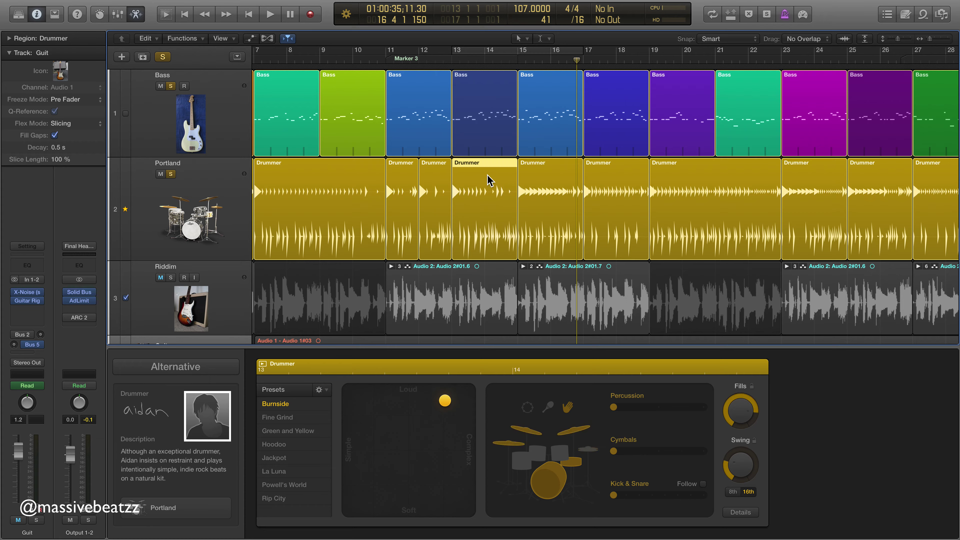
Step: Return to the Drummer region at bar 7 and compare its fills and complexity with the regions at bars 11, 12 and 13
click(353, 189)
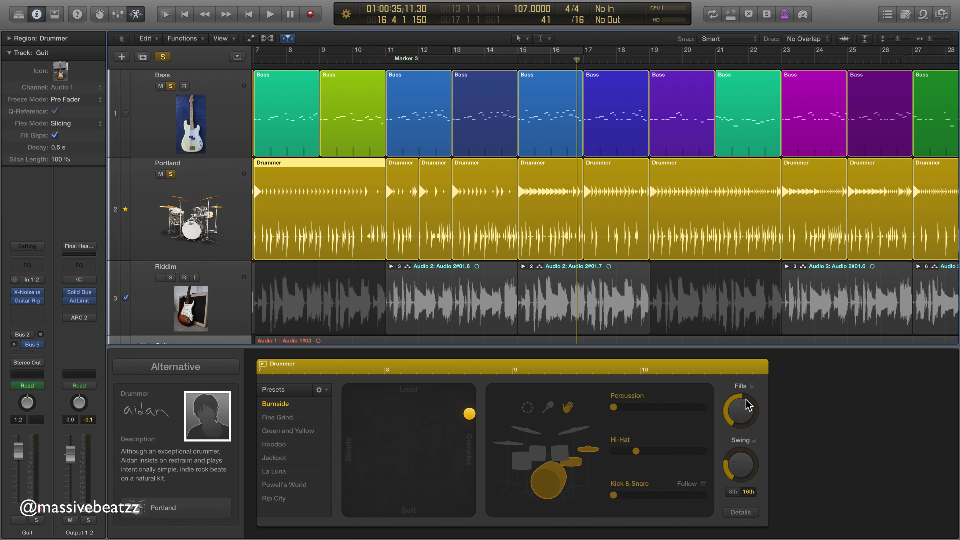
click(403, 185)
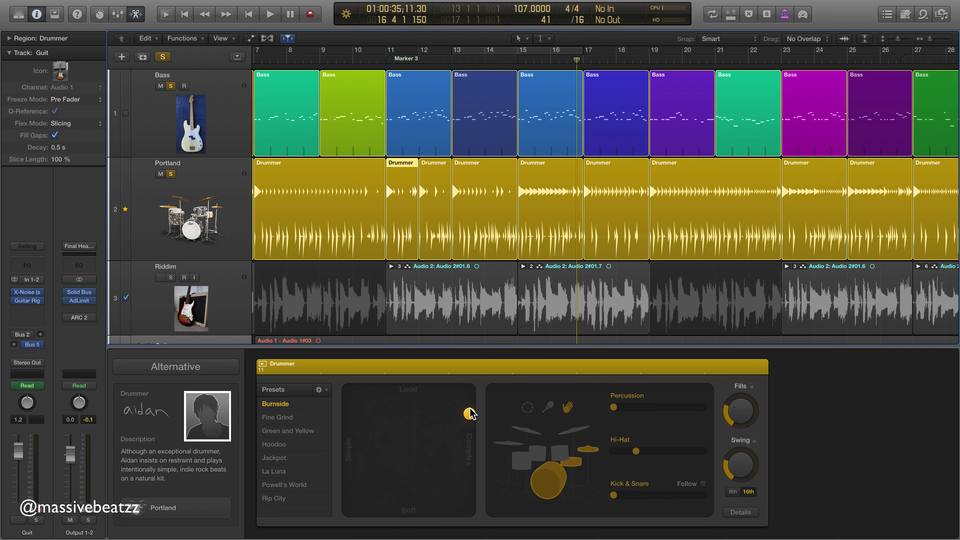
click(352, 197)
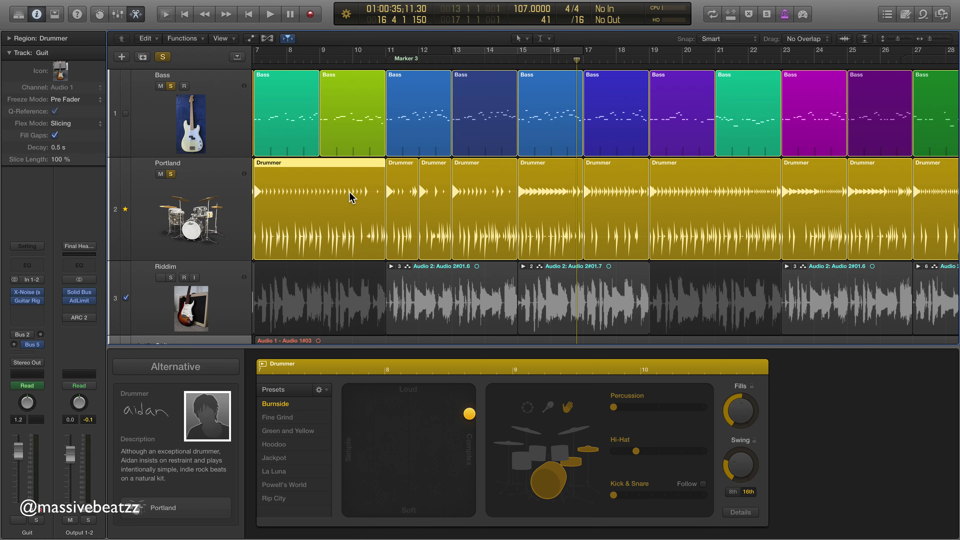
key(ctrl+m)
click(404, 192)
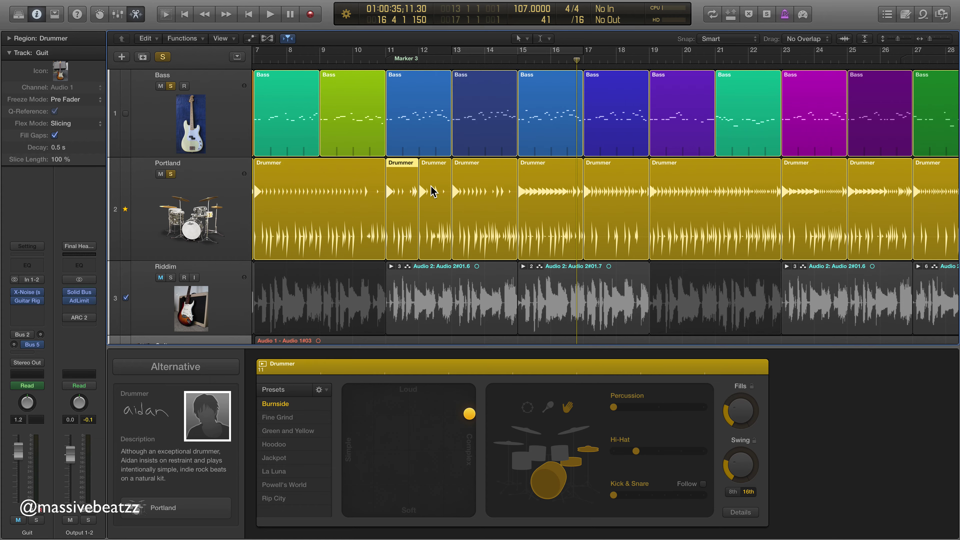
click(431, 192)
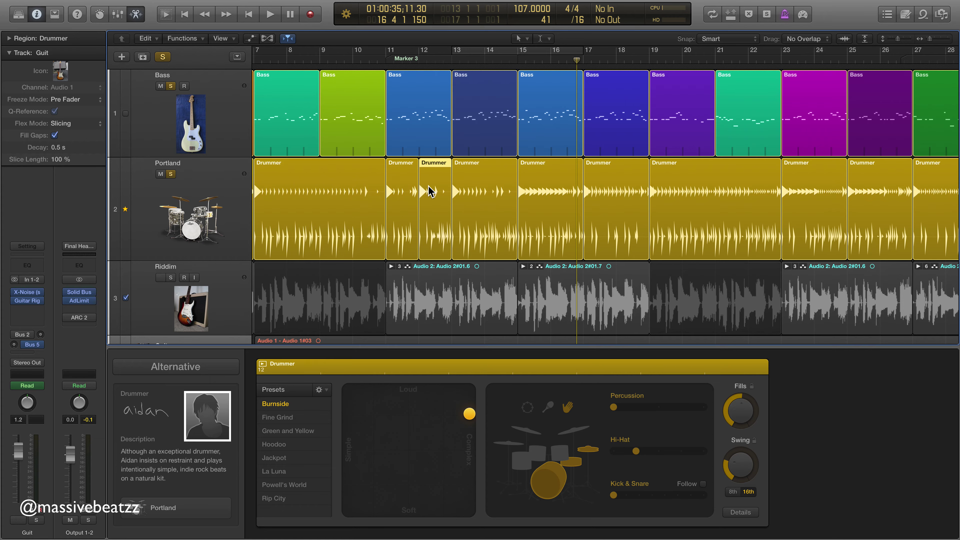
click(483, 187)
key(ctrl+m)
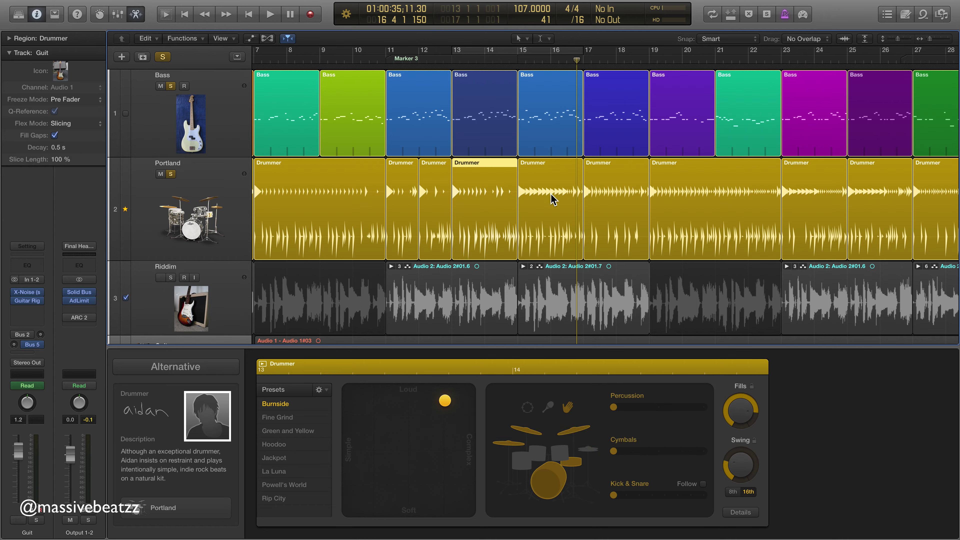
key(ctrl+m)
Step: Display the track automation and hide it again
scroll(434, 180, down, 5)
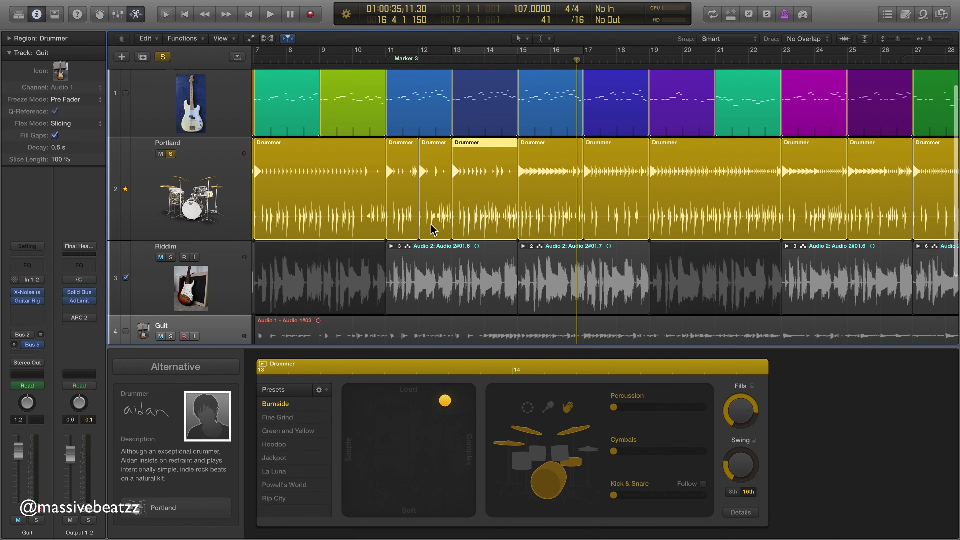
scroll(408, 249, up, 2)
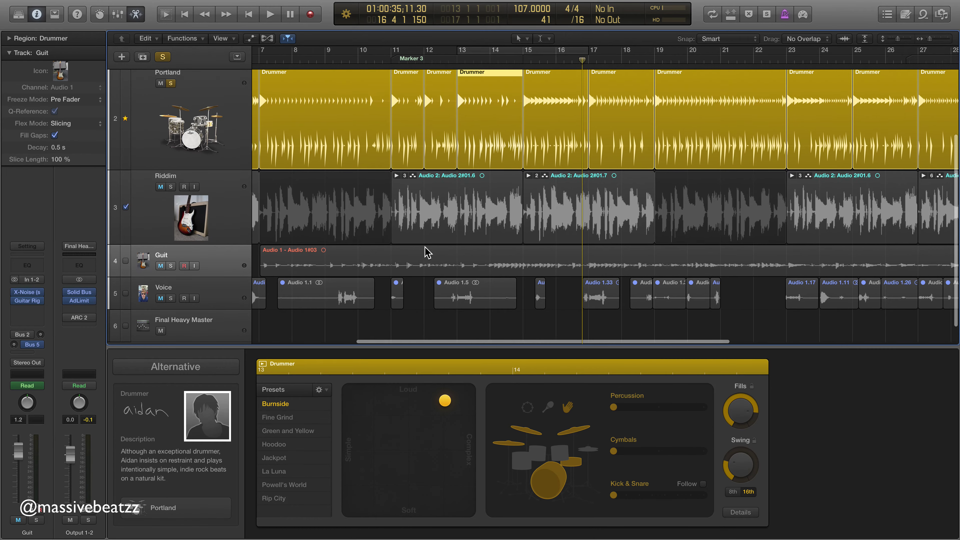
scroll(424, 253, left, 3)
scroll(420, 245, up, 4)
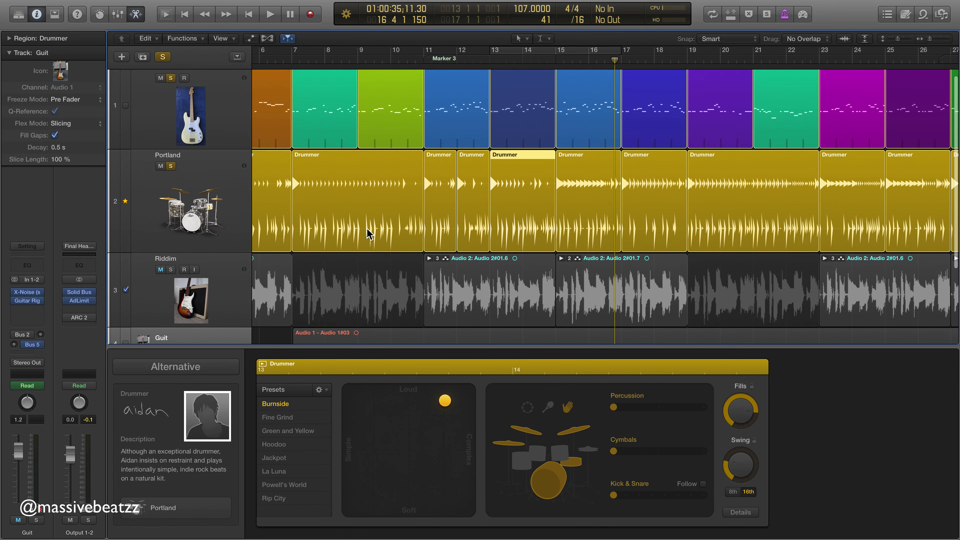
key(ctrl+m)
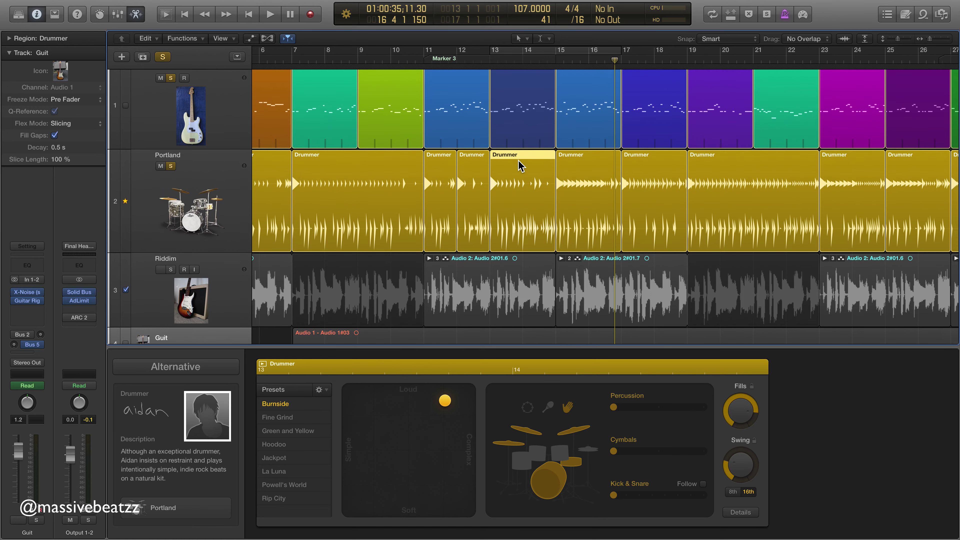
key(ctrl+m)
key(a)
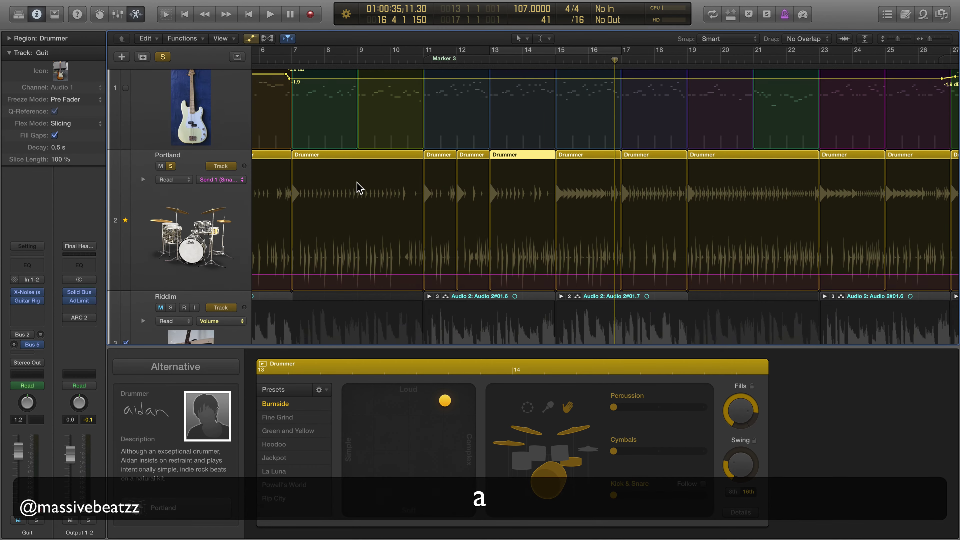
key(a)
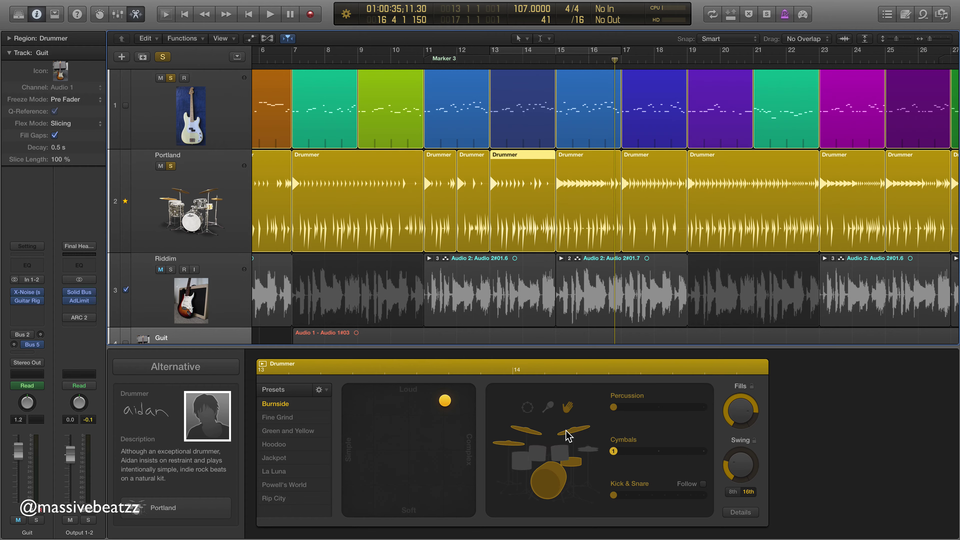
Step: Examine the Drummer settings of the Portland regions at bars 15, 17, 19, 23 and 25
click(578, 180)
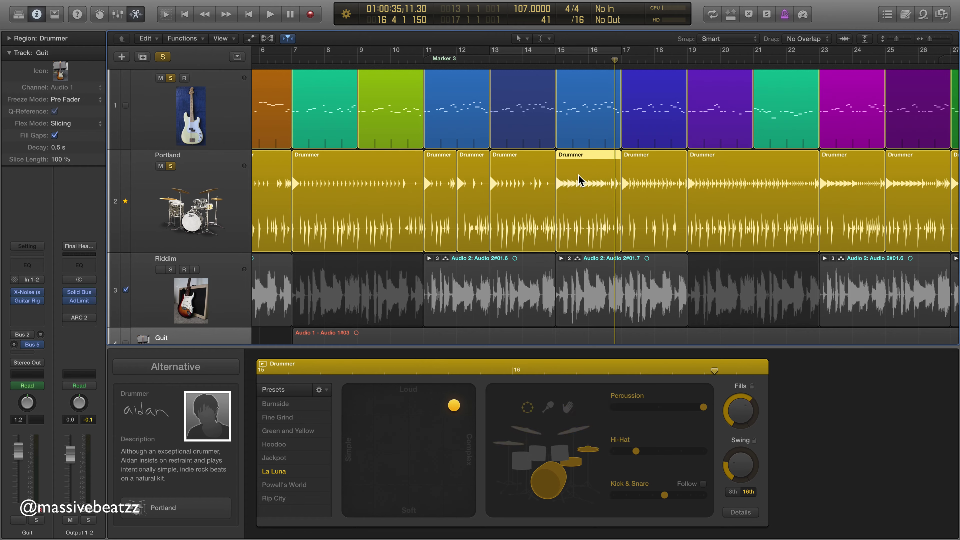
click(644, 181)
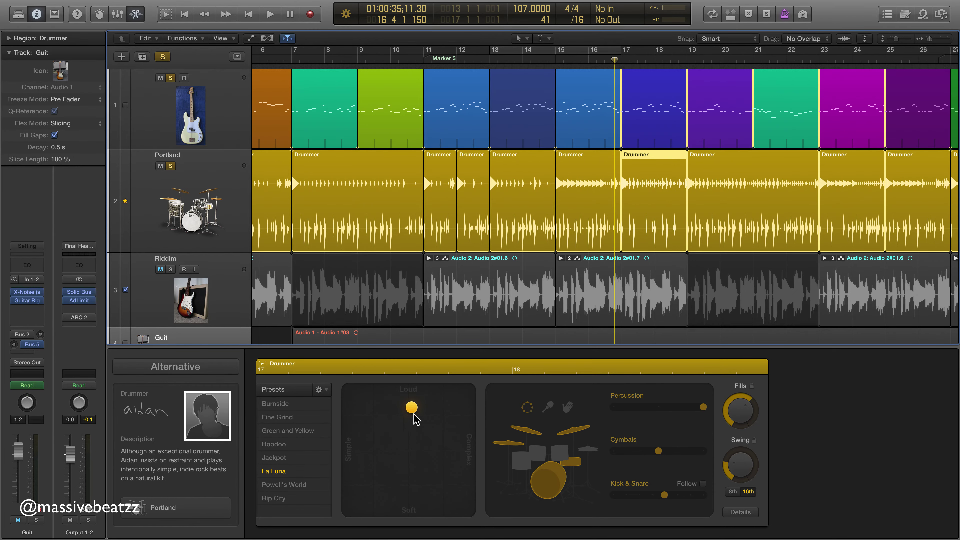
click(723, 208)
scroll(722, 207, right, 5)
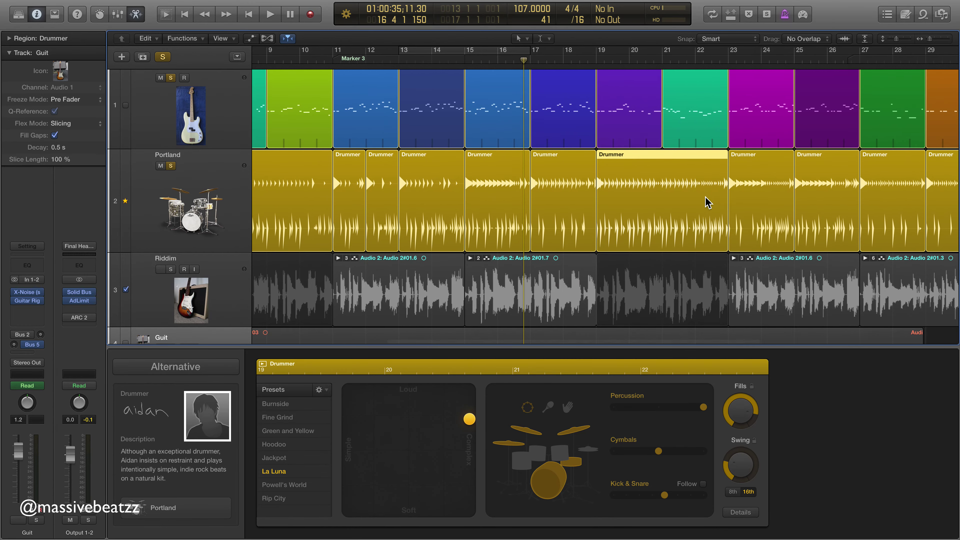
click(754, 199)
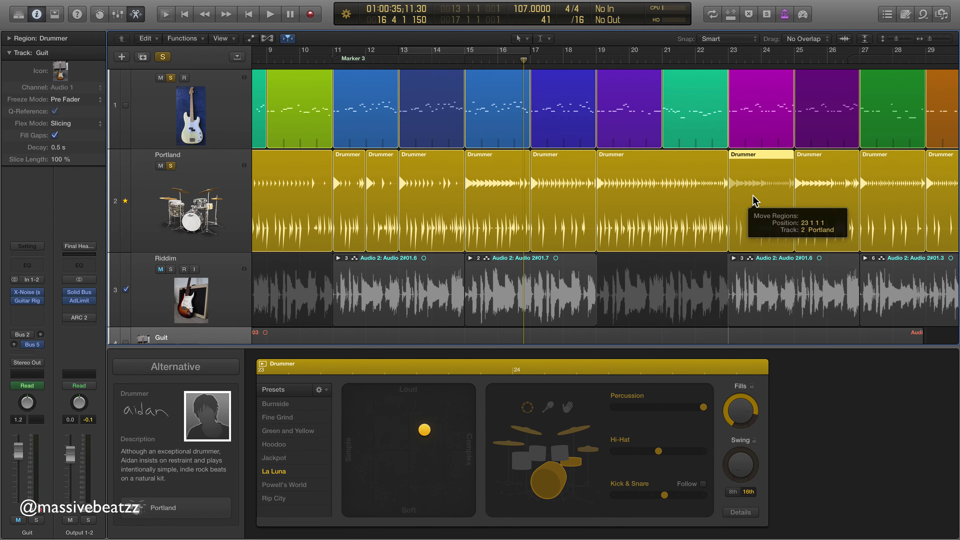
click(808, 198)
scroll(808, 197, right, 3)
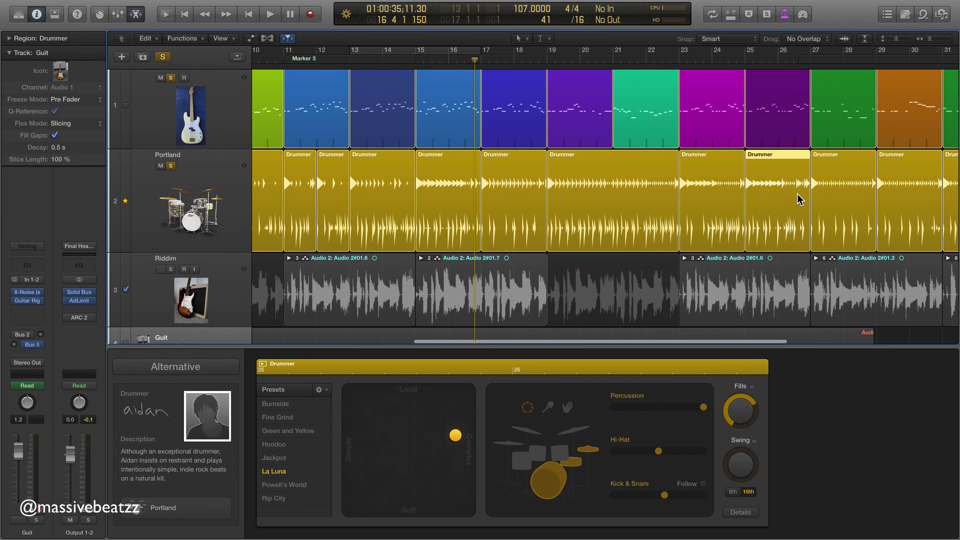
Step: Inspect the Drummer regions at bars 27, 29 and 31, and reselect the one at bar 29
click(827, 192)
scroll(827, 191, right, 4)
click(827, 189)
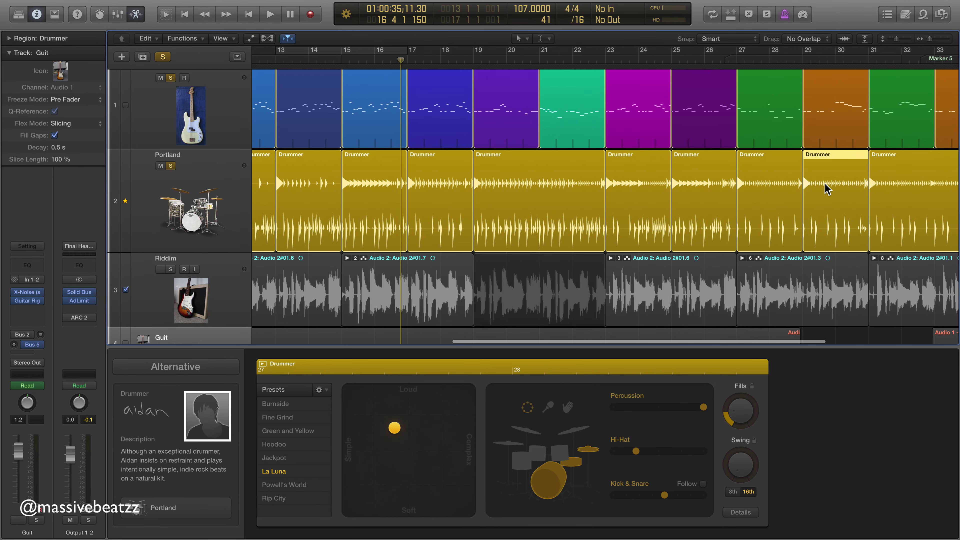
scroll(820, 187, right, 8)
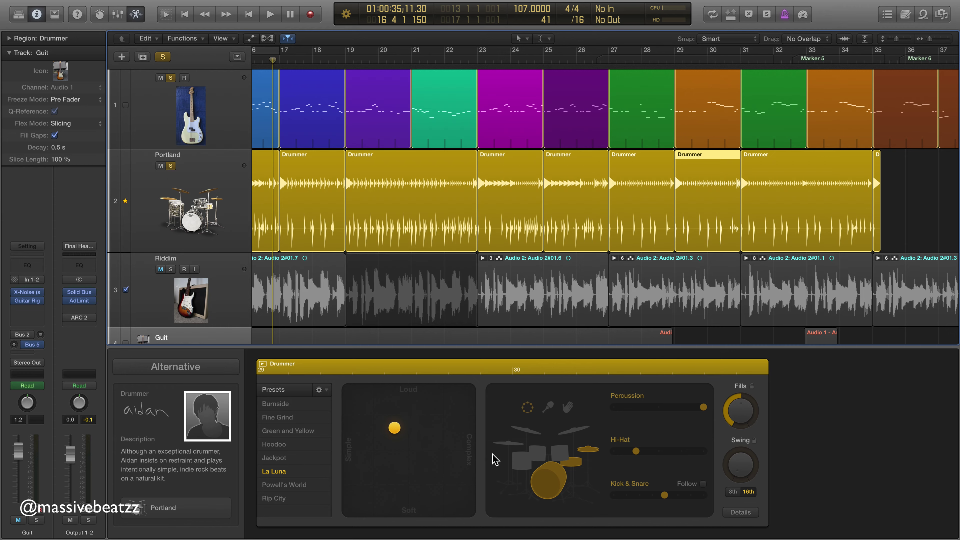
key(ctrl+m)
click(771, 215)
click(692, 213)
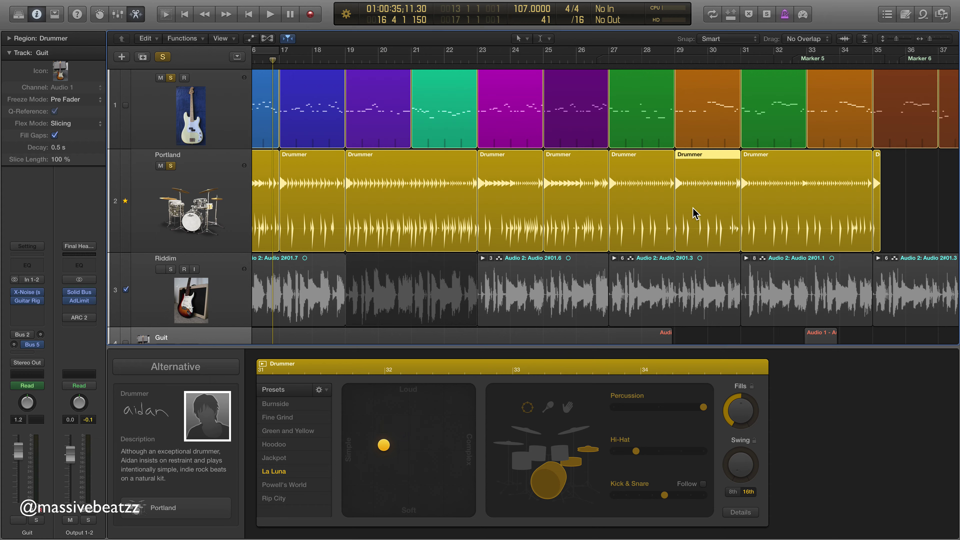
Step: Review the Drummer settings of the Portland regions at bars 27, 25, 23 and 19
click(645, 212)
click(568, 210)
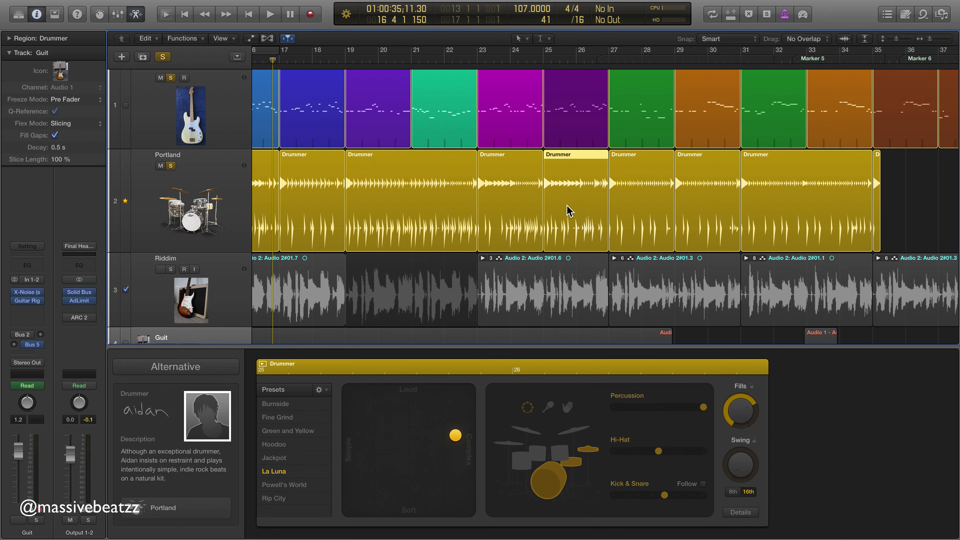
click(505, 208)
click(454, 208)
scroll(456, 210, left, 3)
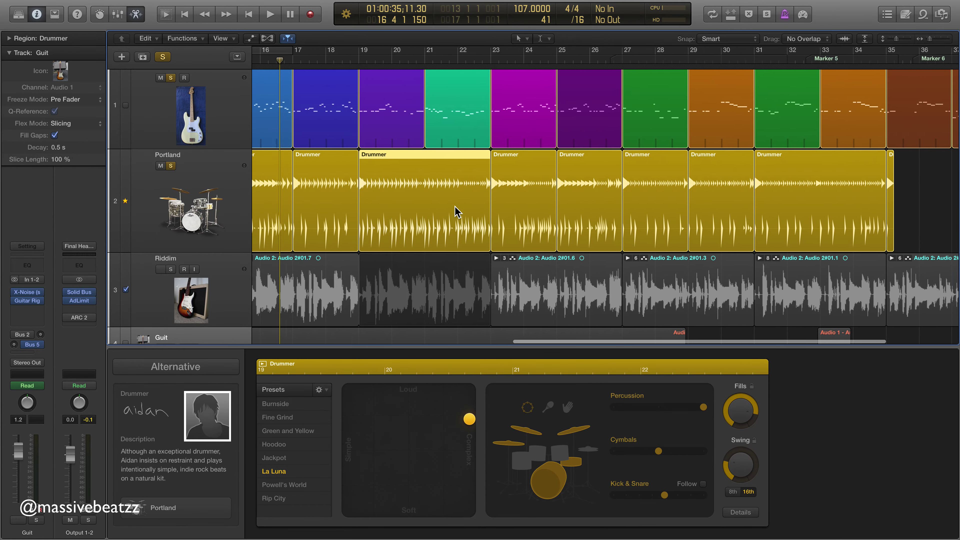
scroll(453, 227, left, 6)
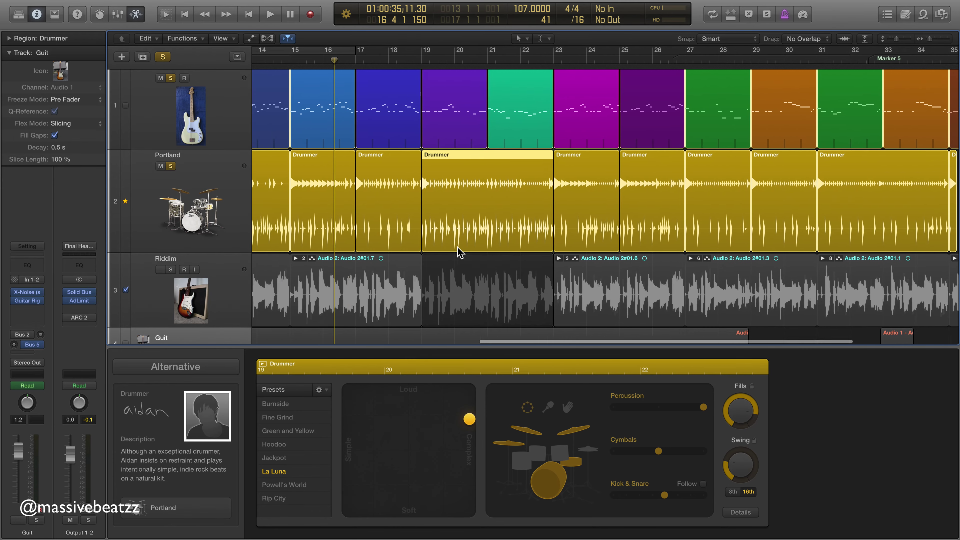
Step: Inspect the Drummer settings of the earlier Portland regions at bars 17, 15, 13 and 7
click(463, 220)
click(428, 221)
scroll(428, 220, down, 1)
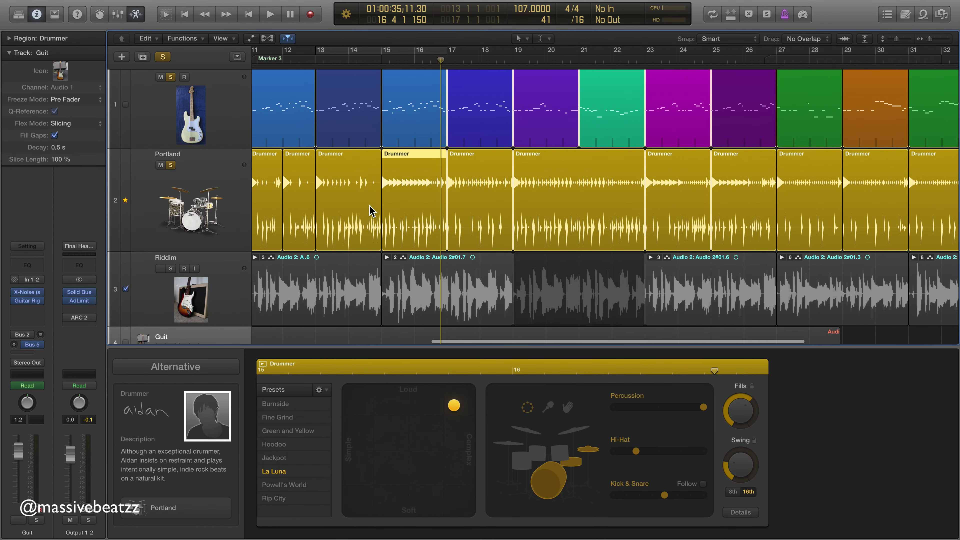
click(363, 210)
scroll(361, 210, left, 8)
click(359, 210)
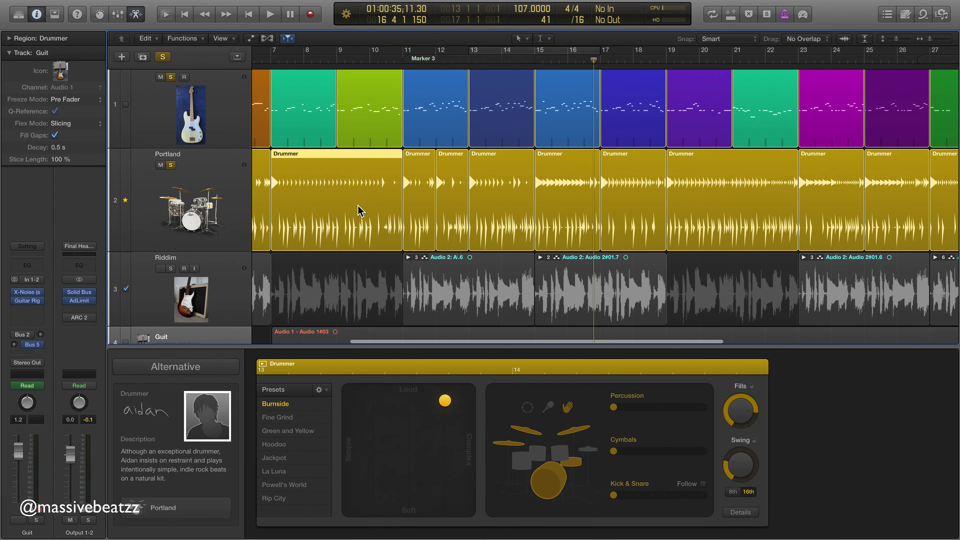
scroll(359, 209, left, 5)
Step: Play the soloed bass and drums from bar 1 and stop at bar 5
click(270, 61)
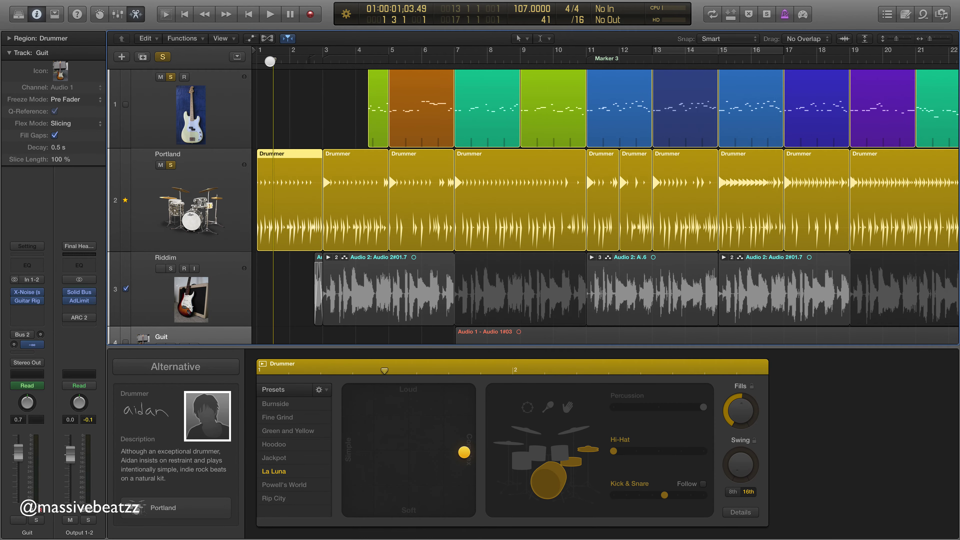
key(space)
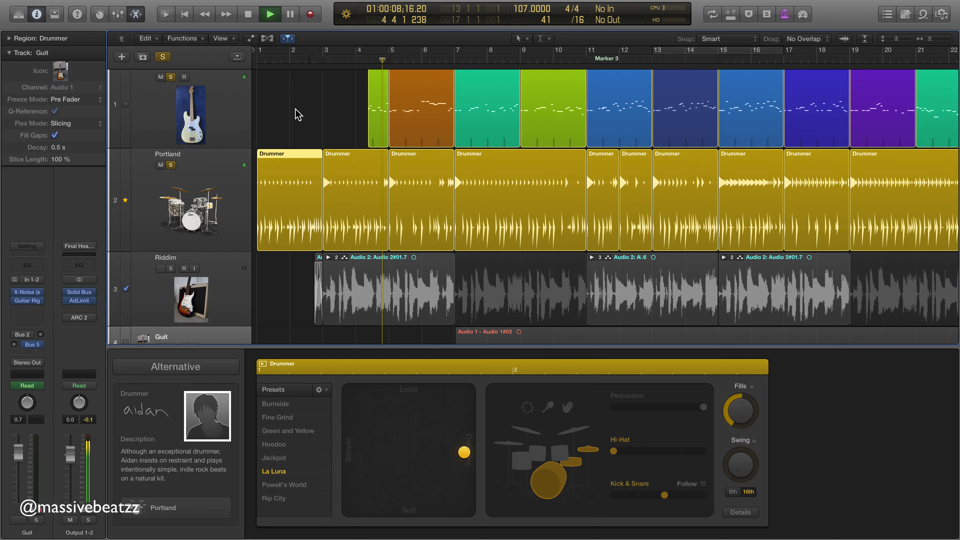
key(space)
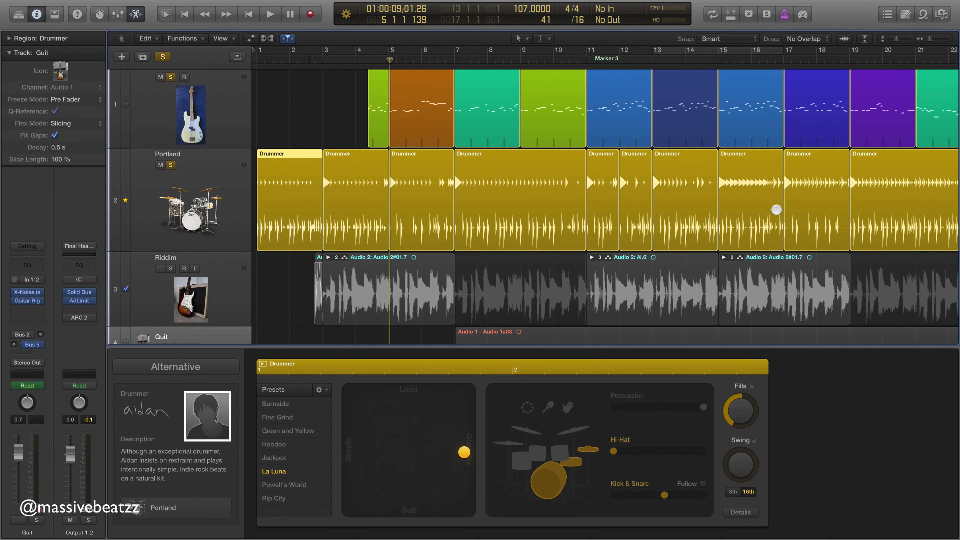
scroll(776, 210, right, 15)
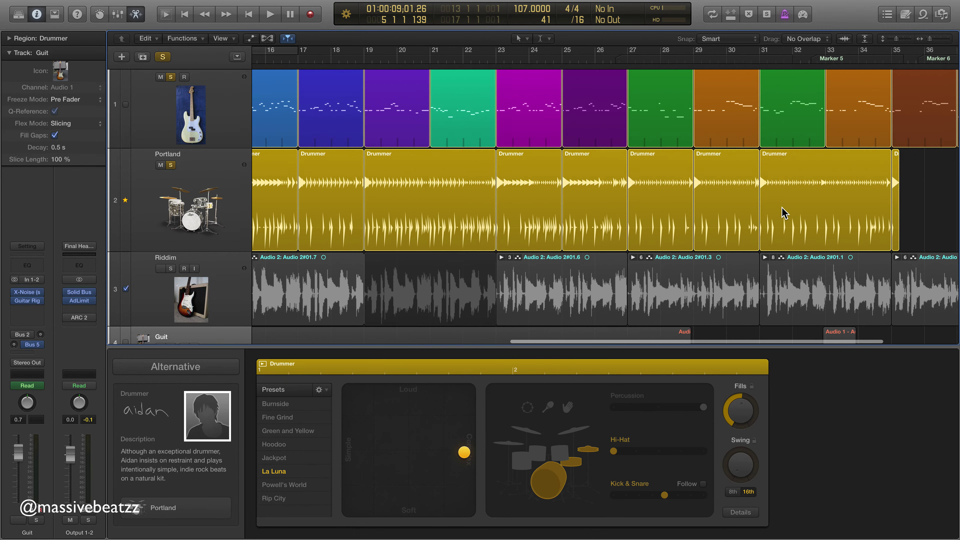
scroll(782, 213, left, 15)
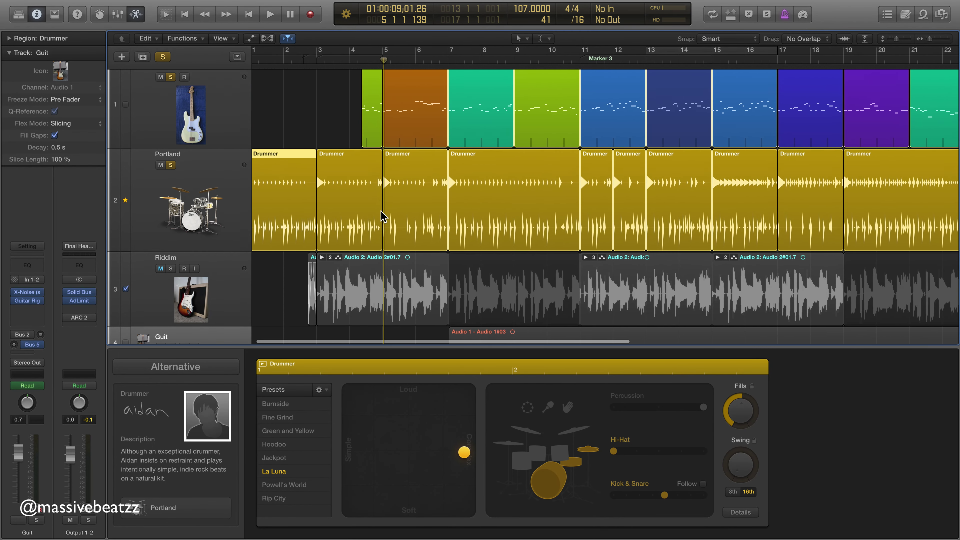
scroll(383, 216, left, 3)
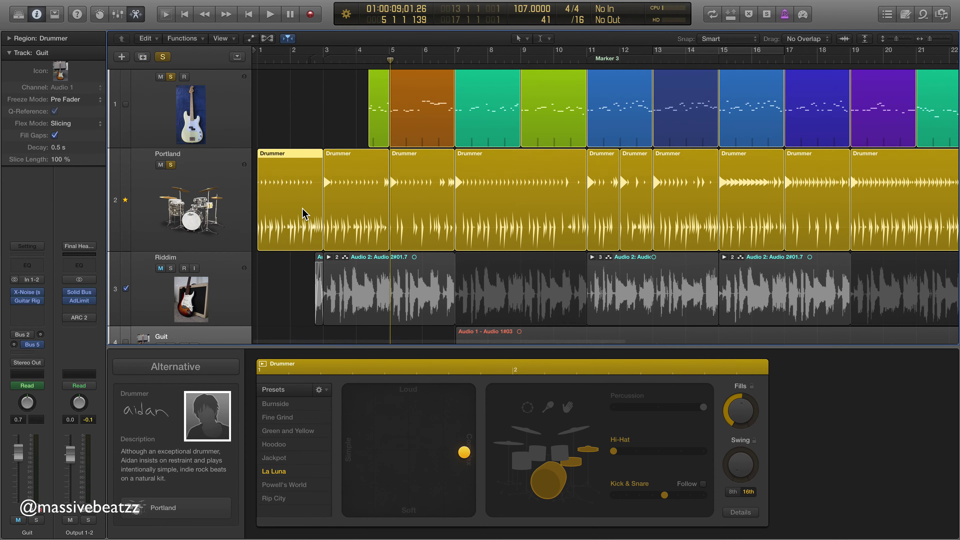
scroll(301, 209, right, 1)
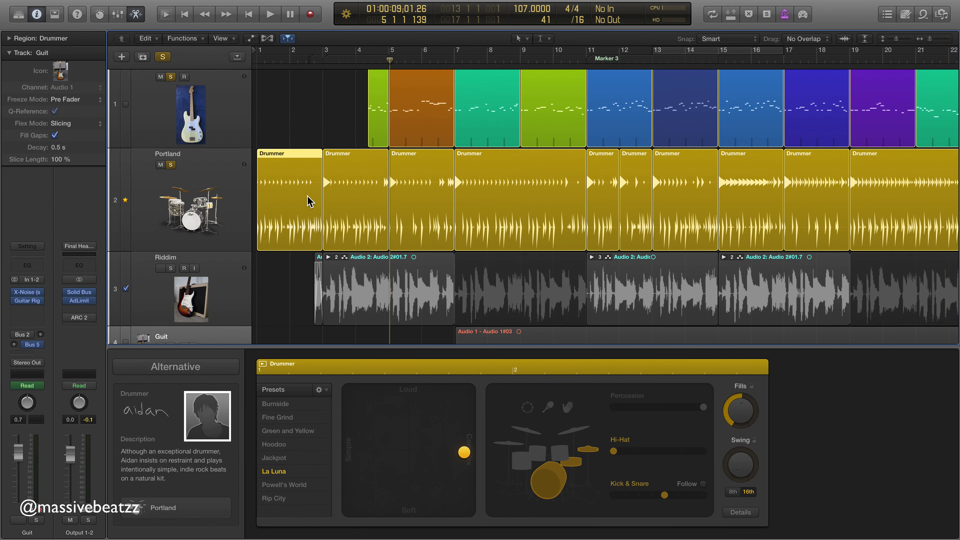
Step: Try copying the bar 1 Drummer region onto the Bass track without its automation data, view its notes, and undo the copy
key(alt)
drag(291, 156, 291, 110)
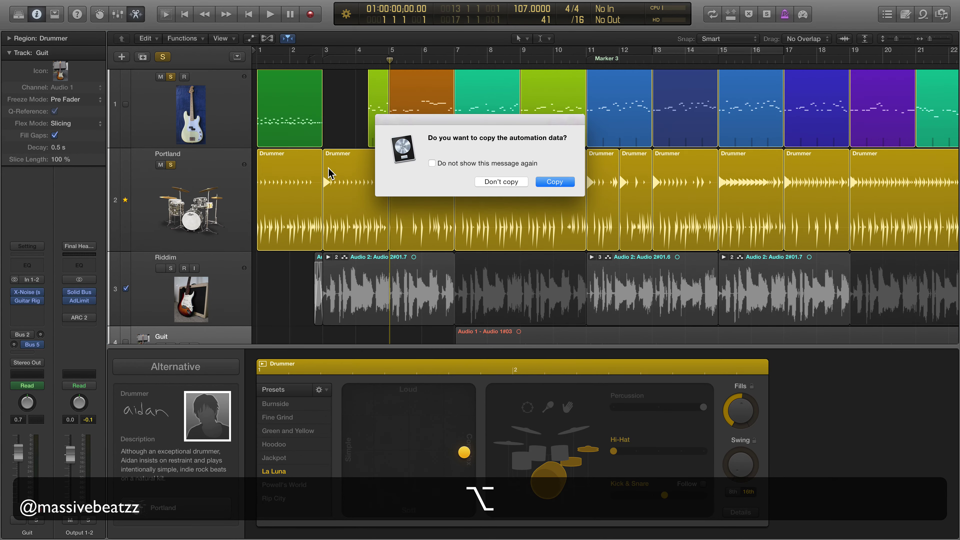
click(500, 183)
double_click(265, 129)
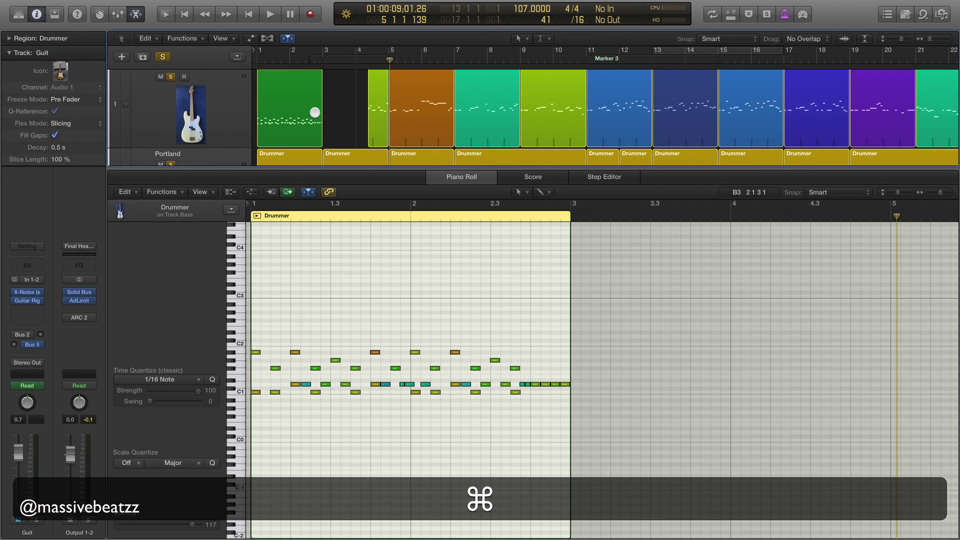
key(super+z)
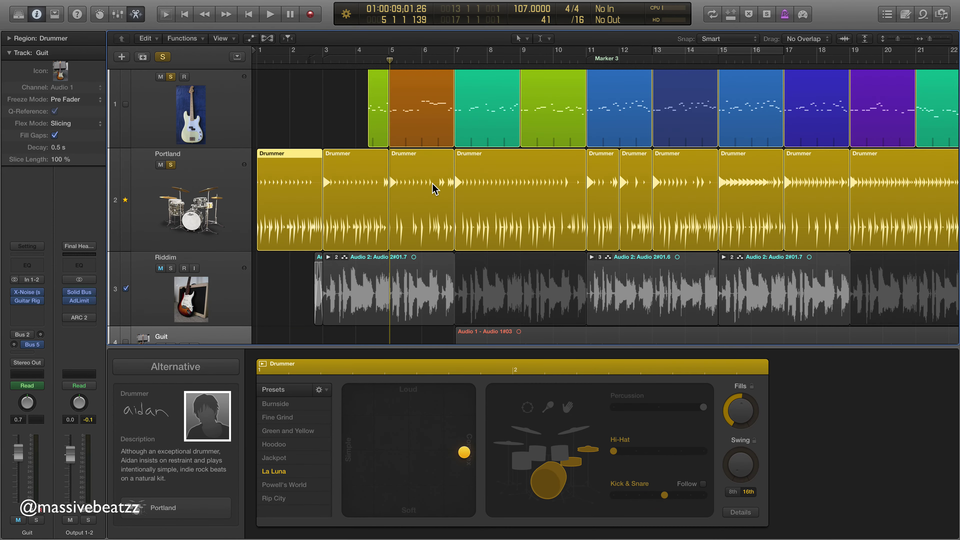
key(ctrl+m)
scroll(590, 271, down, 2)
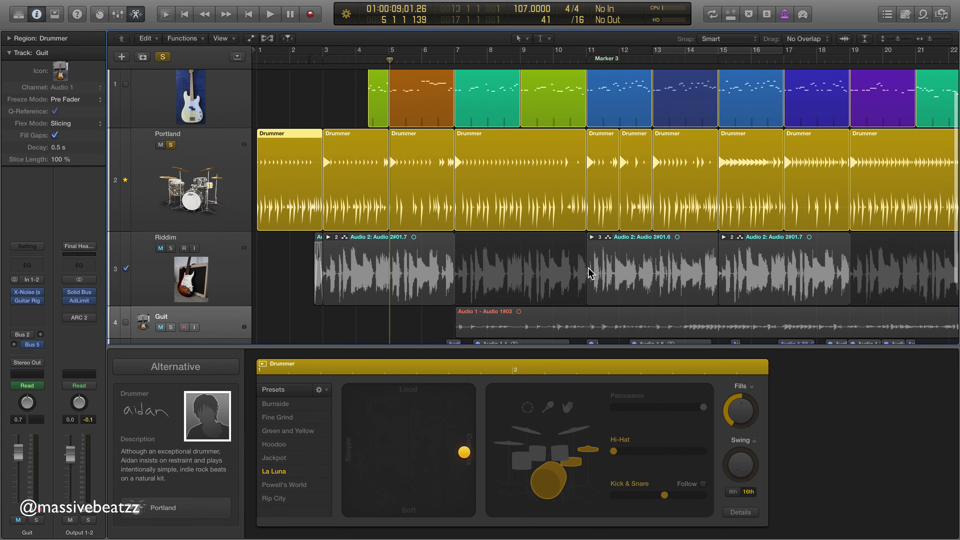
scroll(378, 246, up, 2)
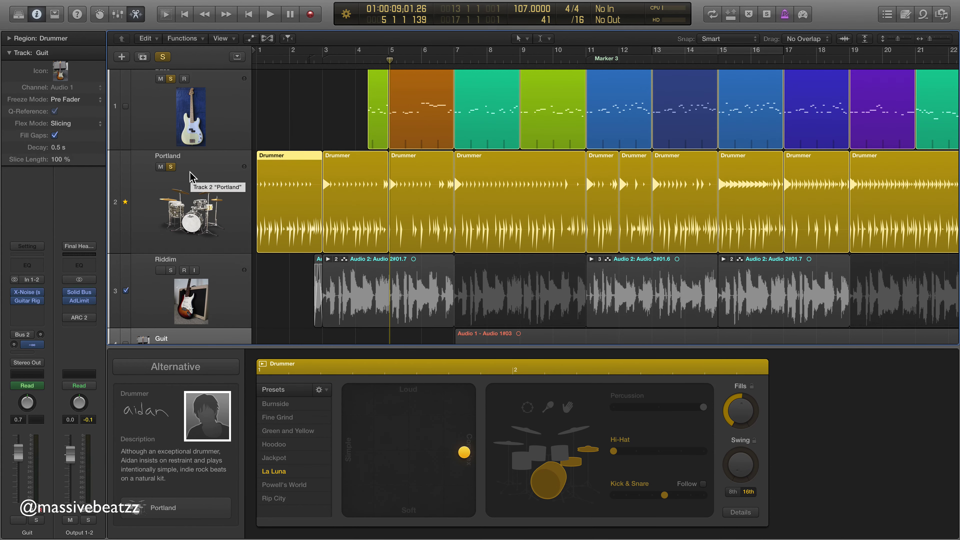
scroll(211, 193, down, 4)
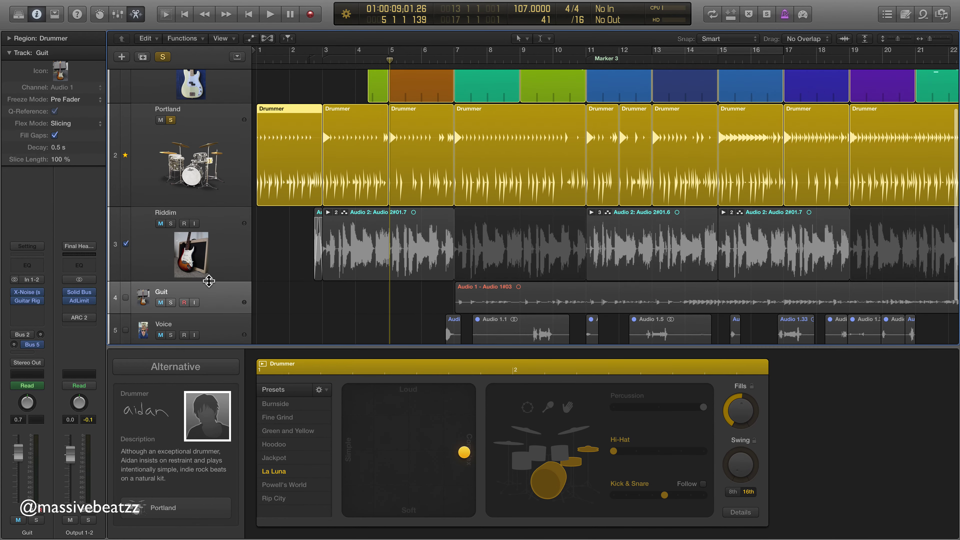
scroll(204, 305, down, 1)
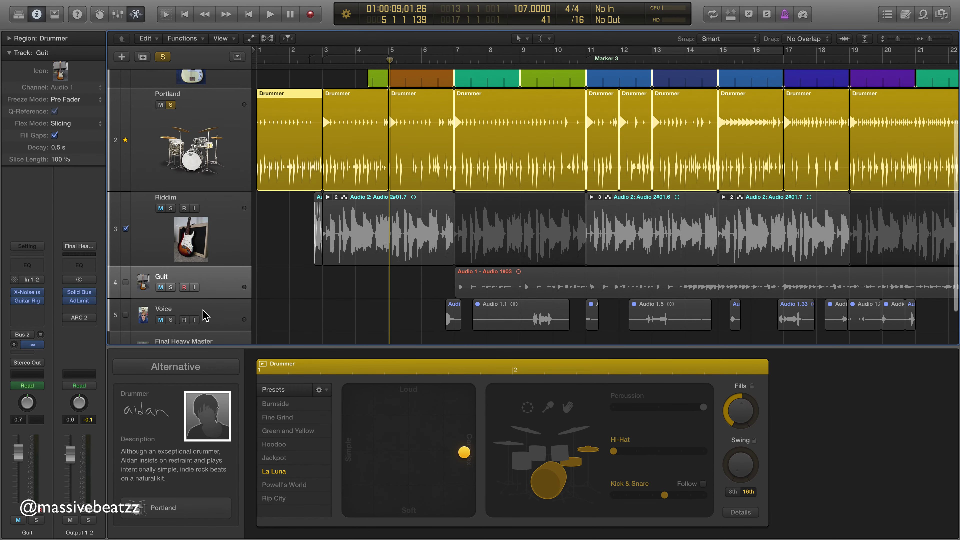
scroll(207, 304, up, 5)
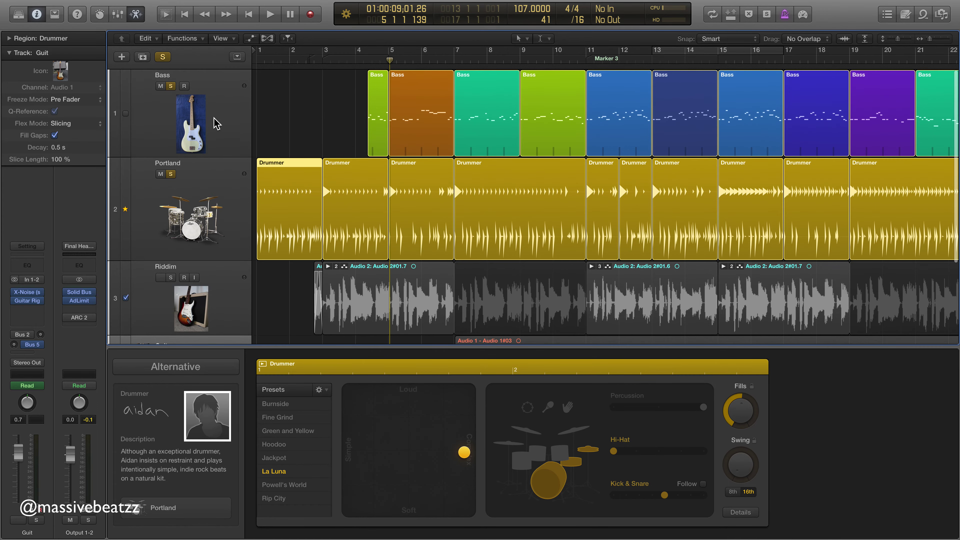
scroll(206, 157, down, 2)
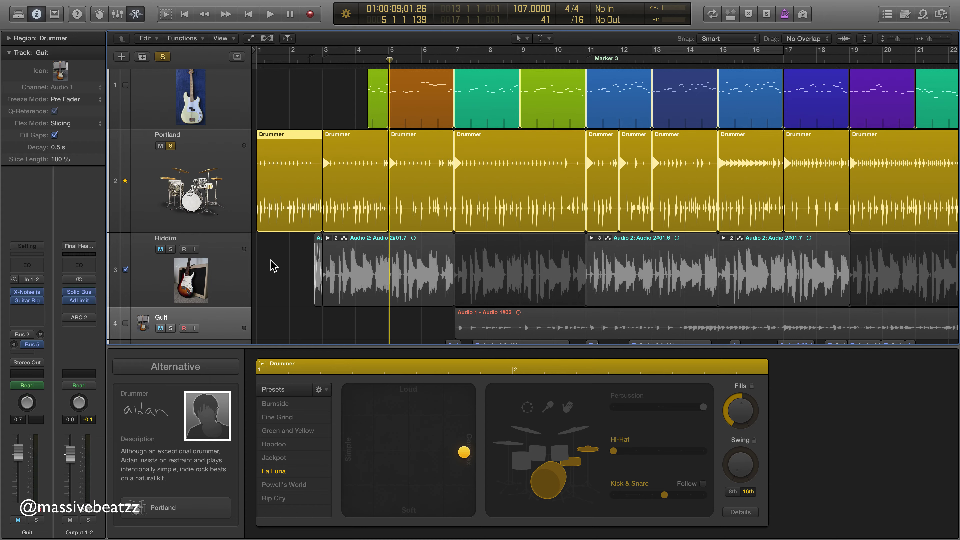
key(ctrl+m)
scroll(262, 263, up, 2)
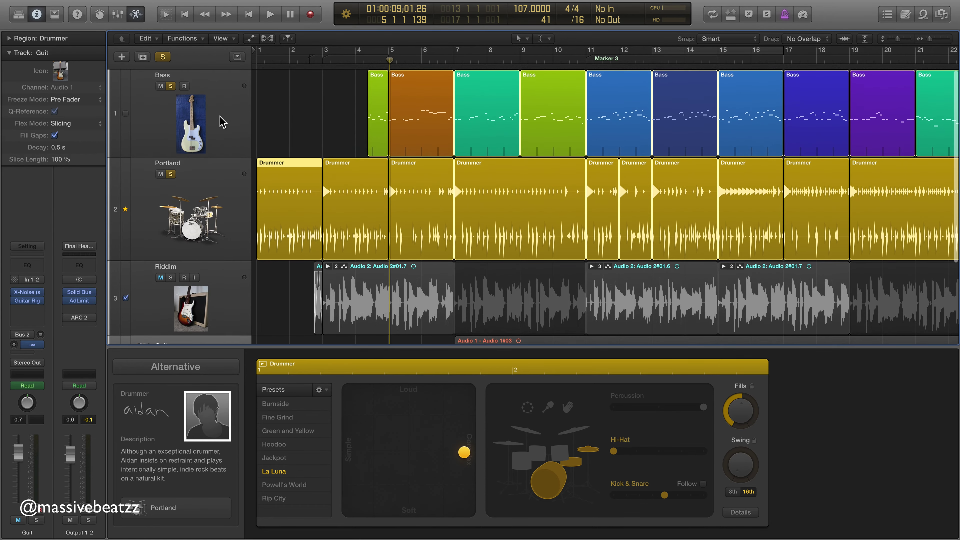
key(ctrl+m)
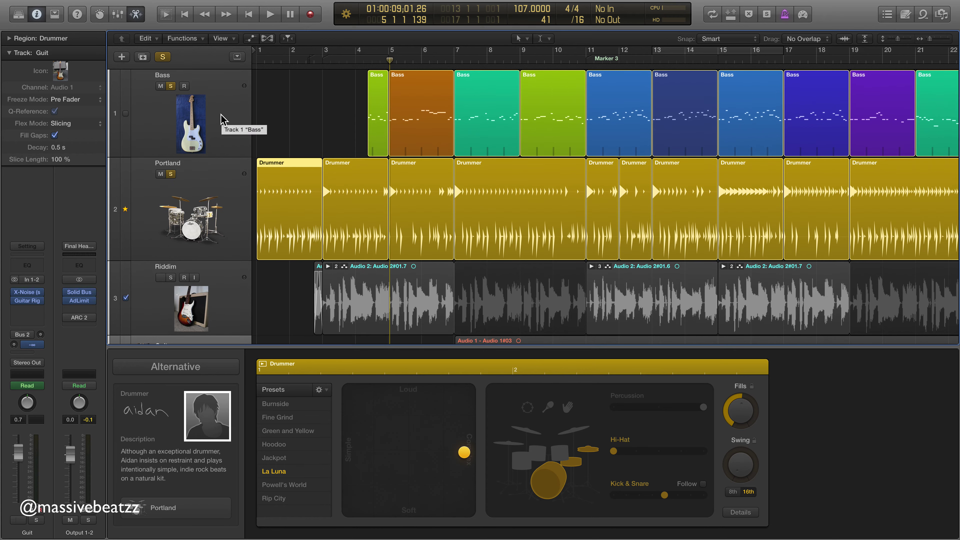
key(ctrl+m)
key(ctrl+m)
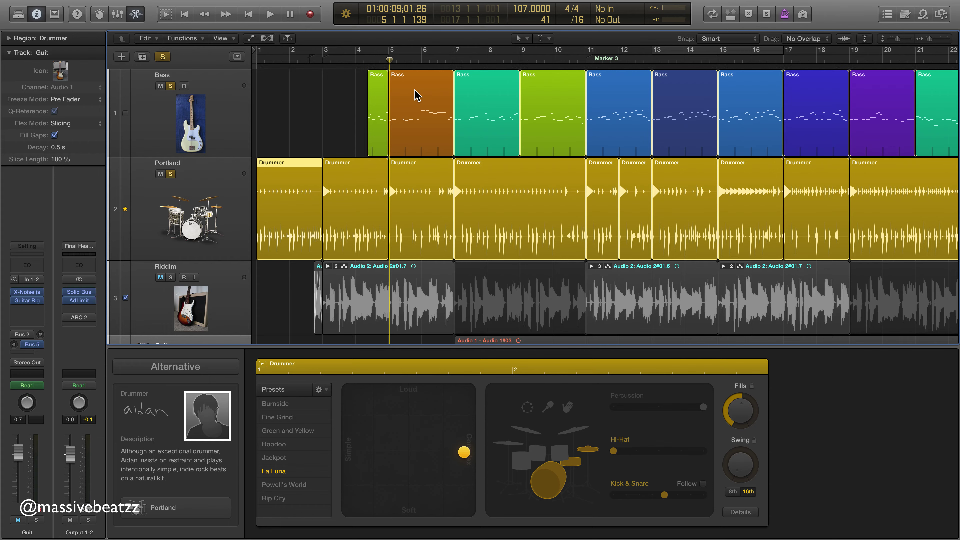
Step: Open the Bass region at bar 7 in the Piano Roll and select its last note
double_click(488, 114)
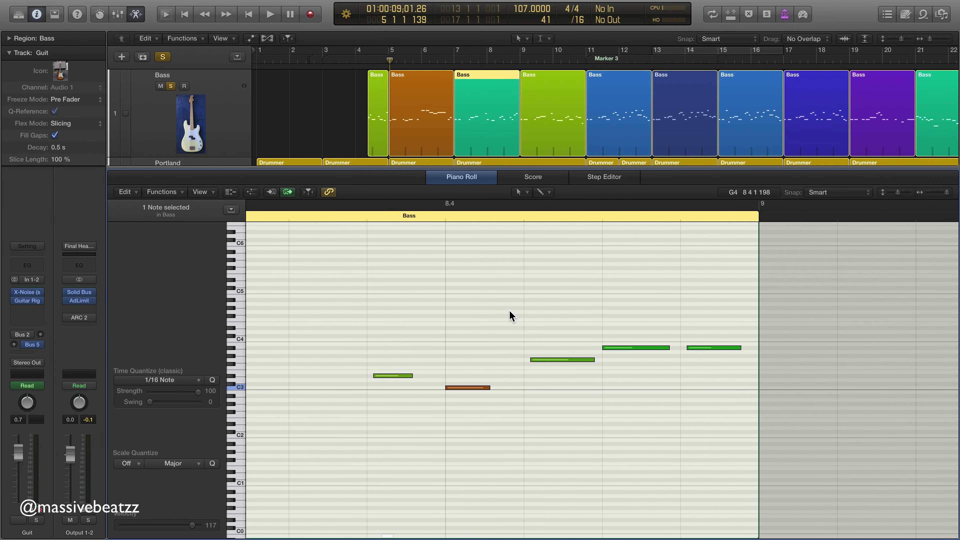
click(592, 325)
drag(591, 326, 607, 365)
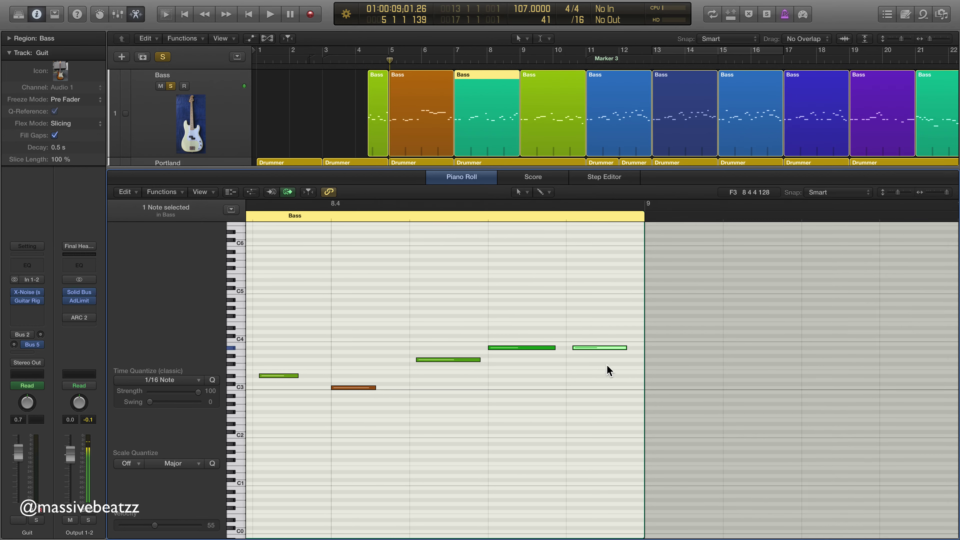
Step: Try quantizing the selected bass note to 1/16 Swing B and 1/16 Swing A, and undo the last quantize
click(197, 380)
scroll(166, 487, down, 4)
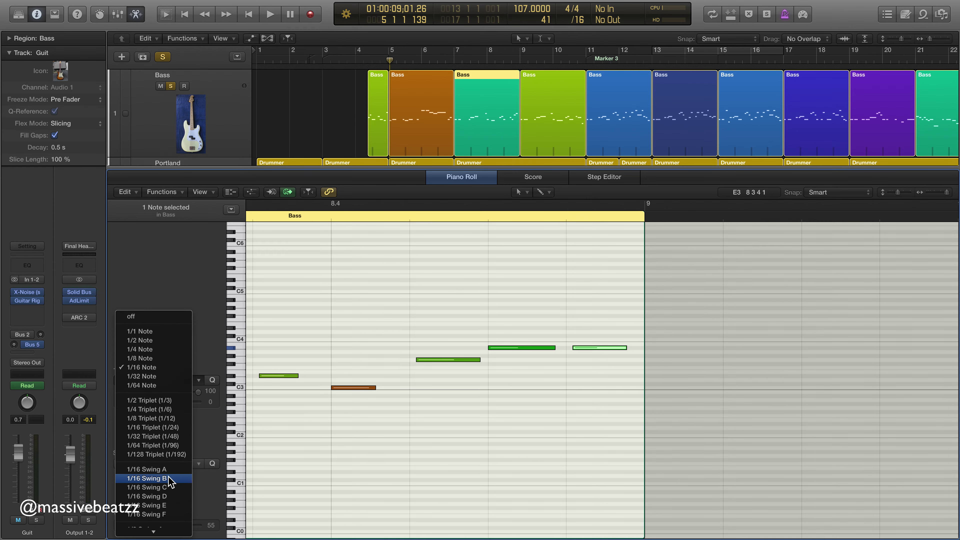
click(168, 478)
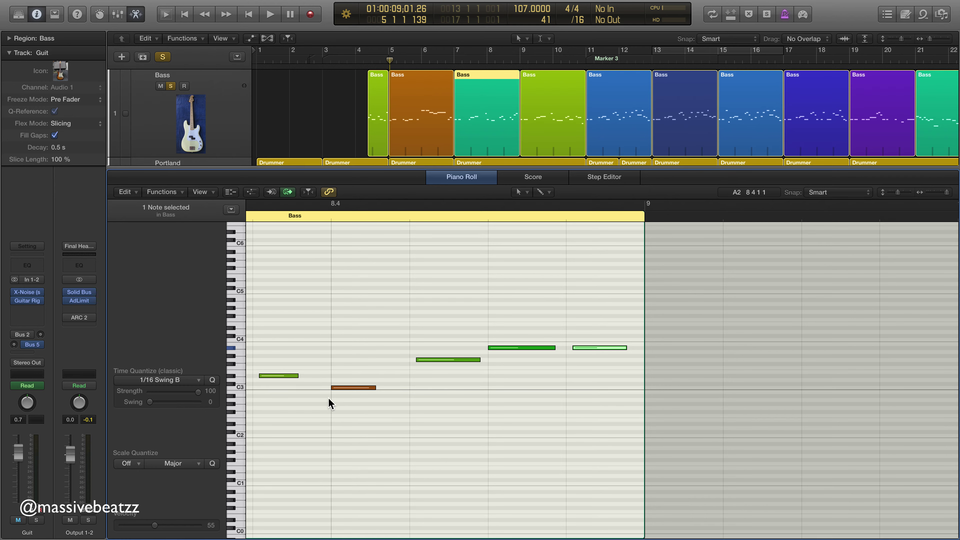
click(199, 381)
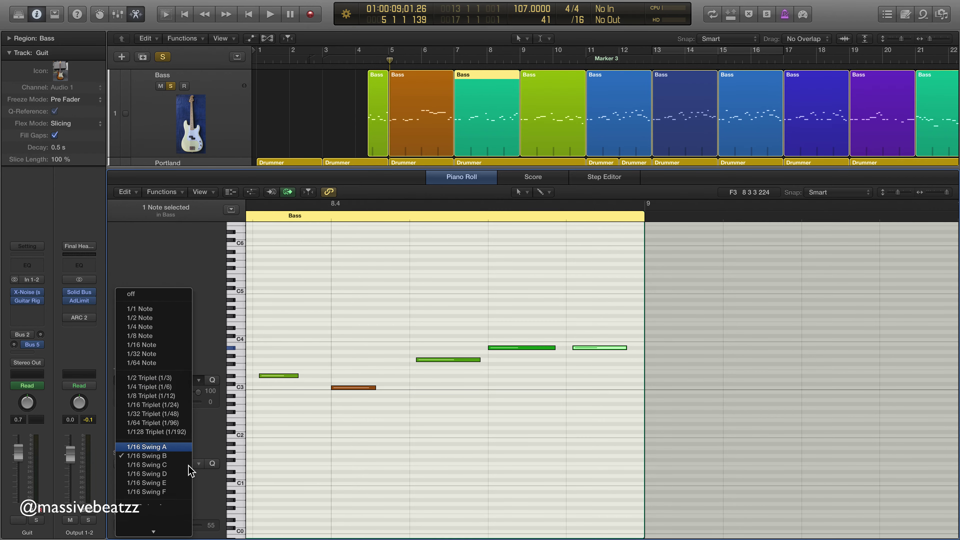
click(162, 350)
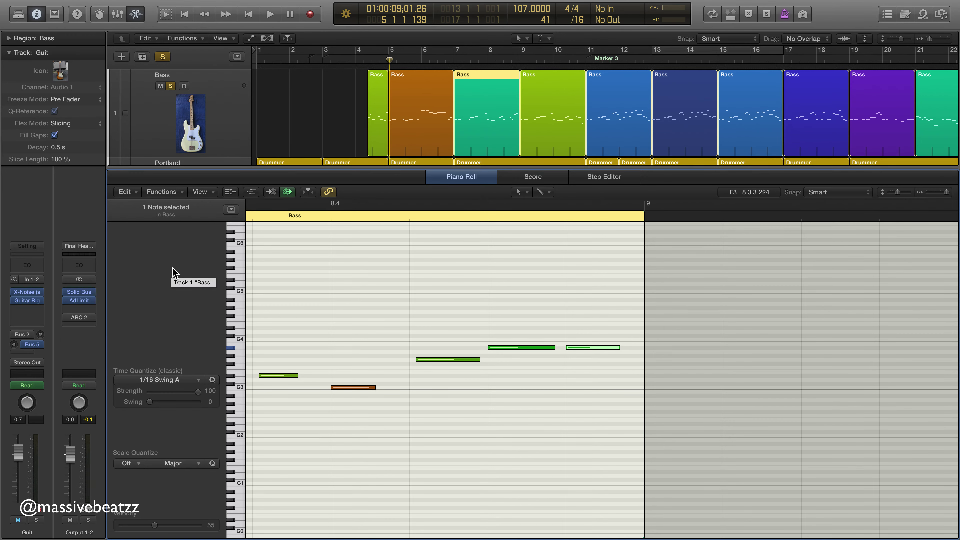
key(super+z)
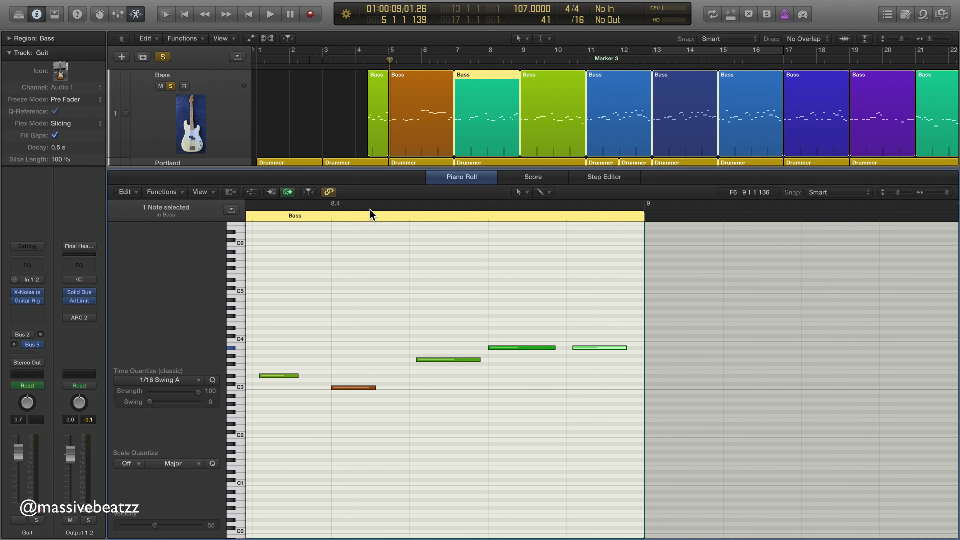
Step: Close the editor and examine how the bass notes, drum hits and guitar waveforms line up around bar 7
click(133, 15)
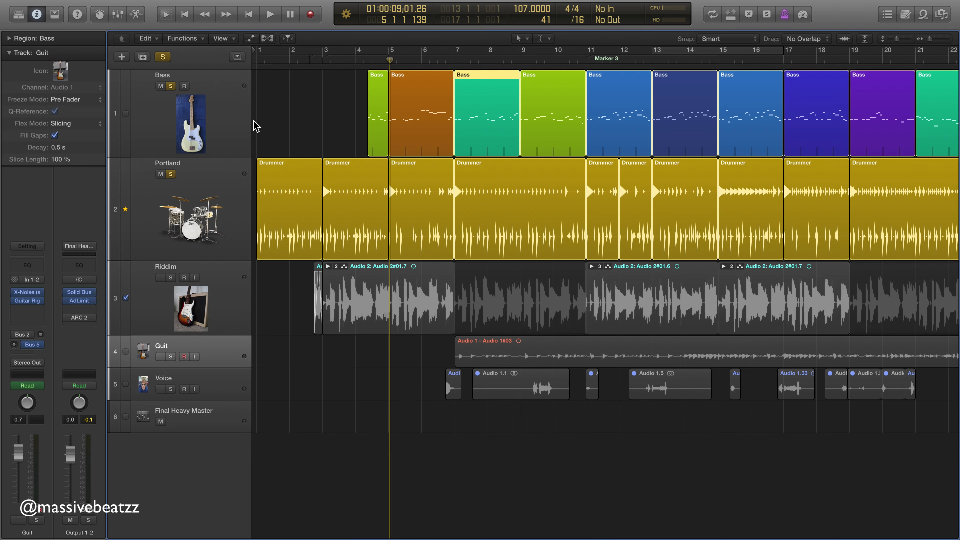
key(super+Right)
key(super+Right)
key(super+Right)
key(super+Right)
key(super+Right)
key(super+Right)
key(super+Right)
key(super+Right)
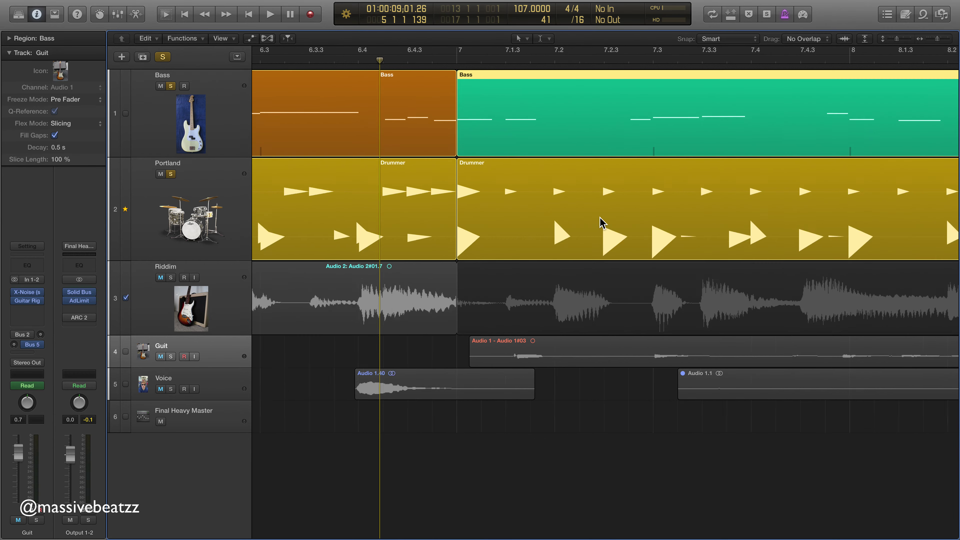
key(super+Left)
key(super+Left)
key(super+Left)
key(super+Left)
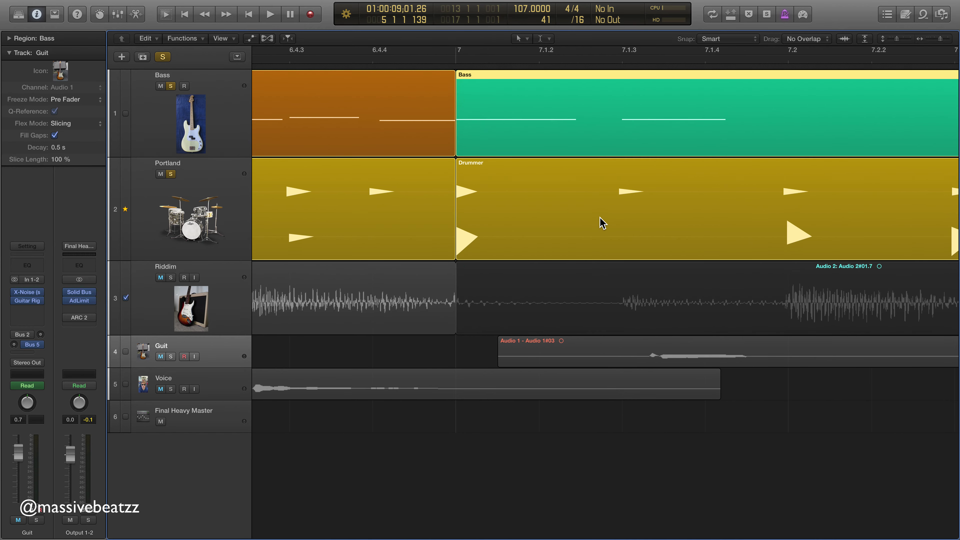
scroll(601, 223, right, 10)
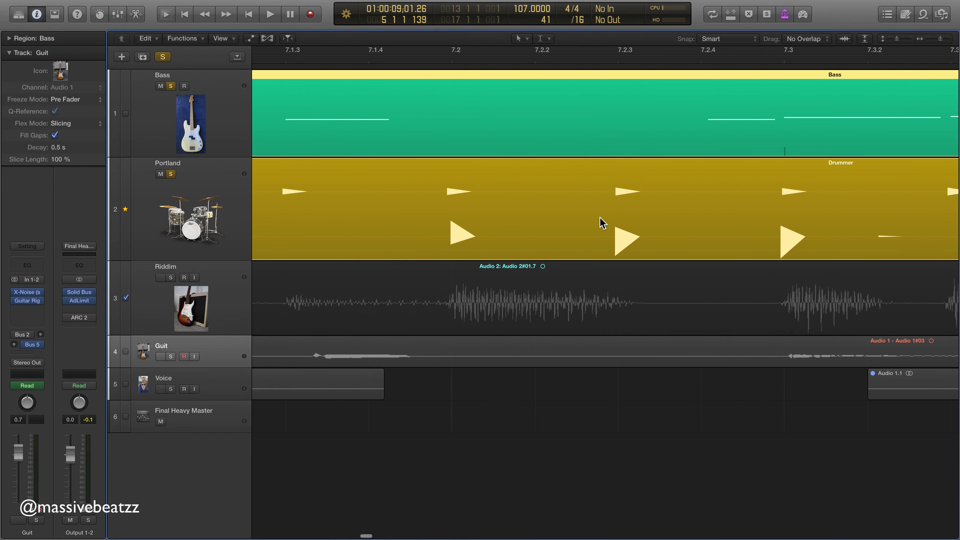
Step: Examine how bass notes, drum hits and the Riddim waveform line up from bar 7.2 to bar 9, marking 8.4.4 with the playhead
scroll(601, 223, right, 10)
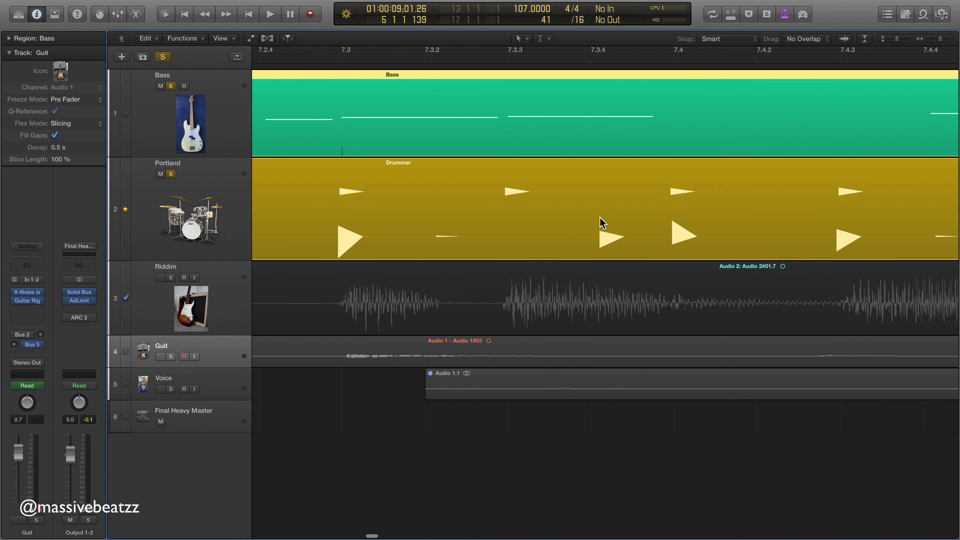
scroll(603, 223, right, 10)
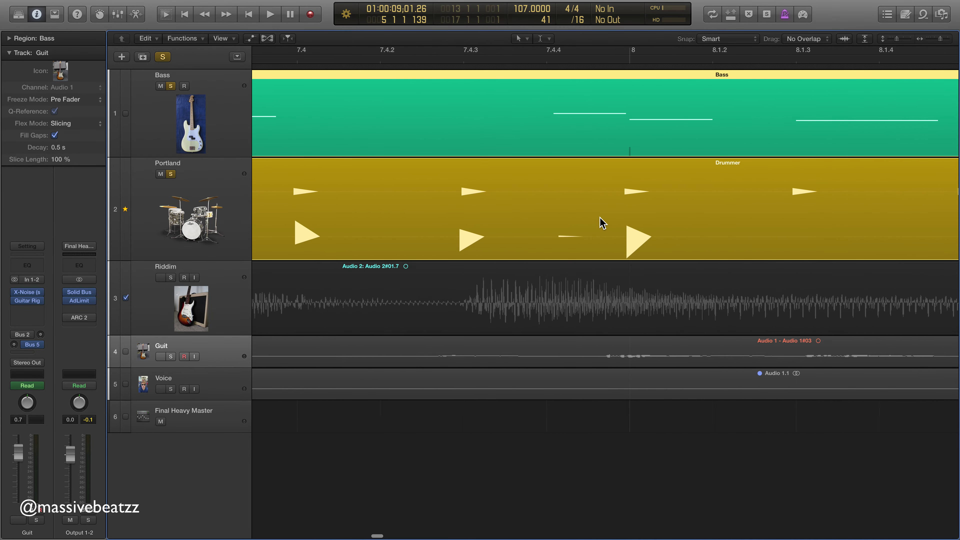
scroll(603, 223, right, 10)
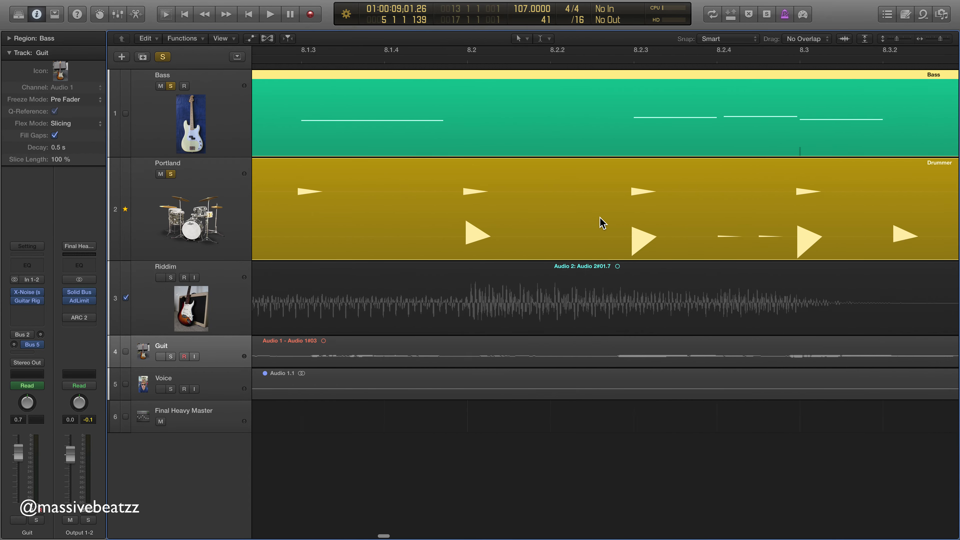
scroll(602, 223, right, 10)
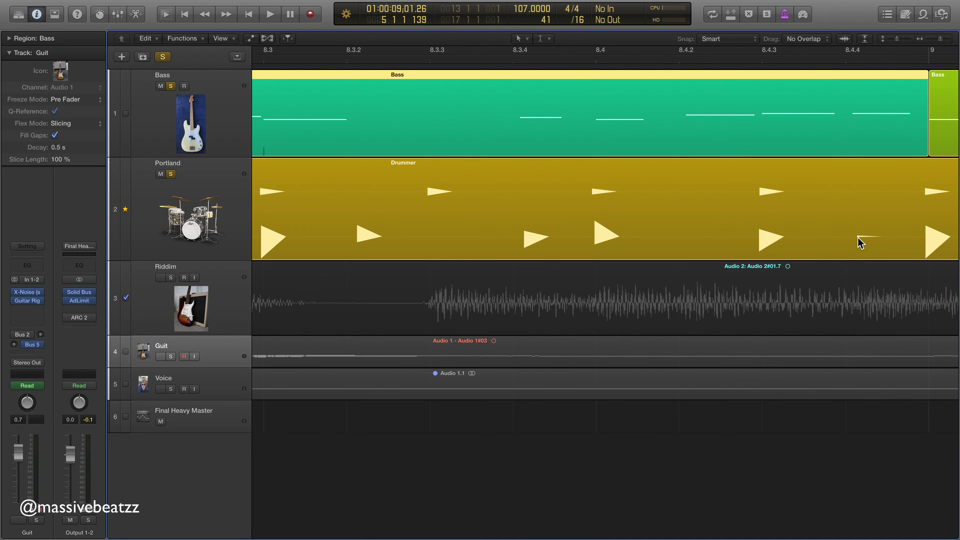
click(856, 60)
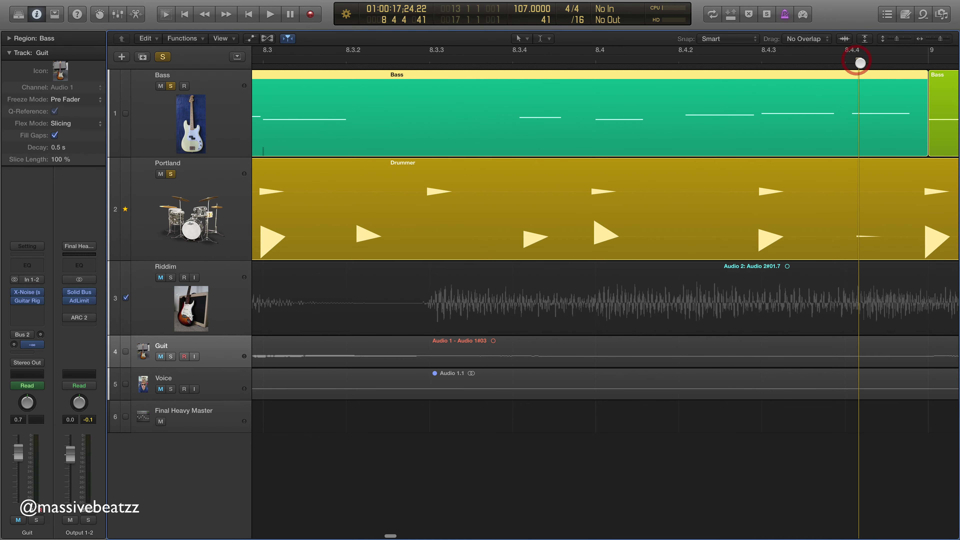
drag(856, 61, 854, 61)
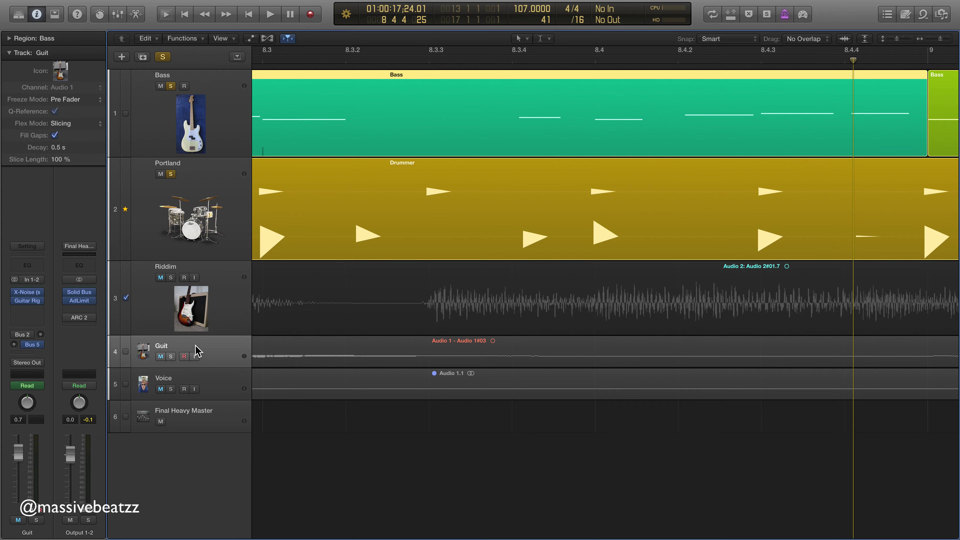
Step: Select the Riddim track, show track automation, reduce the track heights, and zoom out to inspect Riddim's volume automation over the opening bars
click(223, 327)
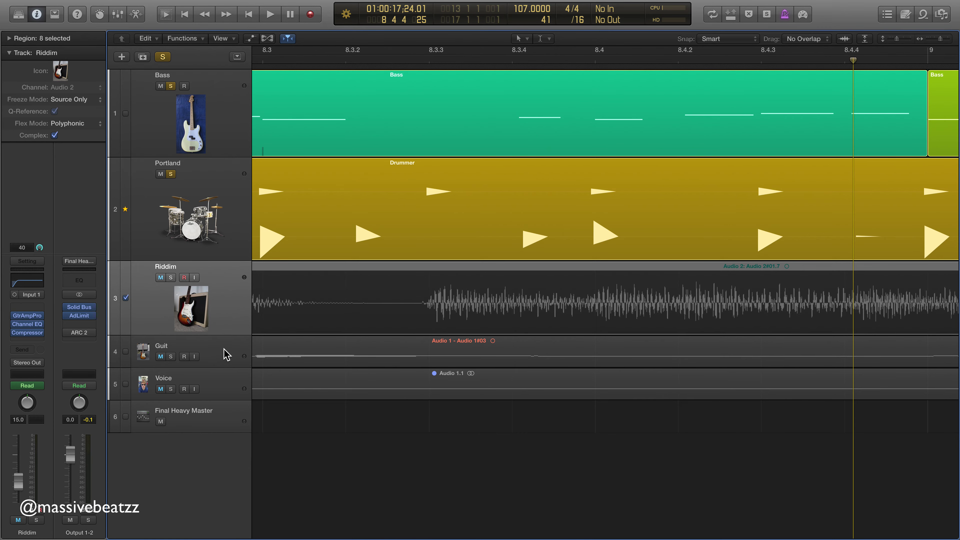
key(a)
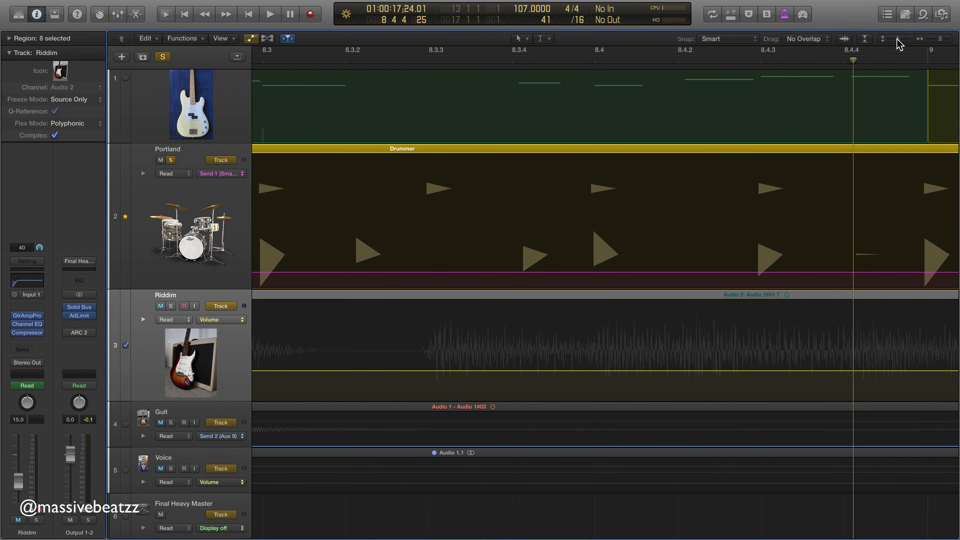
drag(900, 44, 897, 43)
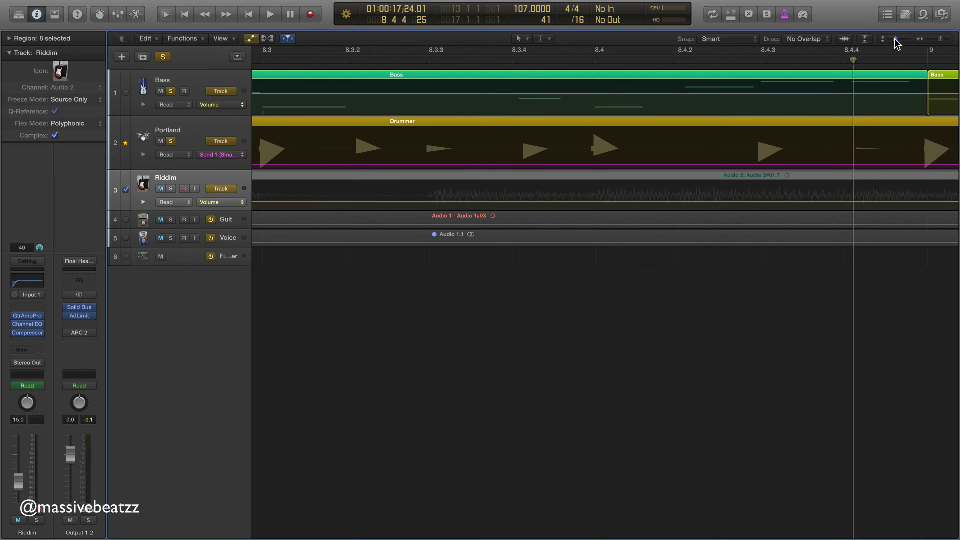
key(z)
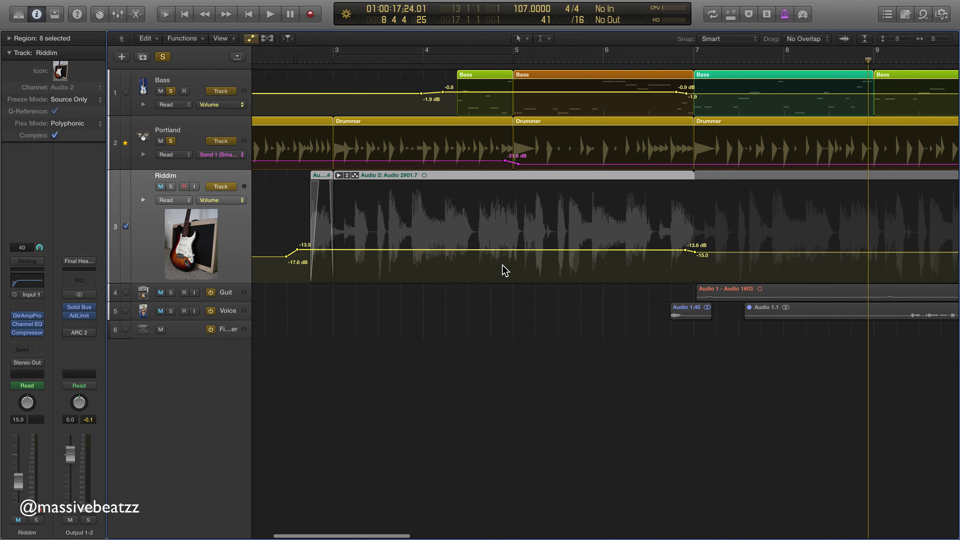
scroll(506, 270, left, 5)
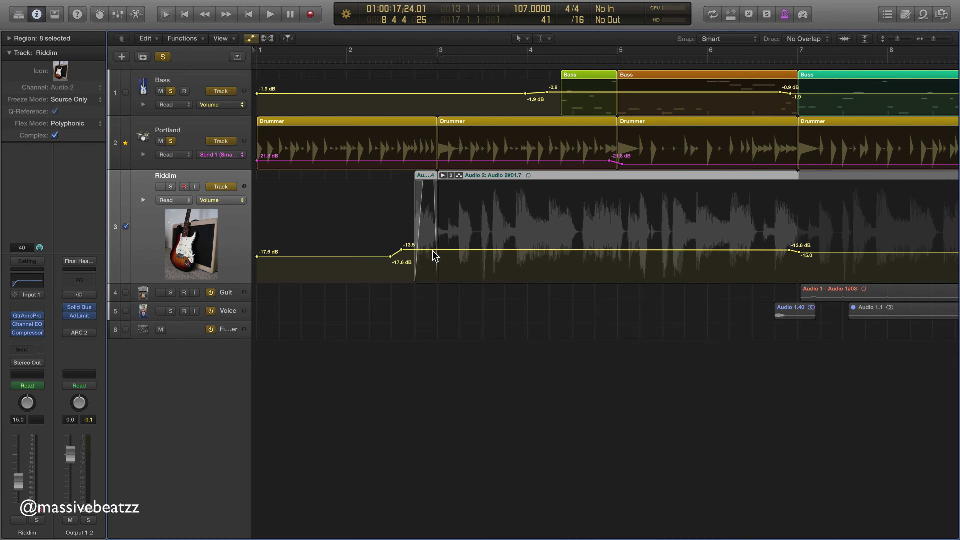
scroll(451, 254, right, 3)
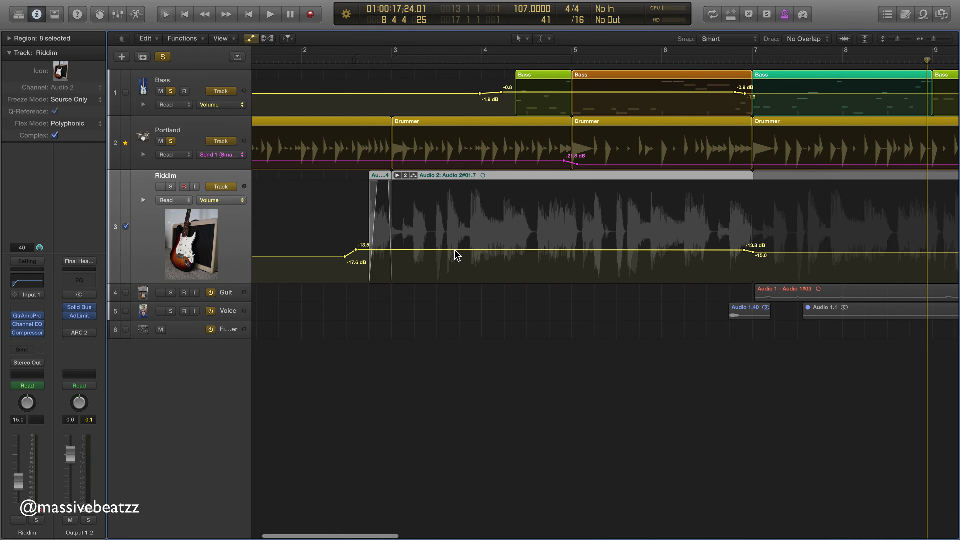
scroll(633, 260, right, 6)
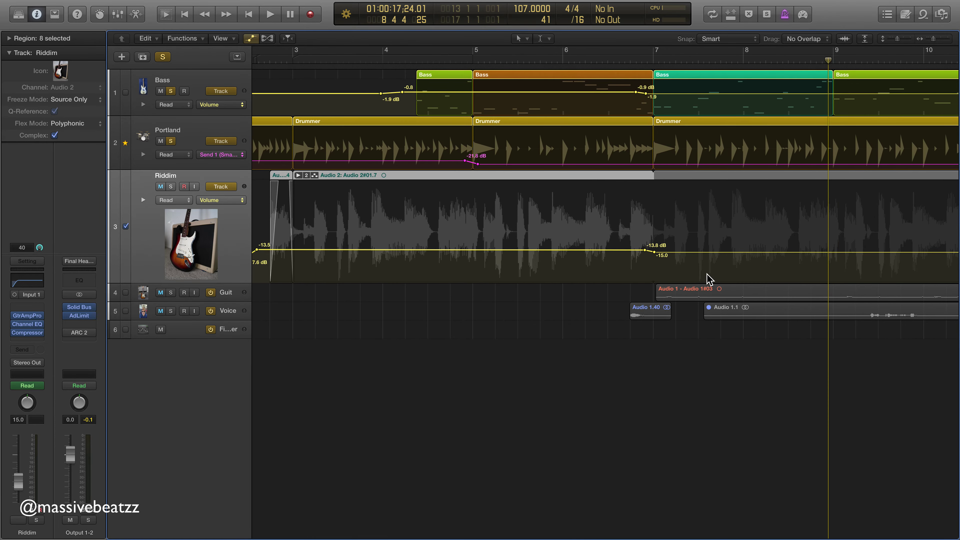
Step: Enlarge the Guit track, solo it, and look through its audio region and send automation from bar 7 to about bar 29
click(235, 296)
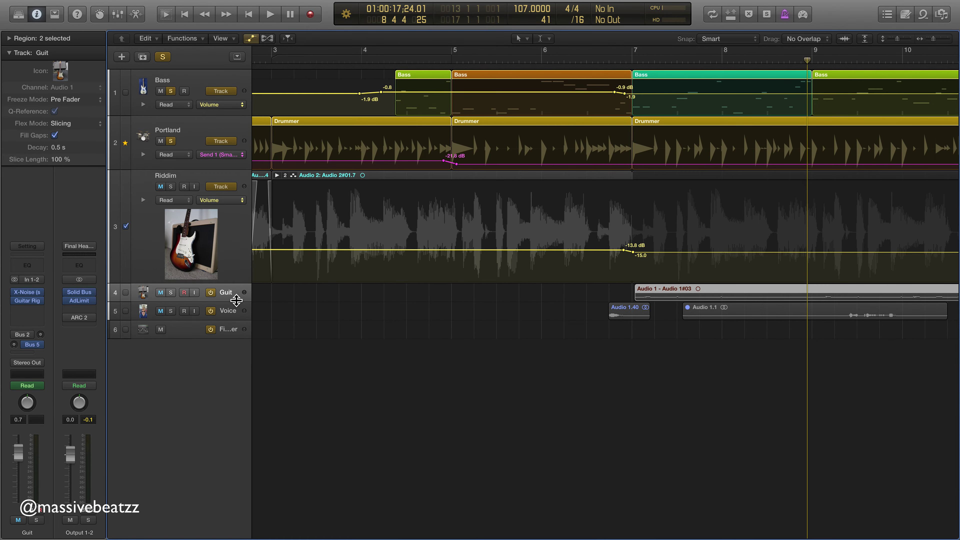
drag(235, 301, 235, 371)
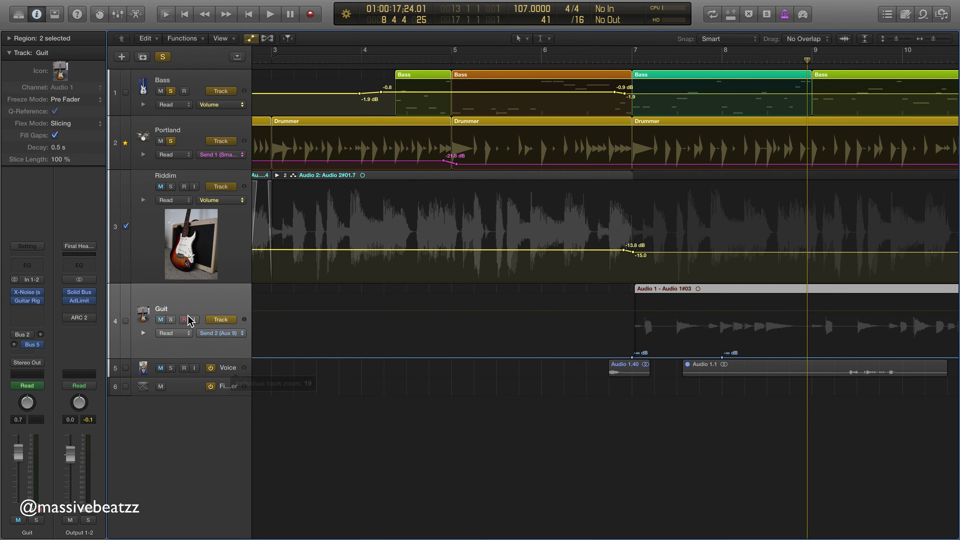
click(171, 320)
scroll(649, 324, right, 20)
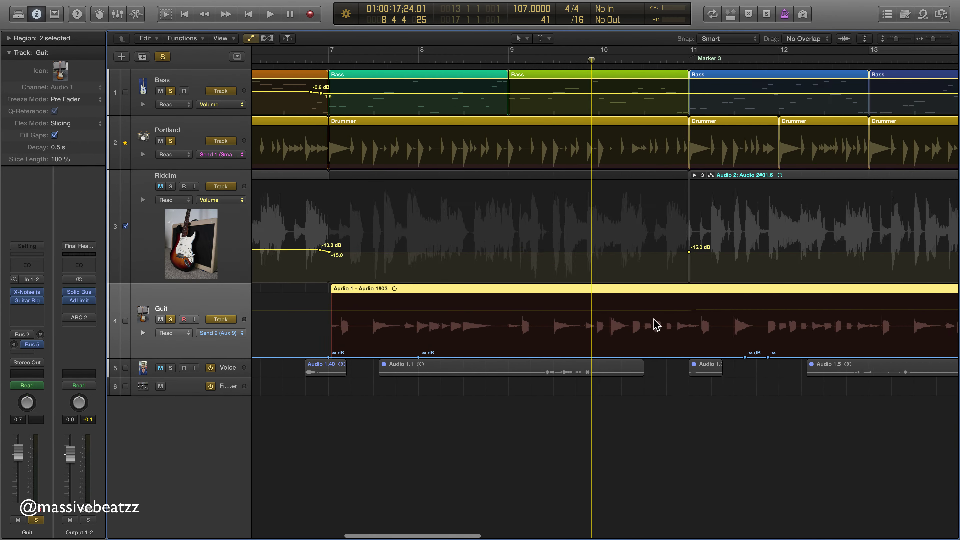
scroll(658, 325, right, 20)
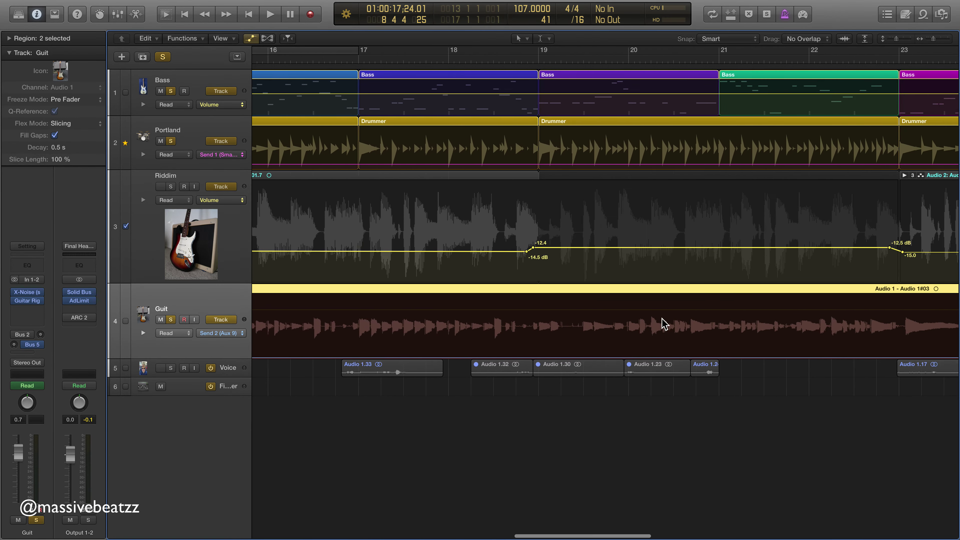
scroll(667, 322, right, 15)
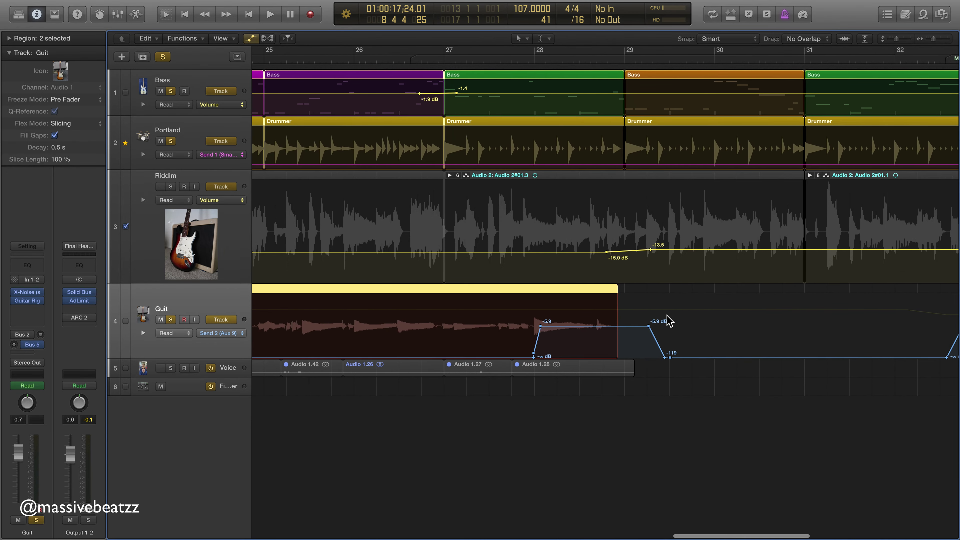
scroll(671, 323, left, 5)
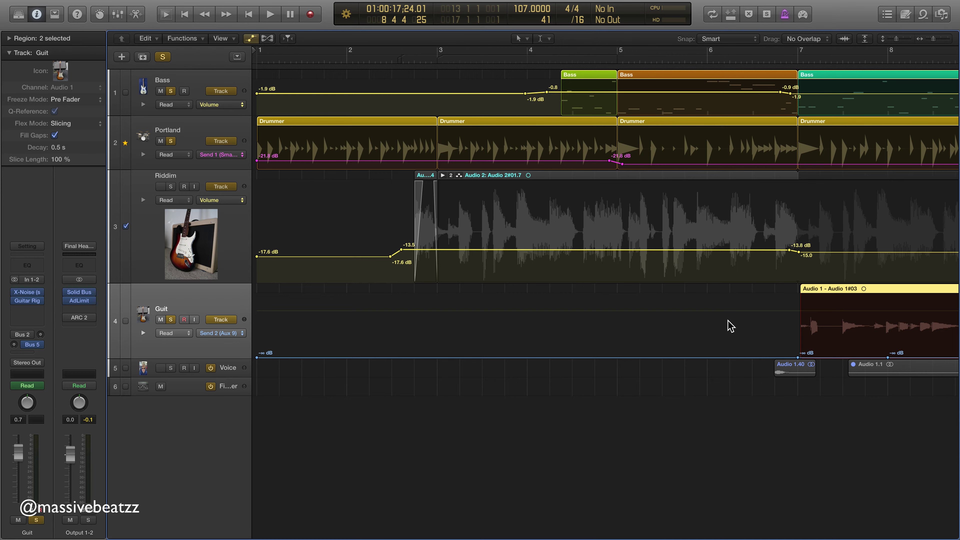
Step: Open the Mixer, enlarge it to show the full channel strips, and play the unsoloed mix from bar 2 to about bar 9
click(118, 15)
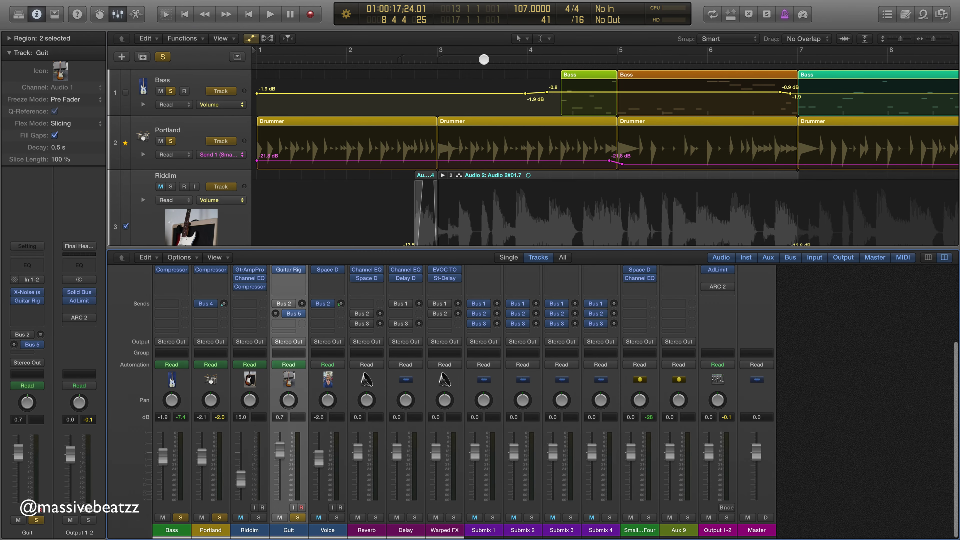
click(479, 61)
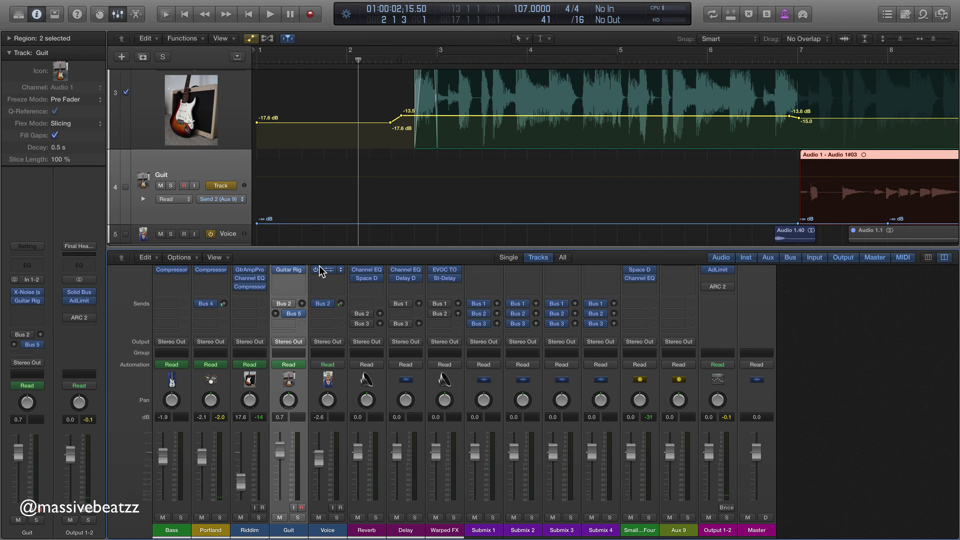
drag(330, 247, 335, 121)
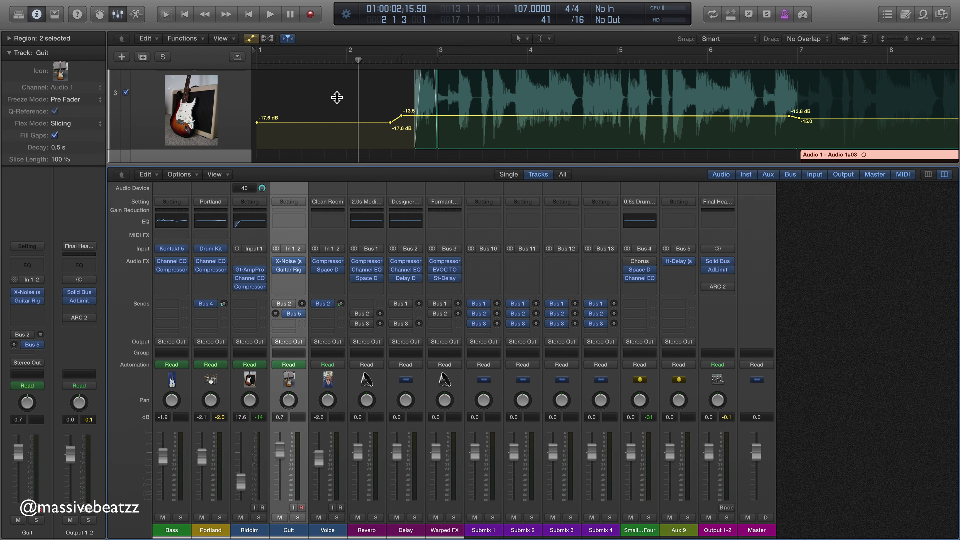
key(space)
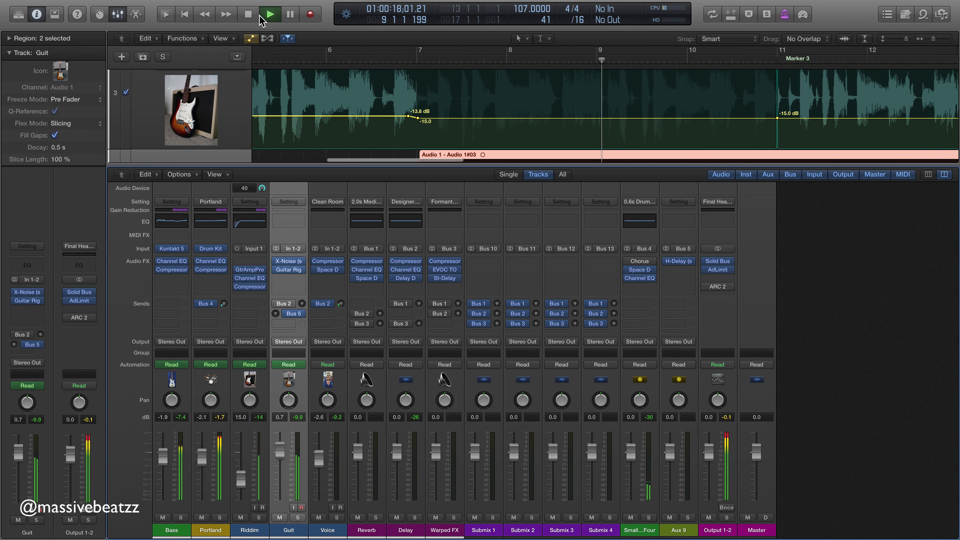
click(250, 14)
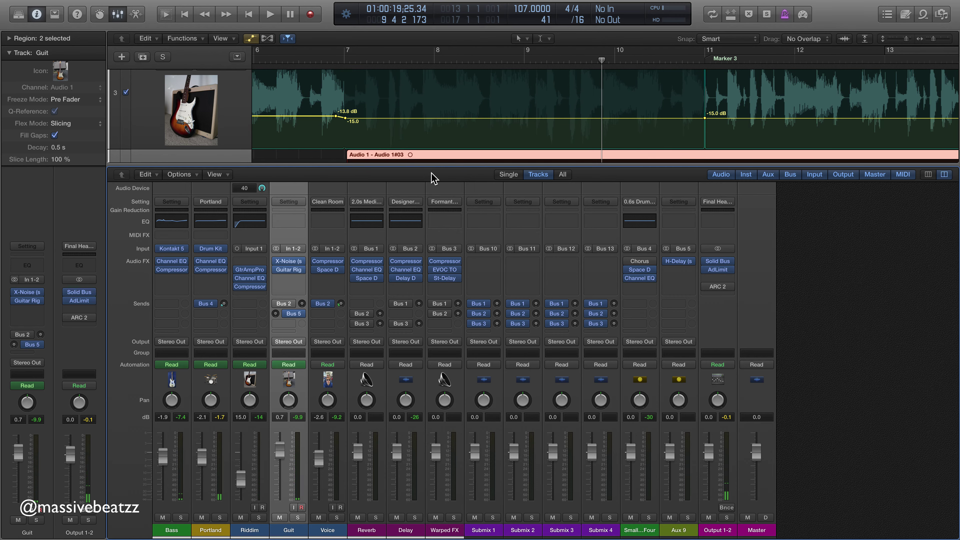
Step: Inspect the Bass channel's Channel EQ and close it, and open the Bass Compressor at 100% view size
click(173, 262)
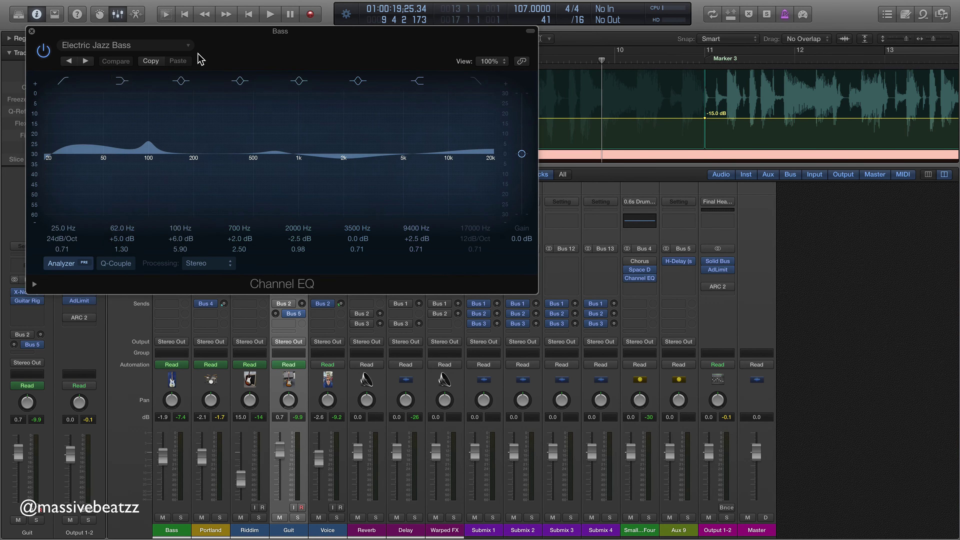
click(31, 31)
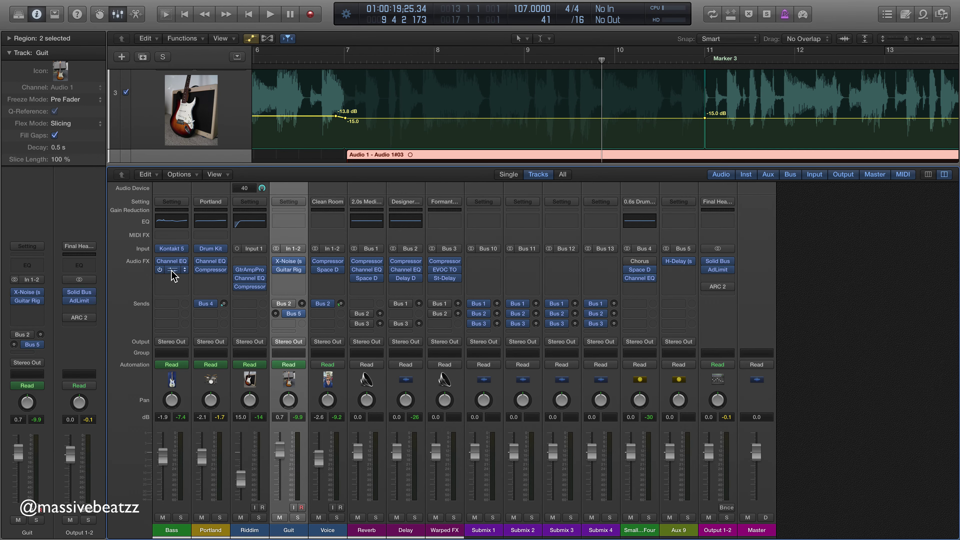
click(172, 270)
drag(181, 35, 652, 151)
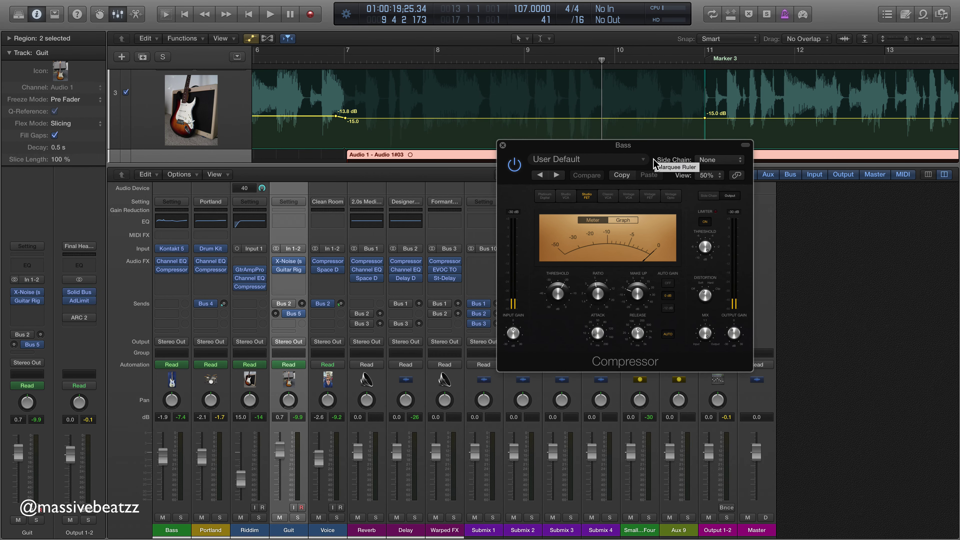
click(723, 184)
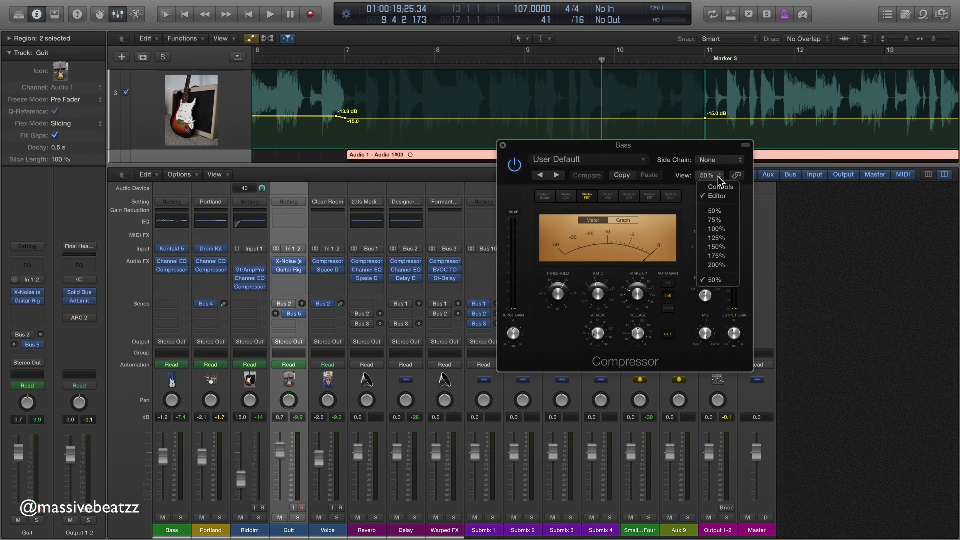
click(721, 229)
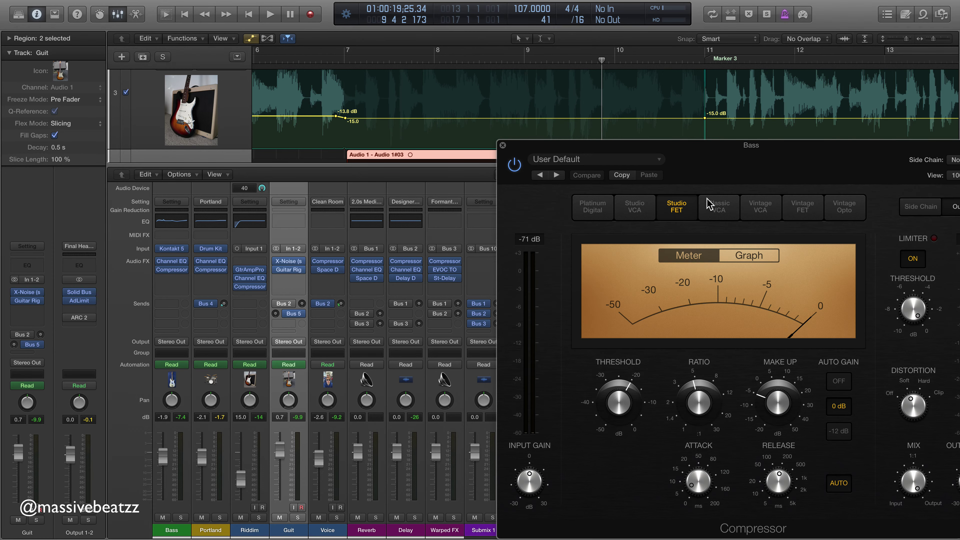
Step: Solo the Bass track, play it from midway through bar 6, and switch the Compressor's display to Graph to watch its gain reduction
scroll(143, 111, up, 5)
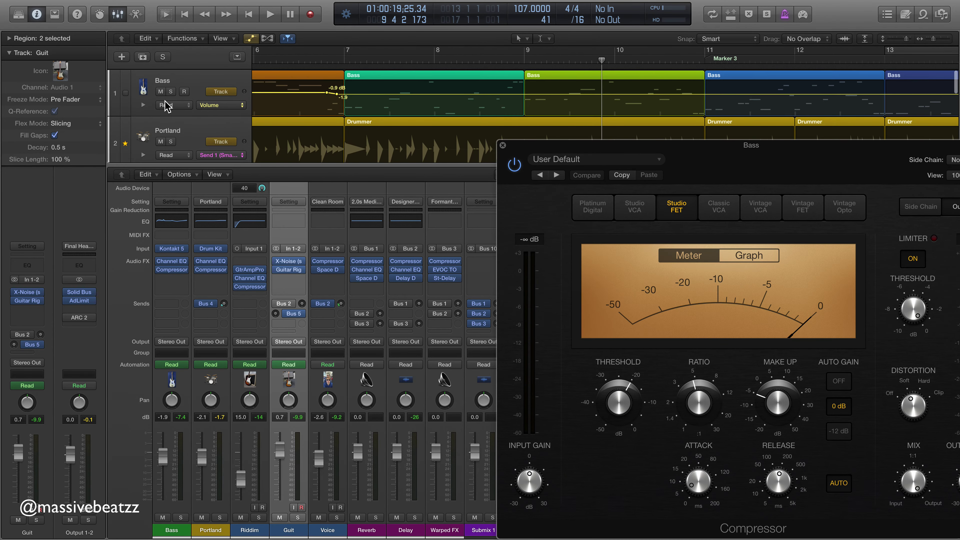
click(170, 91)
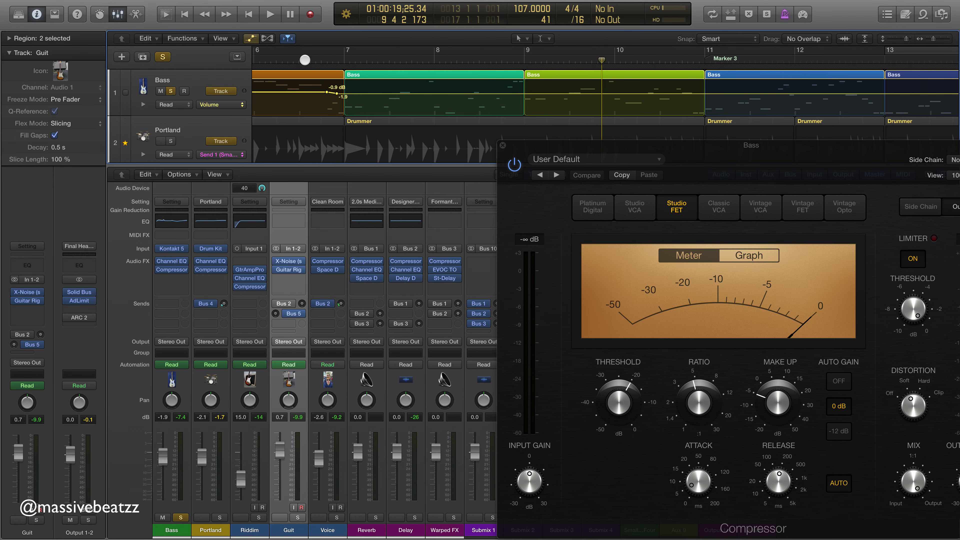
click(301, 58)
key(space)
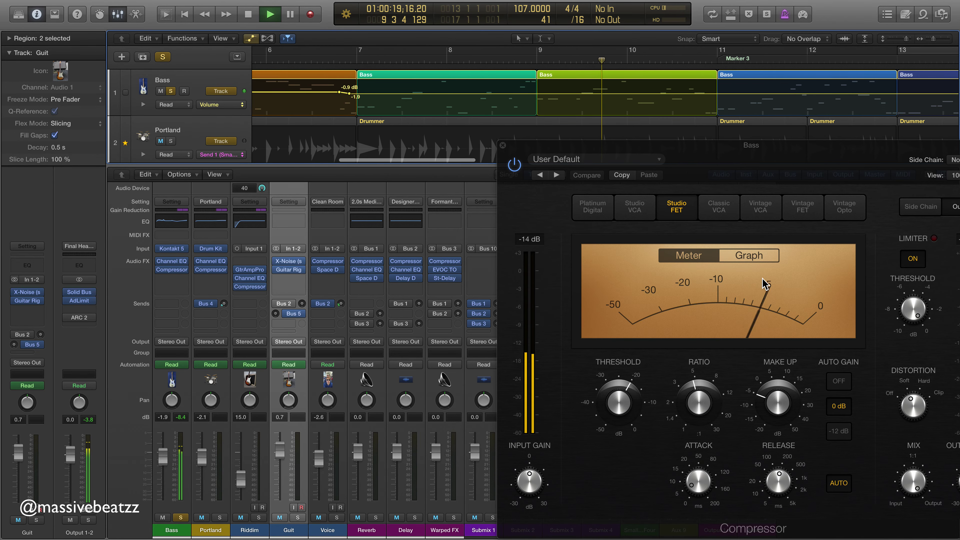
click(748, 255)
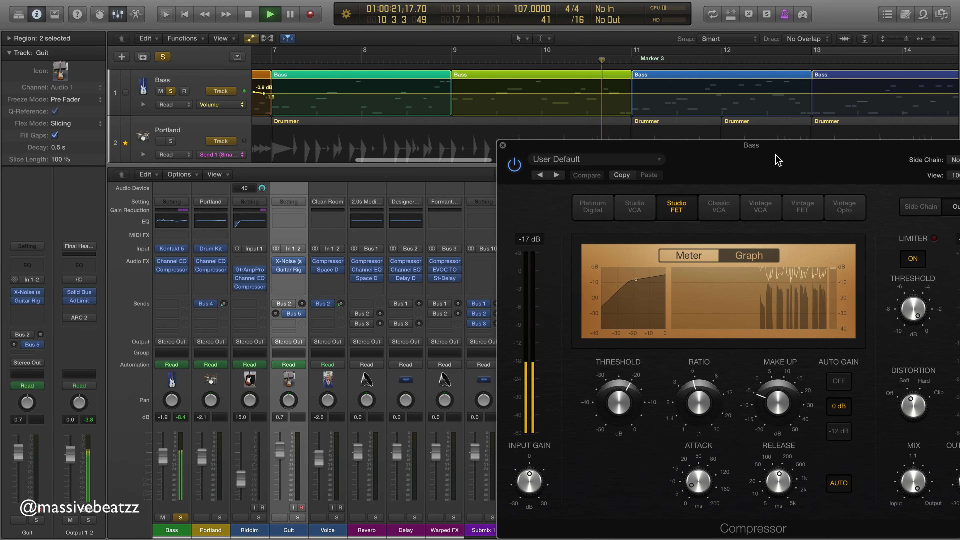
drag(777, 157, 652, 101)
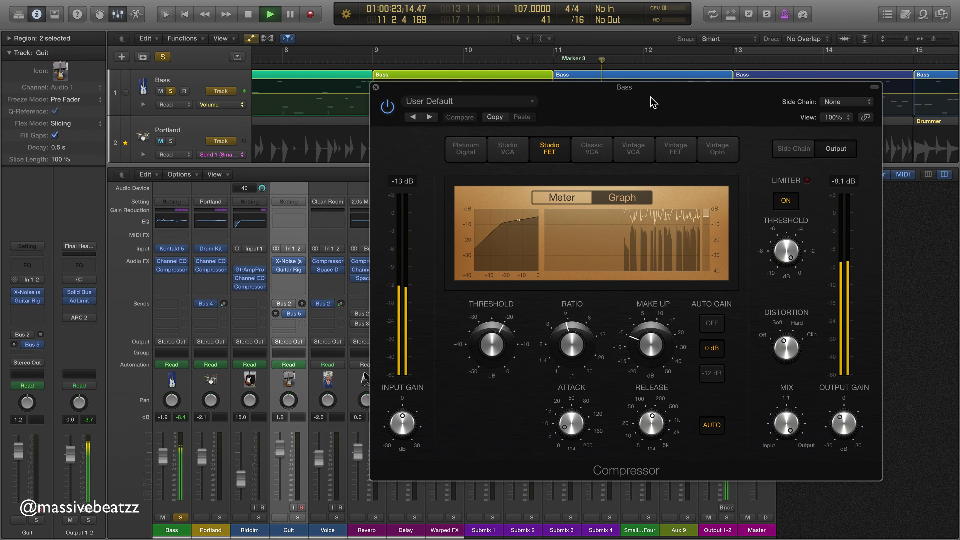
key(space)
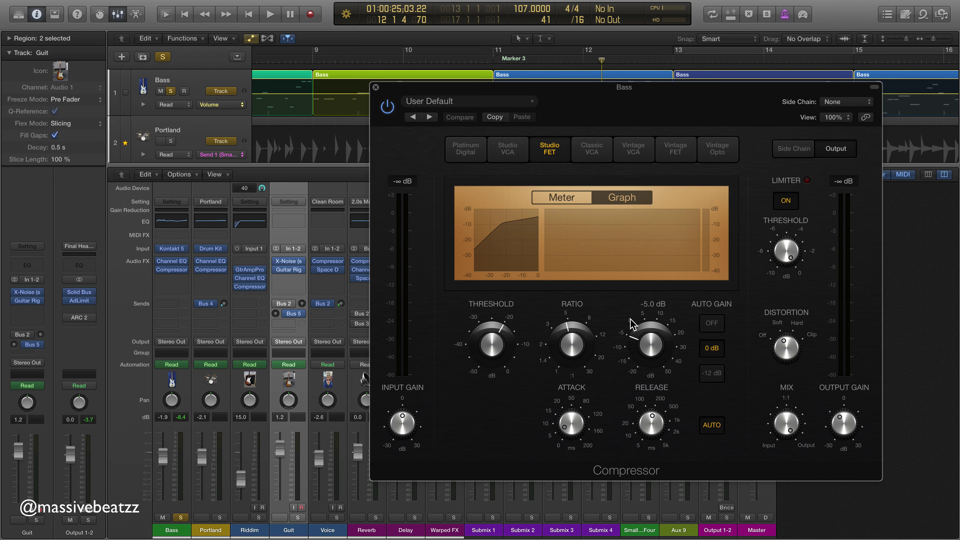
Step: Switch the Bass Compressor's display back to Meter and play the soloed Bass in short passages to about bar 15
click(563, 197)
key(space)
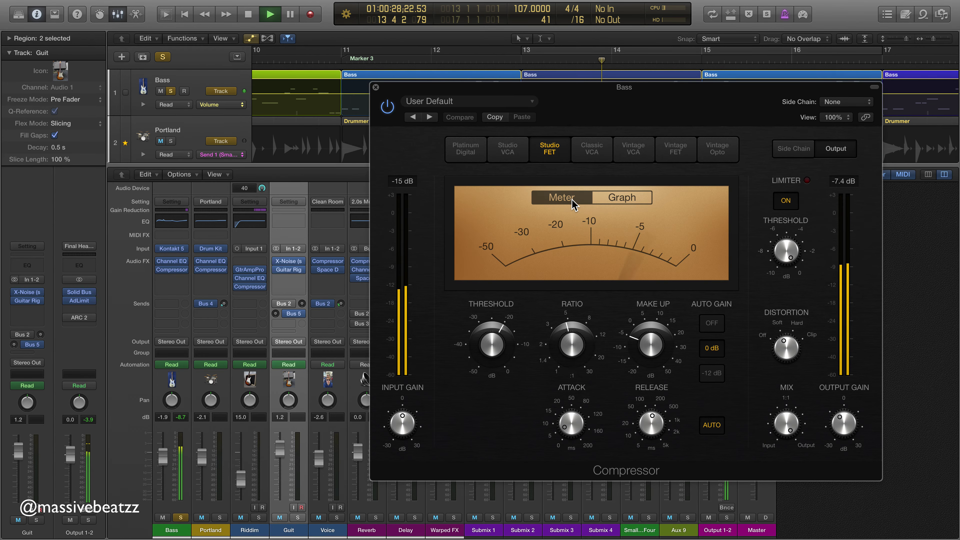
key(space)
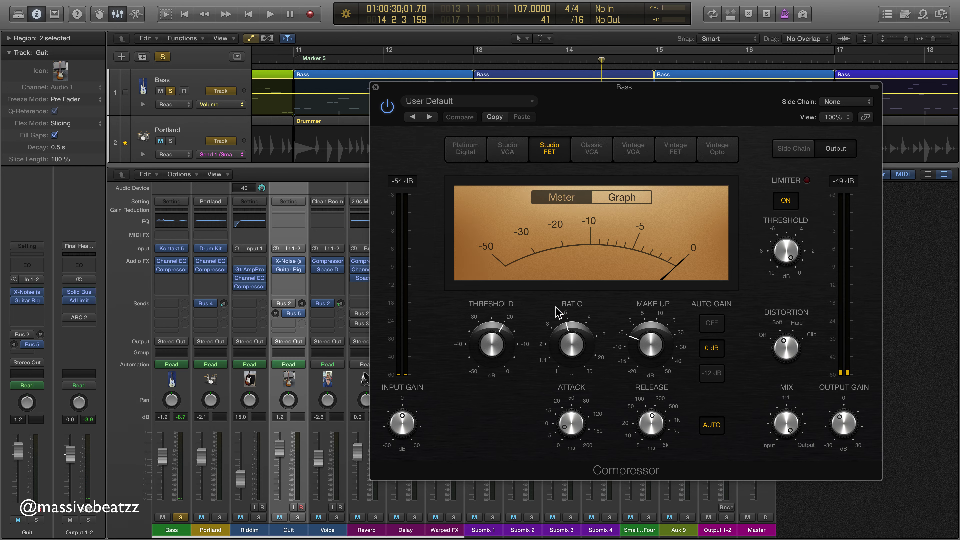
mouse_move(558, 318)
mouse_move(627, 346)
key(space)
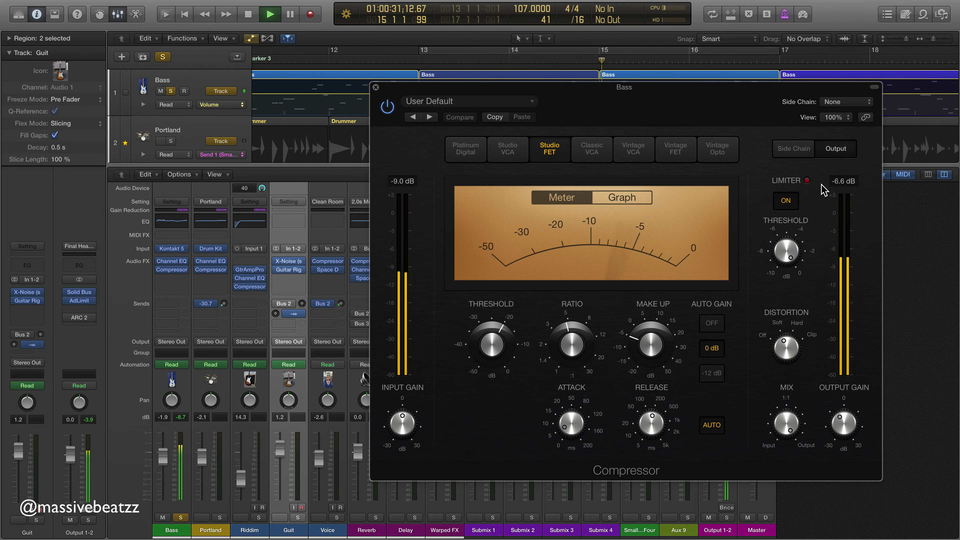
key(space)
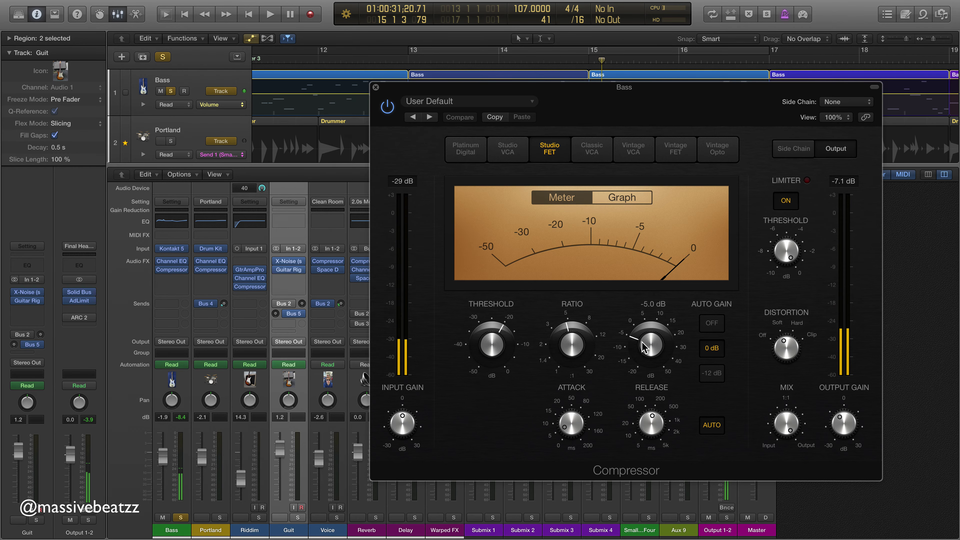
Step: Adjust the Make Up gain on the Bass Compressor, play the soloed Bass briefly, and close the Compressor
drag(652, 345, 637, 369)
key(space)
key(space)
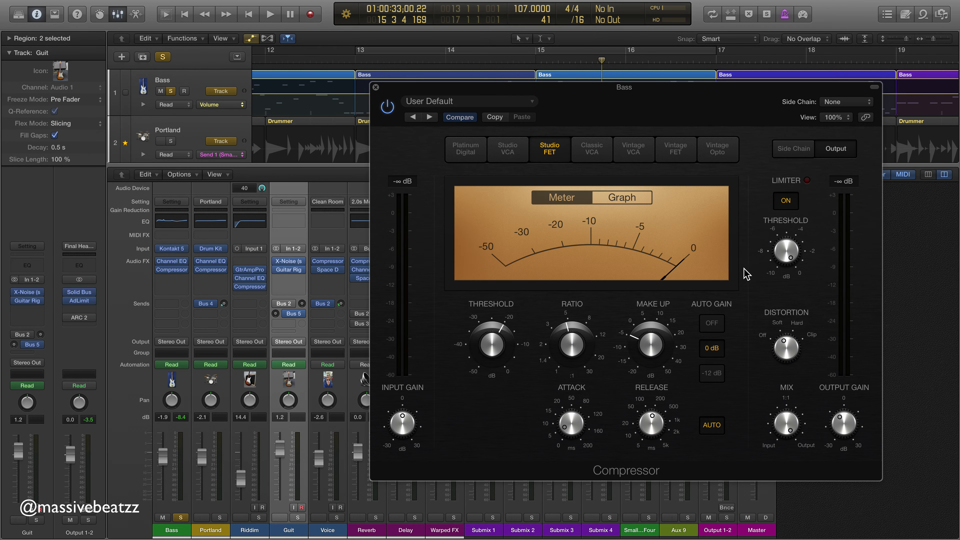
click(376, 87)
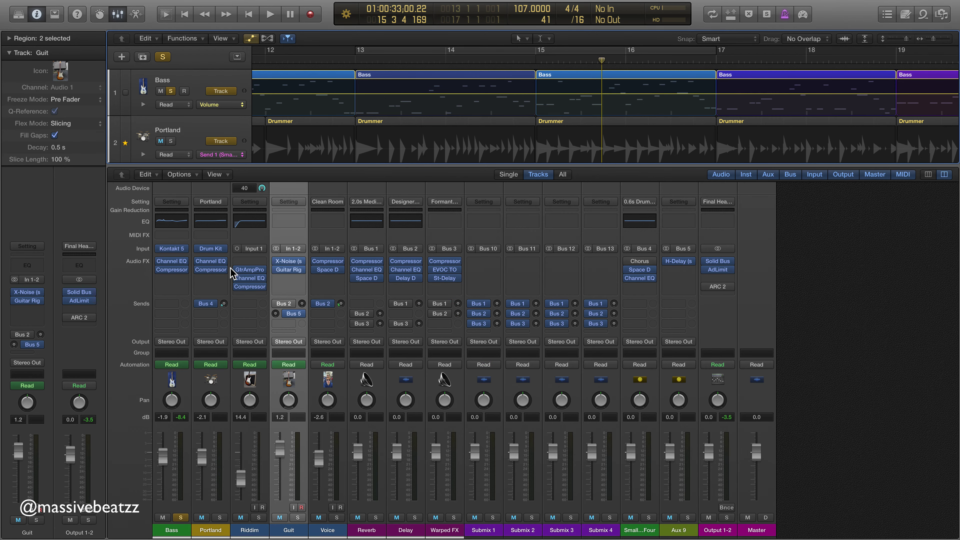
Step: Open the Portland channel's Channel EQ, examine its curve, and close it
mouse_move(211, 262)
click(210, 262)
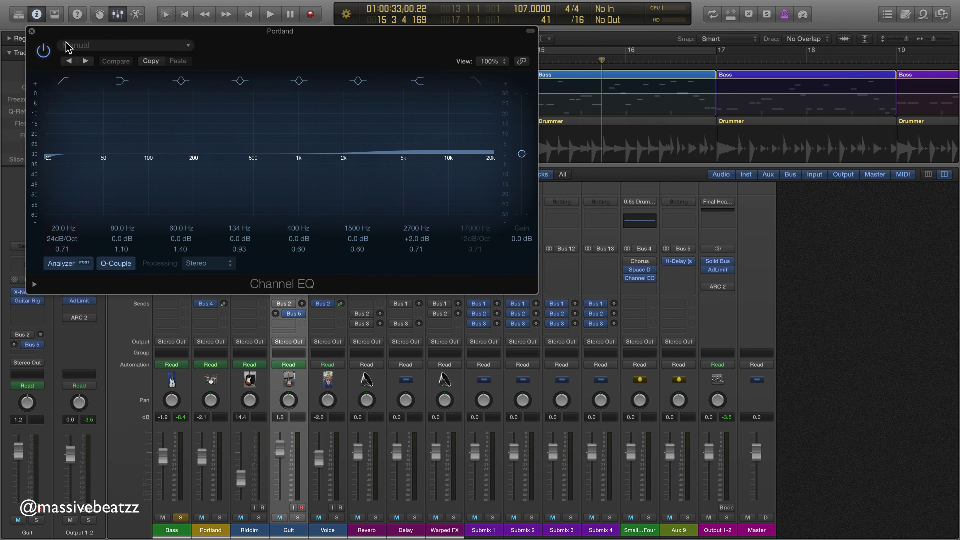
click(31, 31)
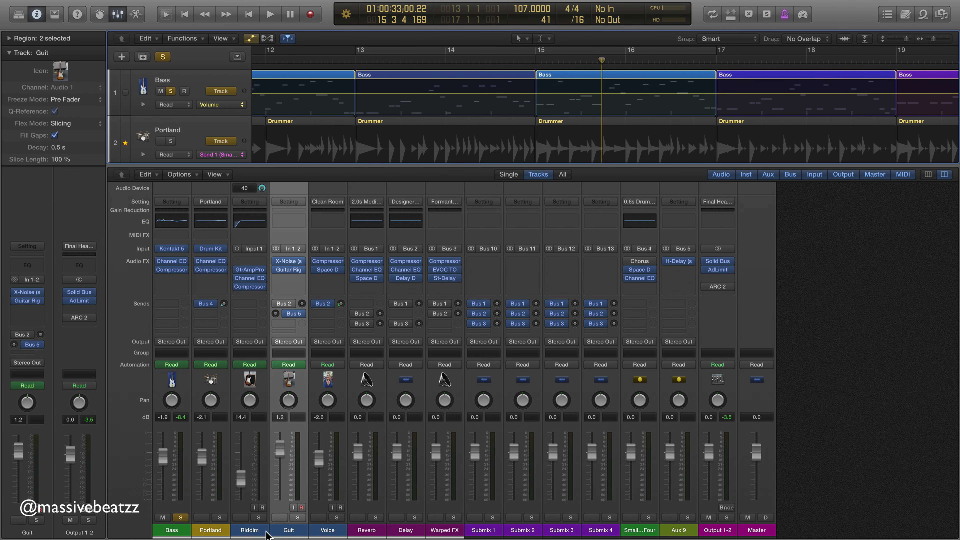
Step: Open the Portland channel's Compressor and examine its ratio, attack, release and make-up settings
click(211, 269)
drag(567, 332, 532, 314)
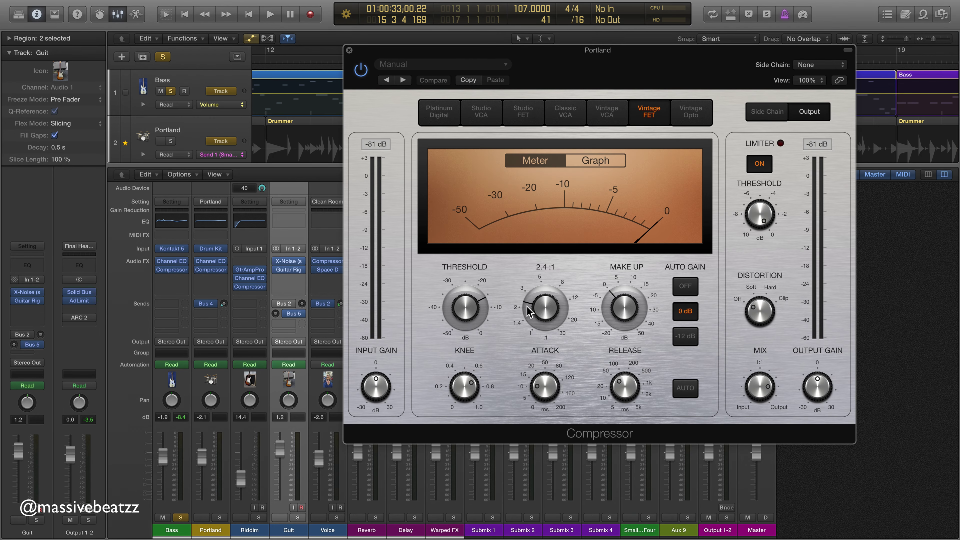
mouse_move(530, 391)
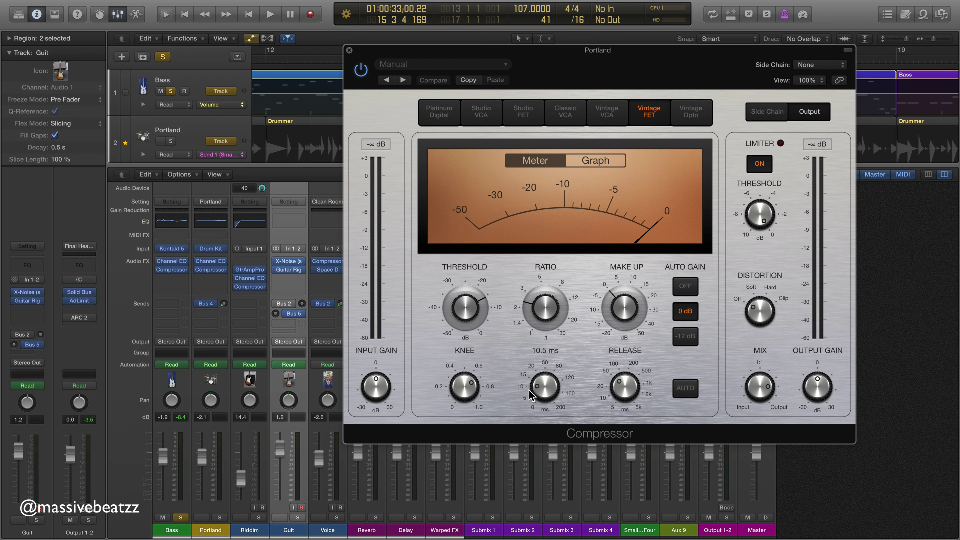
mouse_move(628, 391)
mouse_move(649, 307)
Step: Solo the Portland track instead of Bass, play to about bar 19 with the Compressor's meter in view, and close the Compressor
scroll(171, 100, down, 2)
key(space)
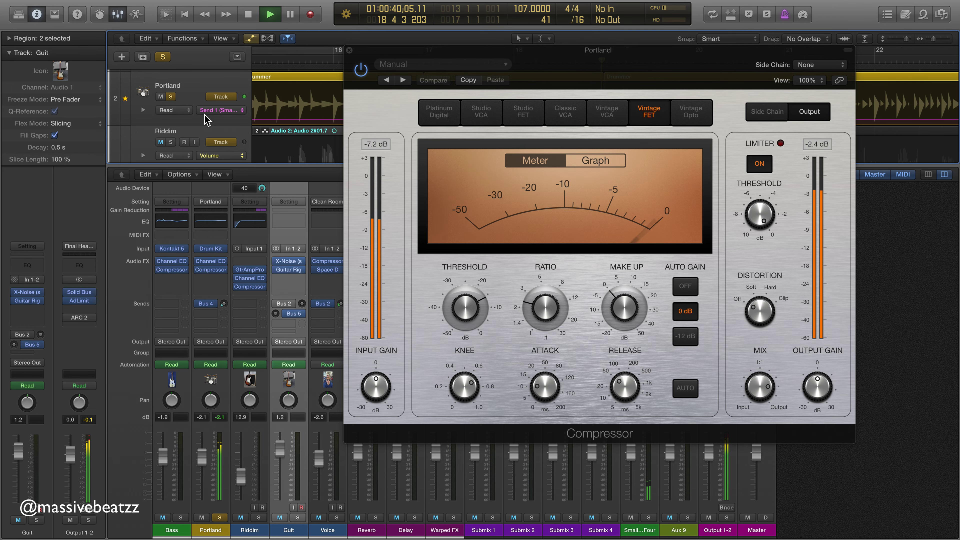
key(space)
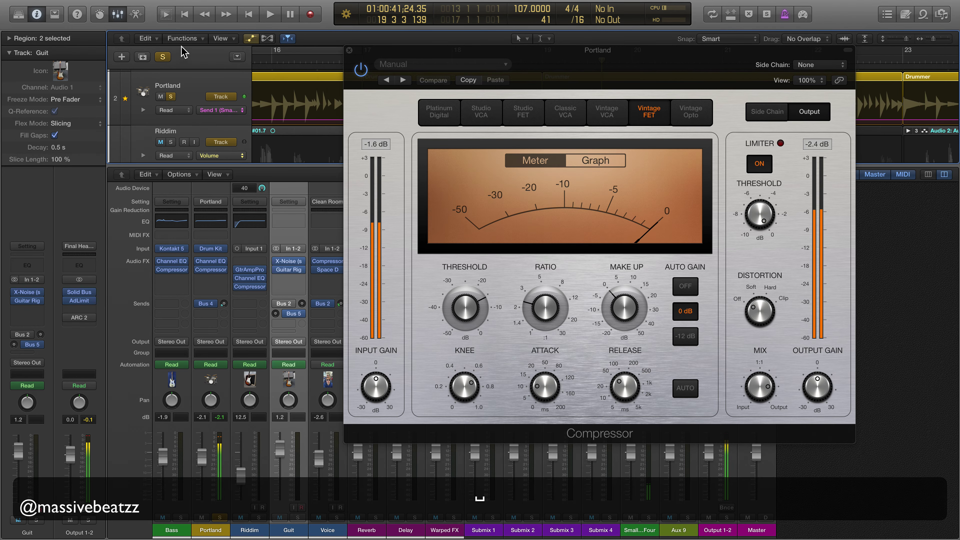
click(350, 50)
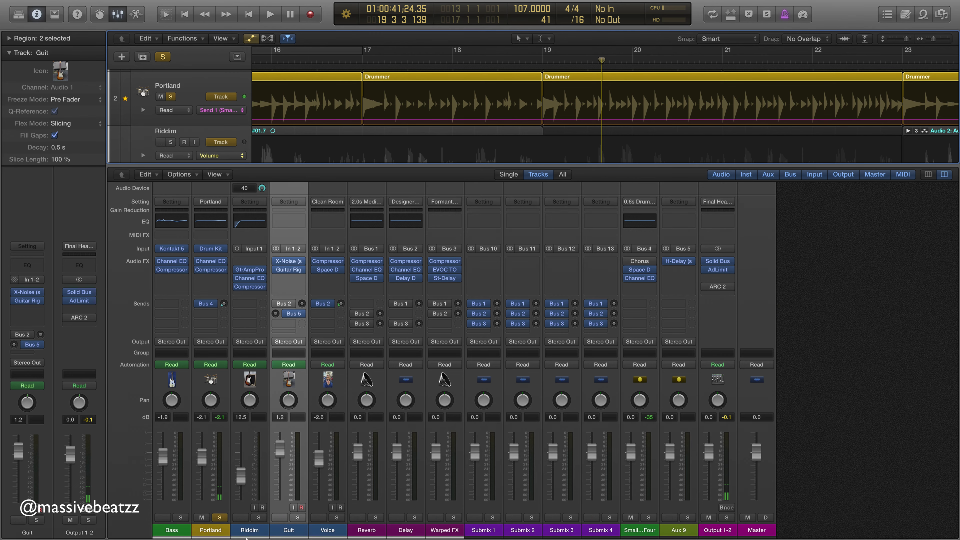
Step: Open the Riddim channel's Guitar Amp Pro, place its window clear of the channel strips, examine its amp settings, and close it
click(250, 270)
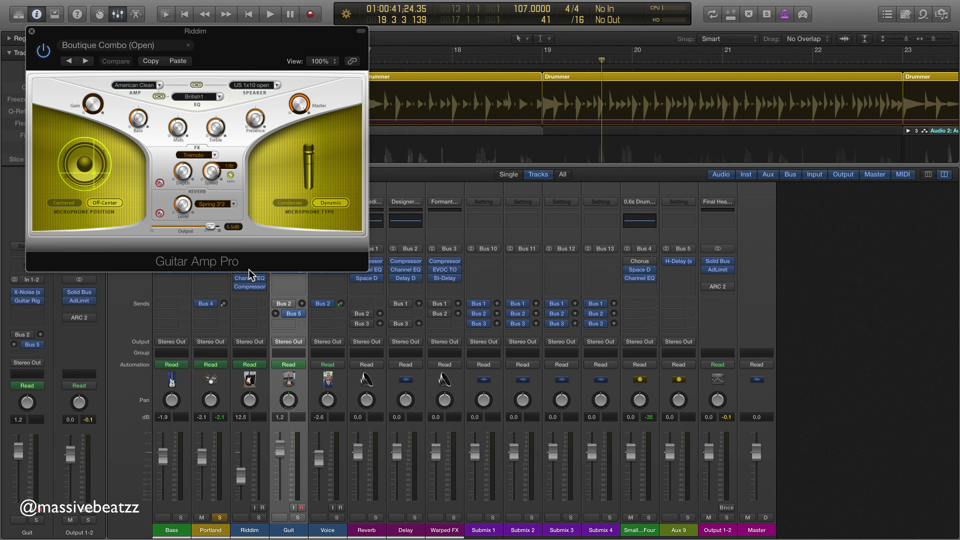
drag(254, 38, 760, 172)
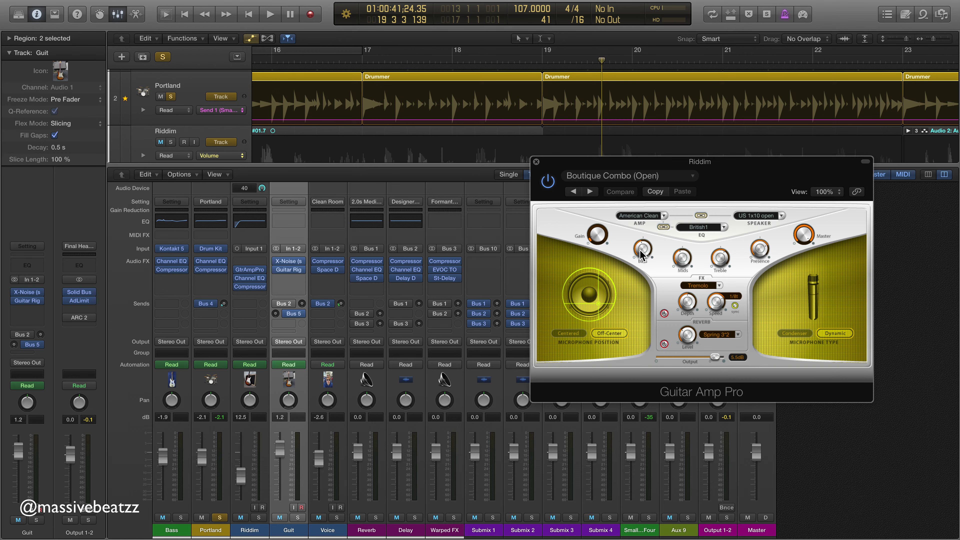
click(536, 161)
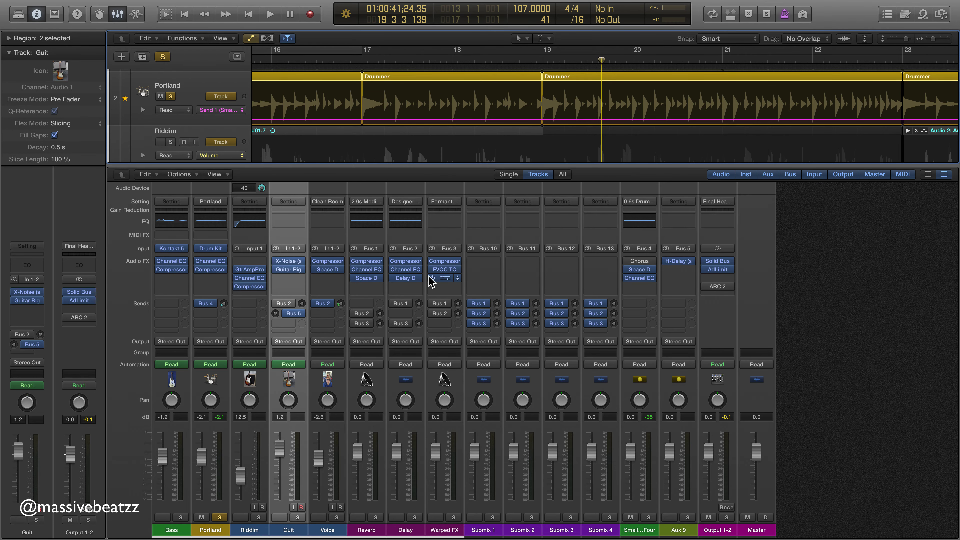
Step: Solo only the Riddim track, play it to about bar 22, and check the tremolo and reverb settings in its Guitar Amp Pro
scroll(253, 154, down, 1)
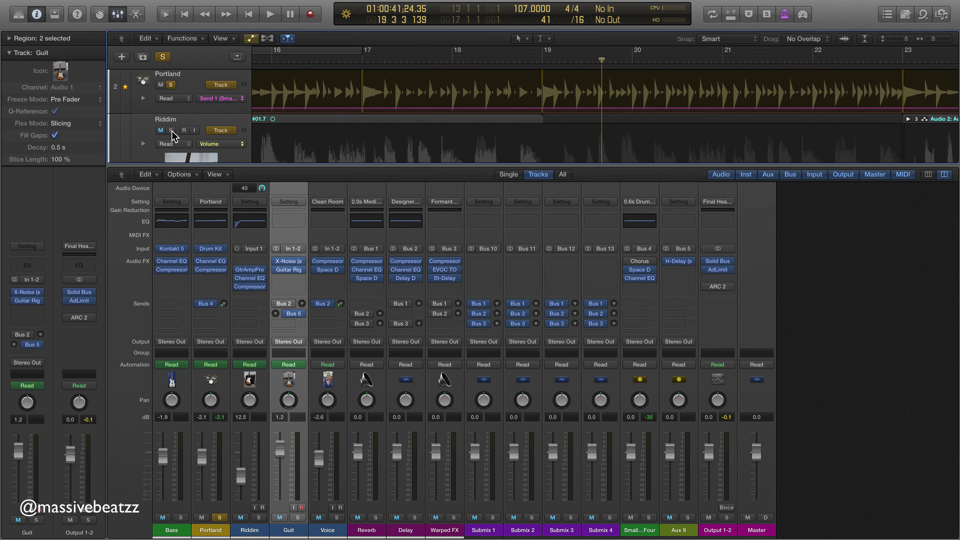
scroll(172, 86, up, 3)
key(space)
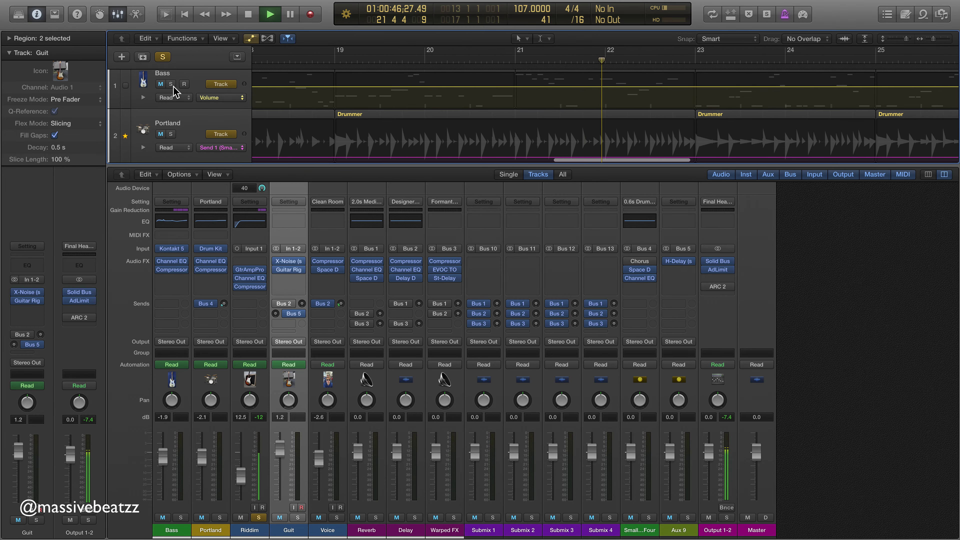
scroll(238, 293, down, 1)
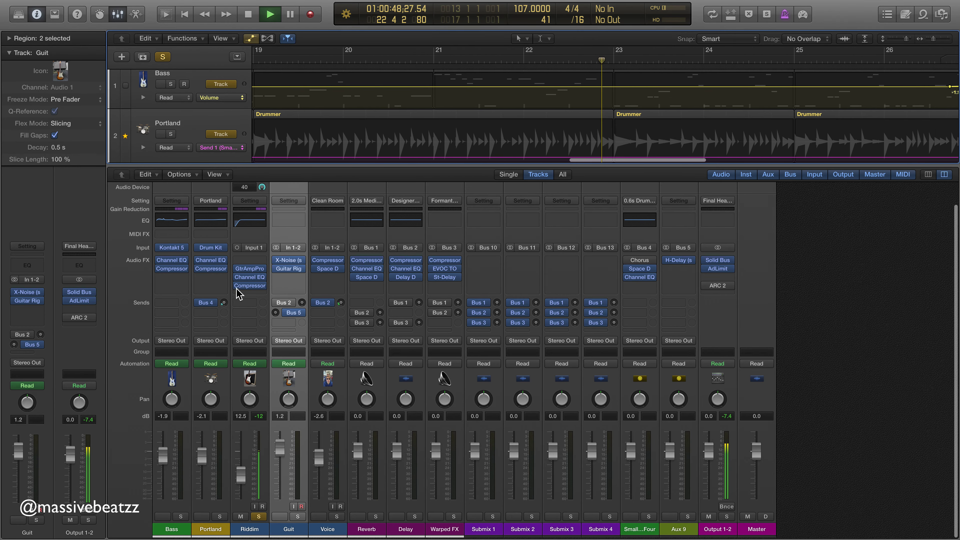
key(space)
click(248, 269)
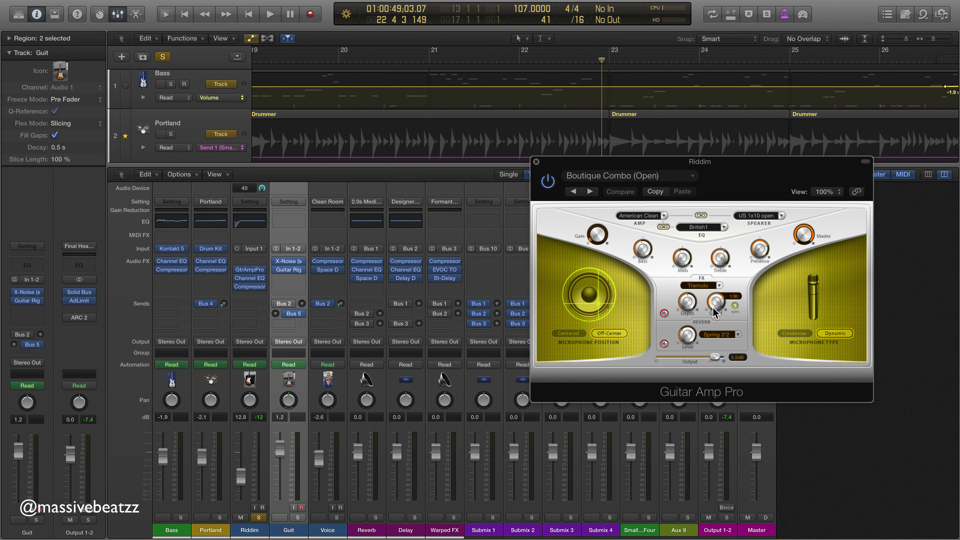
click(536, 162)
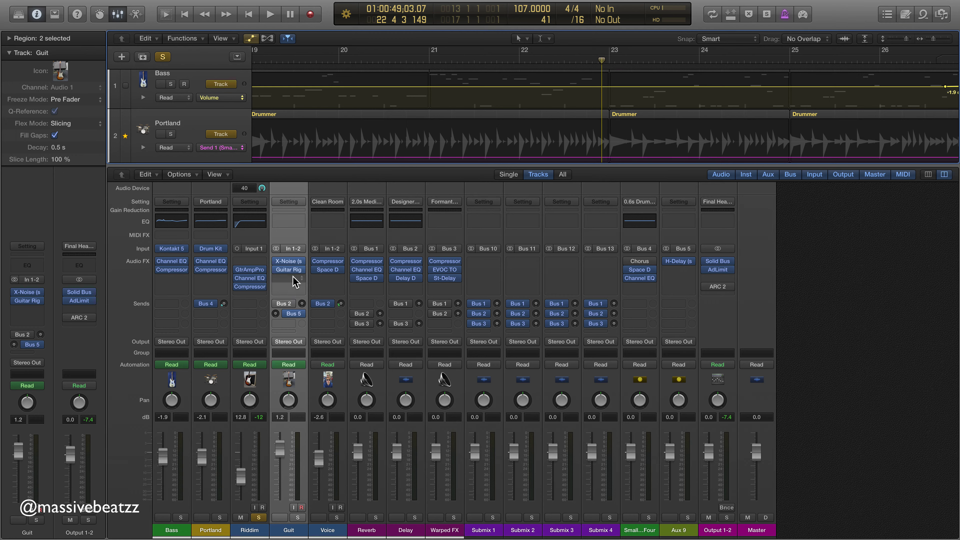
Step: Open the Riddim channel's Channel EQ, examine its low-cut and other bands, and close it
mouse_move(286, 274)
click(249, 278)
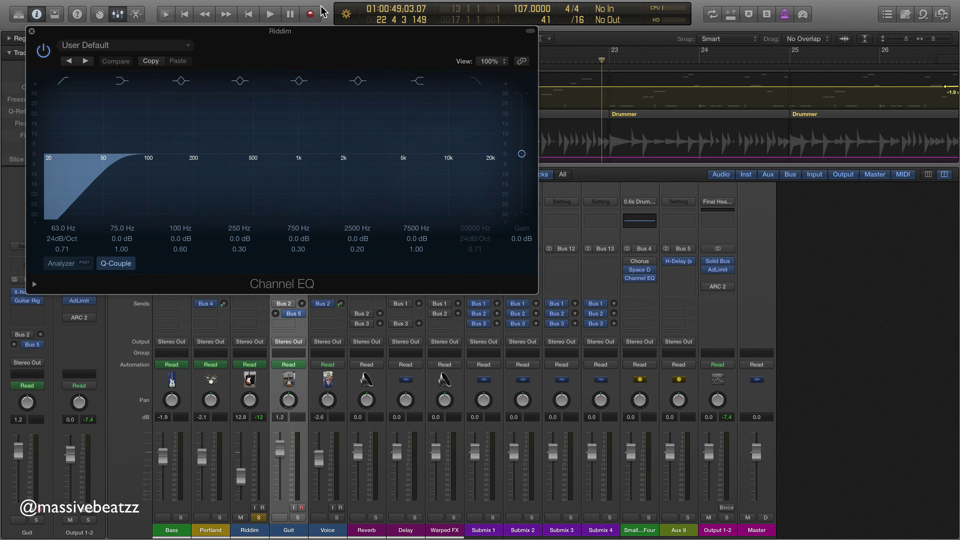
drag(310, 37, 648, 80)
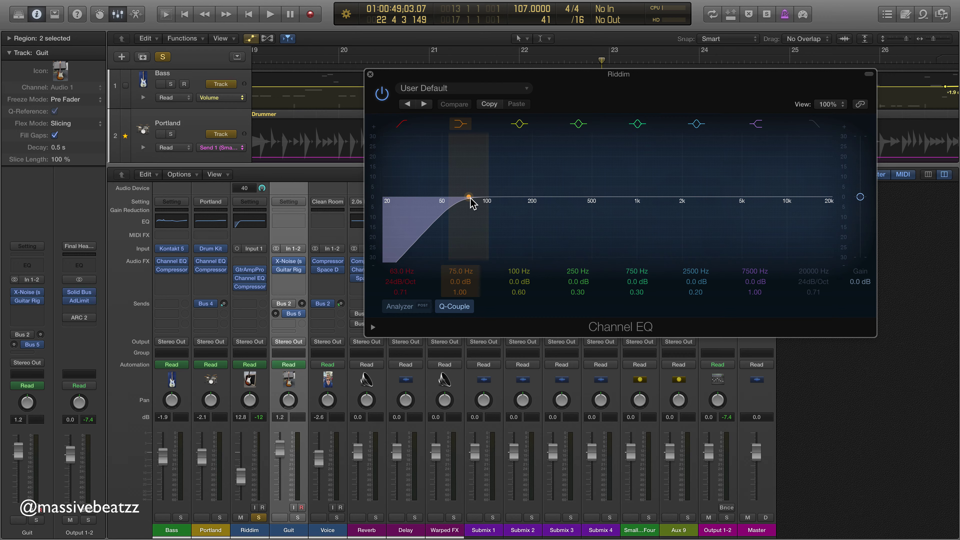
click(381, 94)
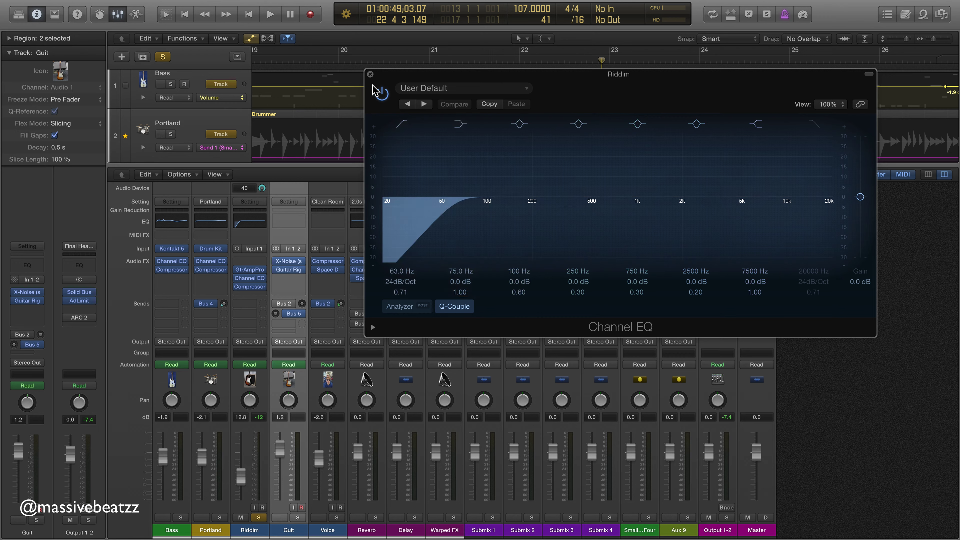
click(371, 75)
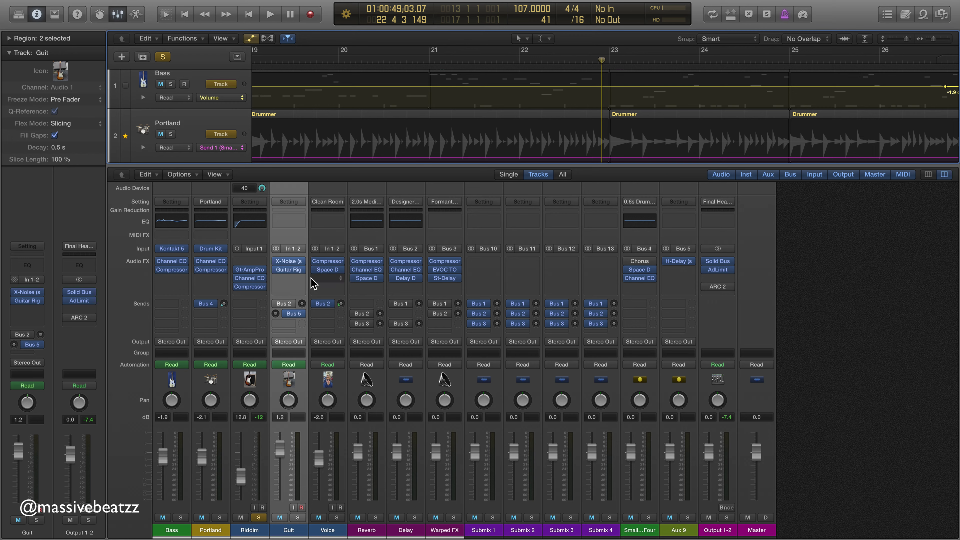
Step: Open the Guit channel's X-Noise plug-in, hide the Mixer, and place the plug-in window below the tracks
click(289, 266)
drag(208, 37, 646, 90)
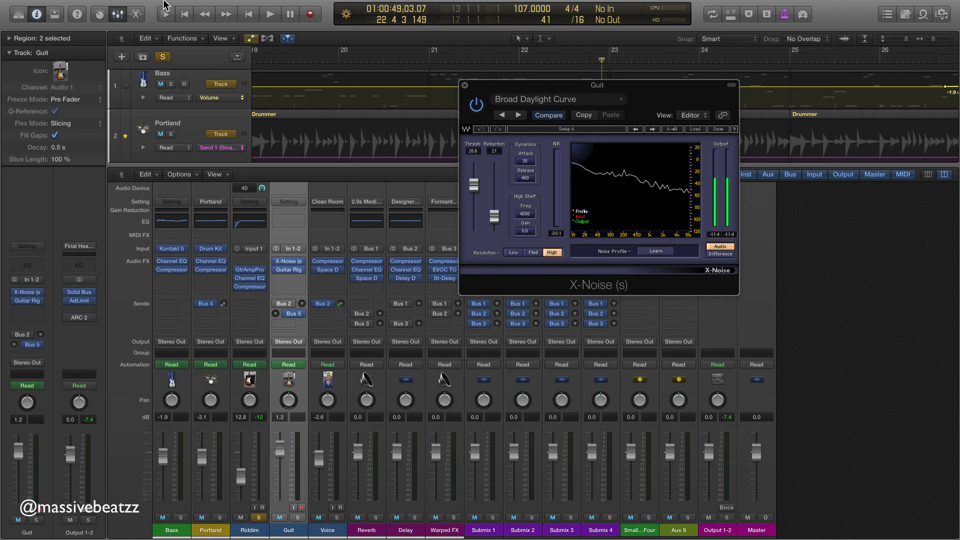
click(118, 14)
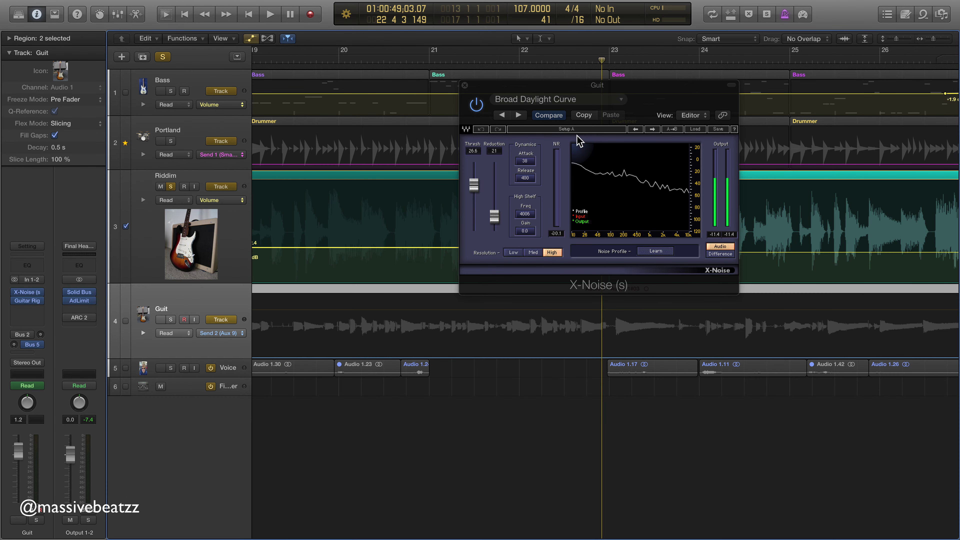
drag(658, 93, 534, 381)
Step: Create a short cycle range from 11 2 2 1 to 11 2 4 1, just after Marker 3
scroll(760, 240, right, 6)
scroll(753, 237, left, 15)
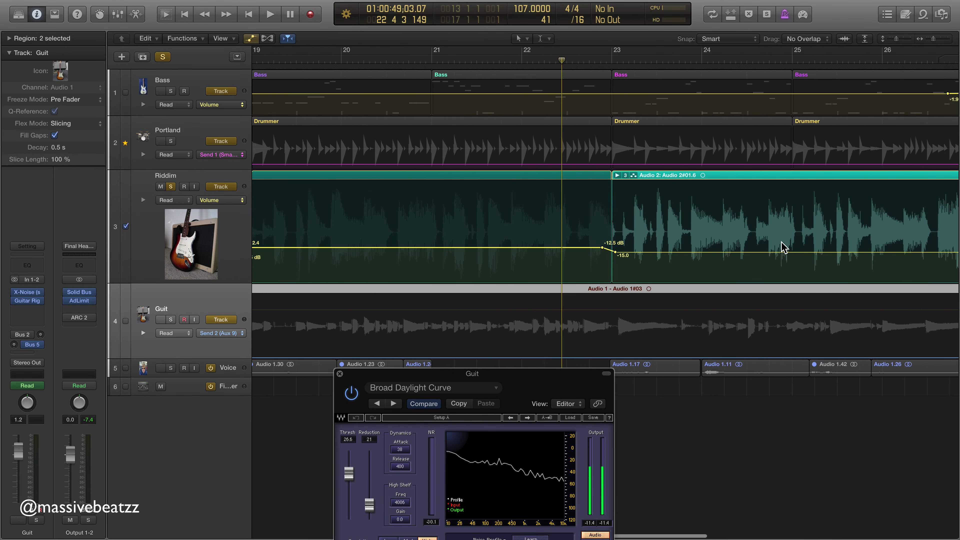
scroll(773, 240, left, 11)
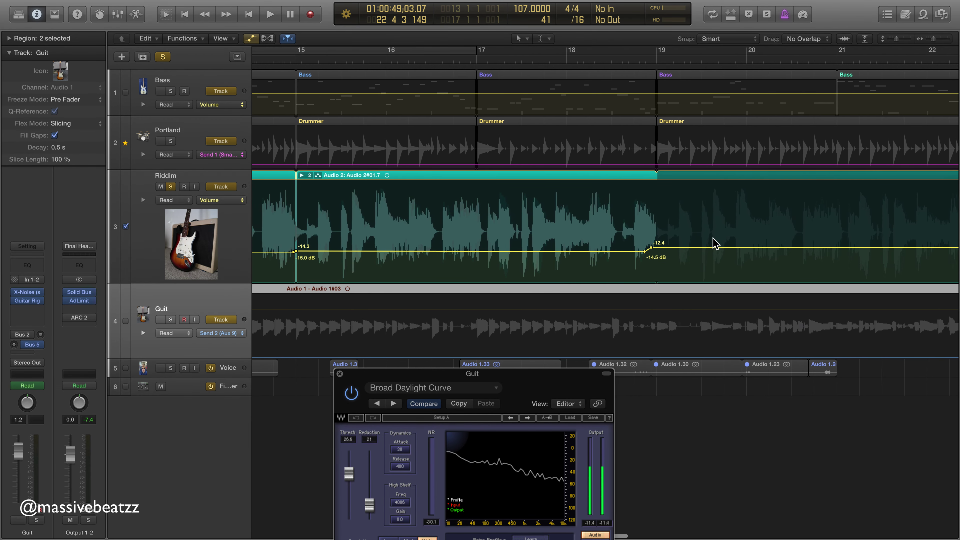
scroll(718, 242, left, 2)
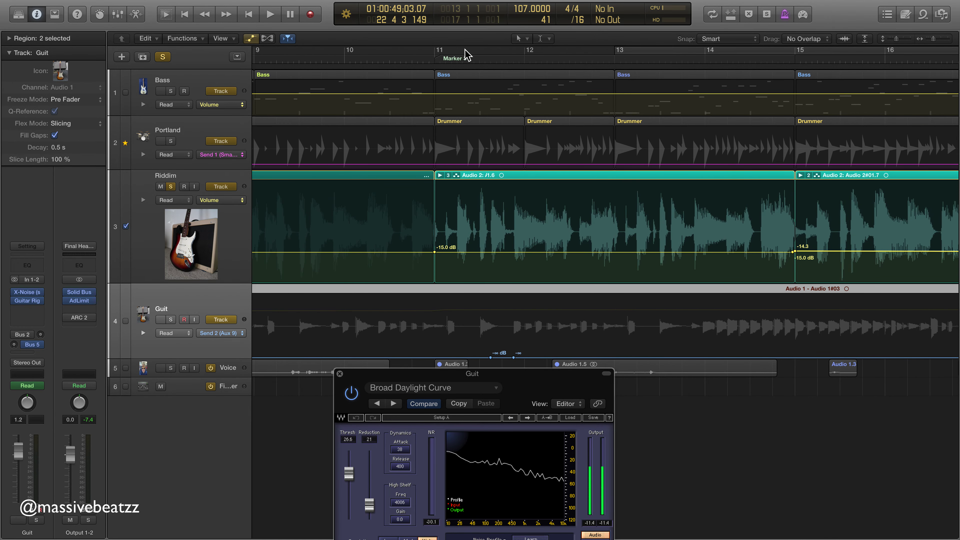
drag(464, 50, 474, 50)
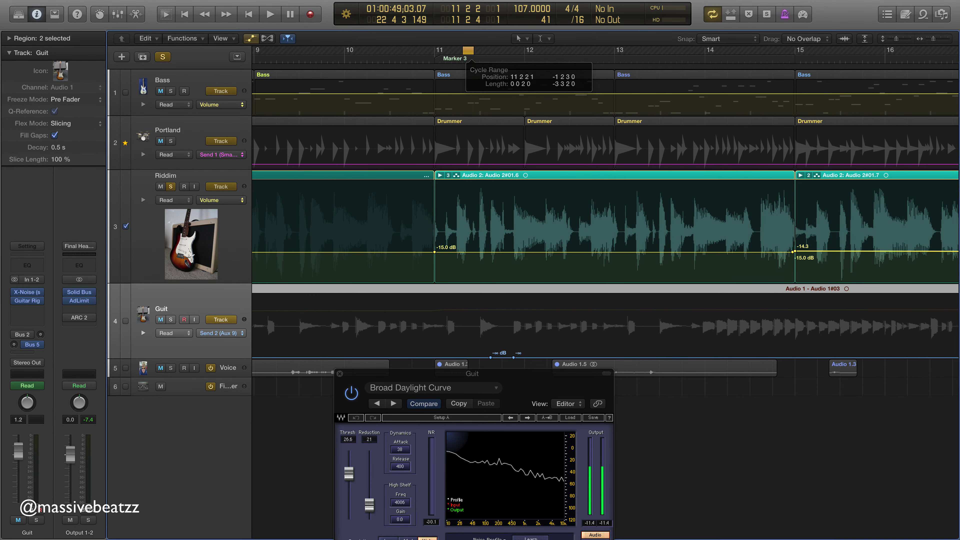
Step: Solo Guit instead of Riddim, play the cycled passage, and bypass and re-enable X-Noise to compare the noise
click(171, 320)
click(171, 186)
key(space)
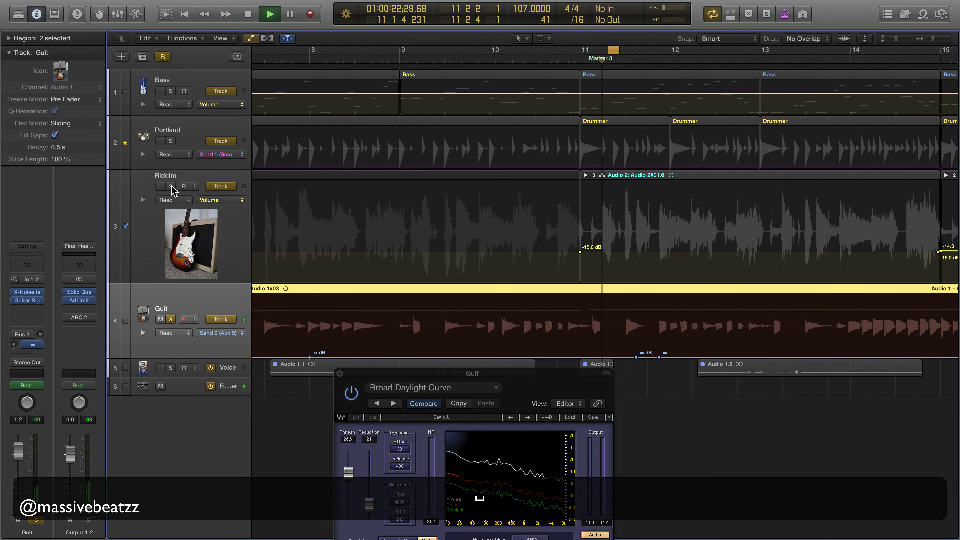
click(350, 393)
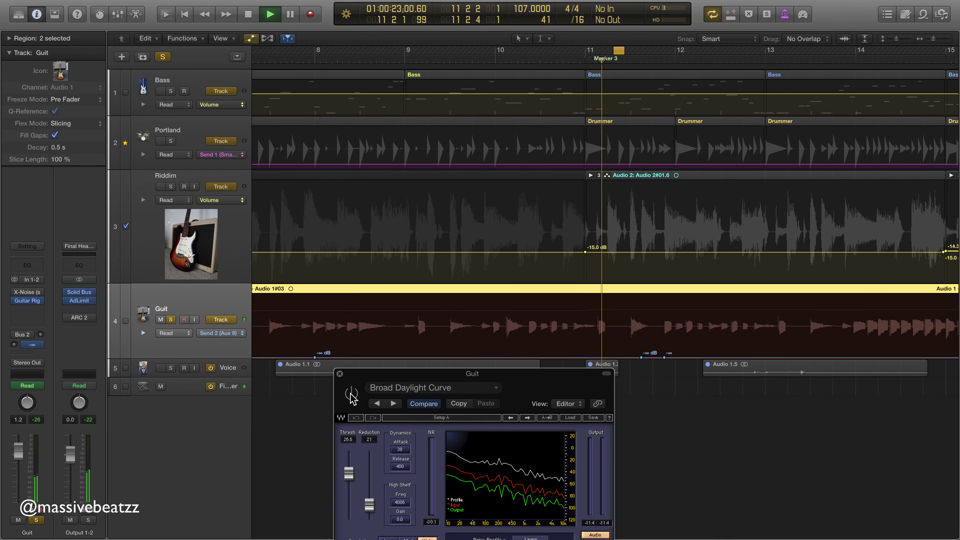
click(351, 394)
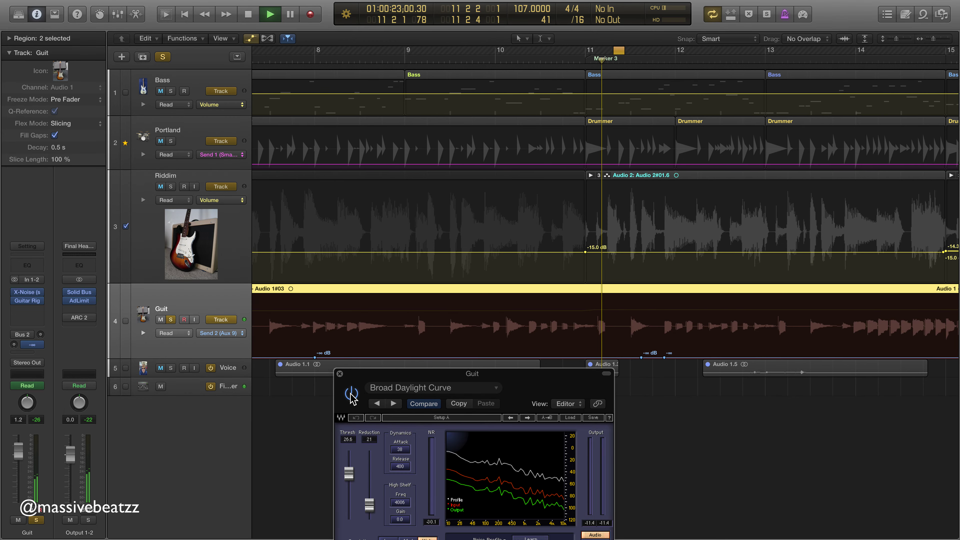
key(space)
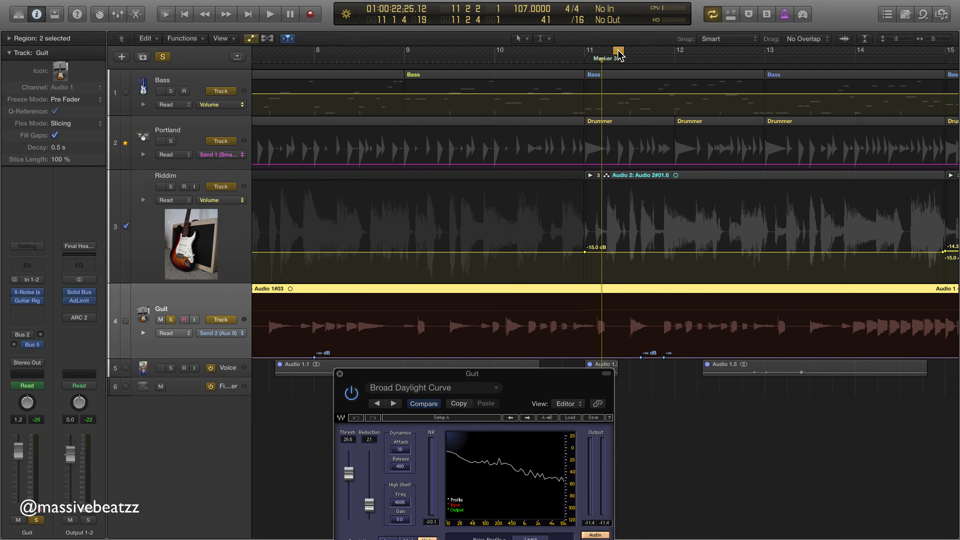
Step: Turn off the cycle and play the soloed Guit track, resuming playback from bar 14
key(space)
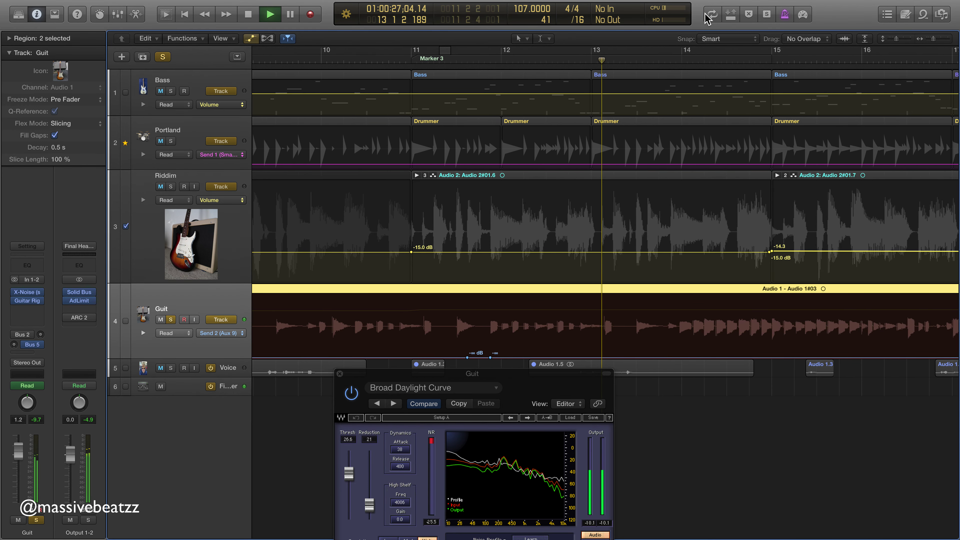
key(space)
click(663, 60)
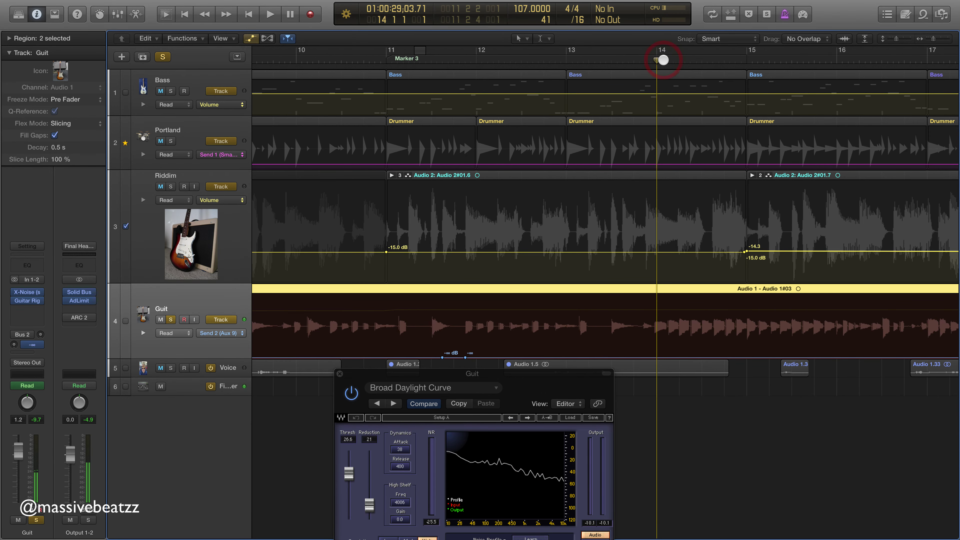
key(space)
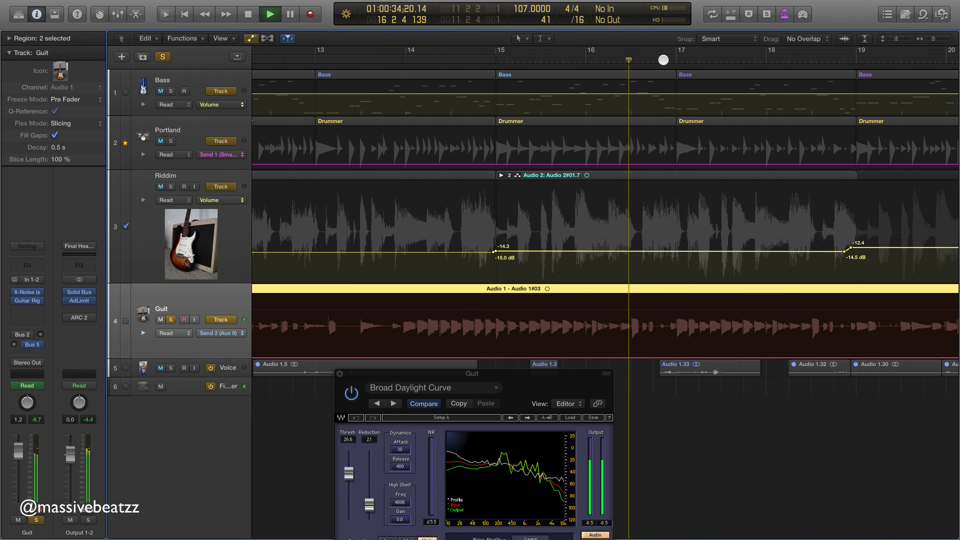
key(space)
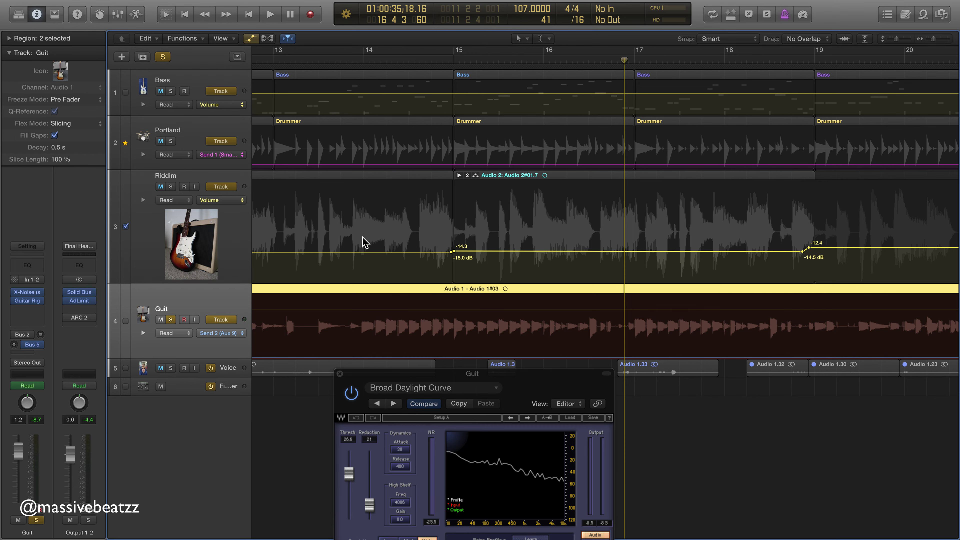
Step: Unsolo Guit, play a passage of the full mix, and close the X-Noise plug-in
click(171, 319)
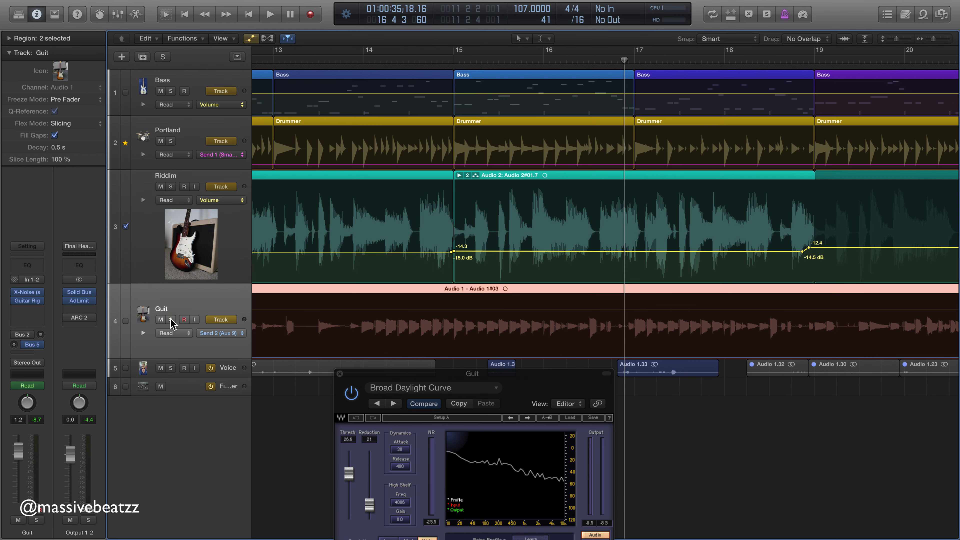
key(space)
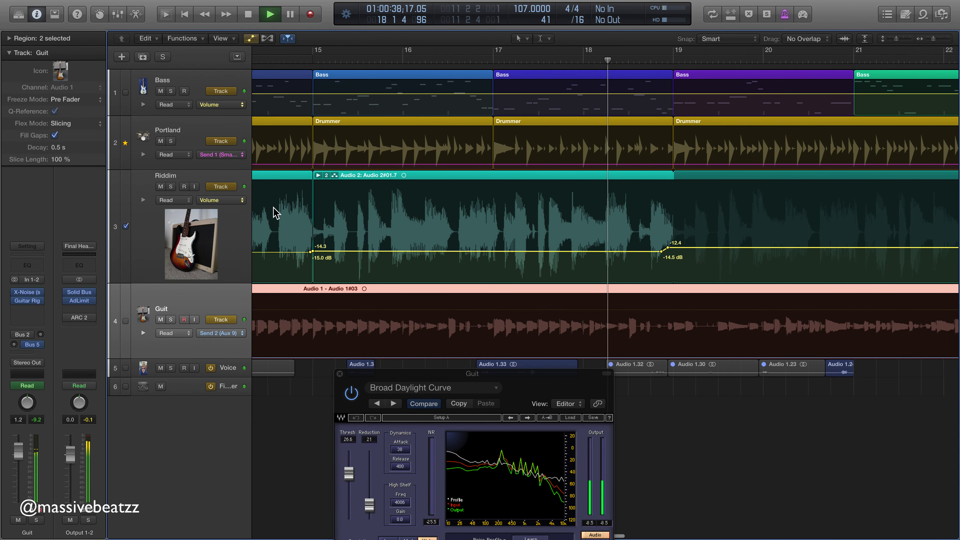
key(space)
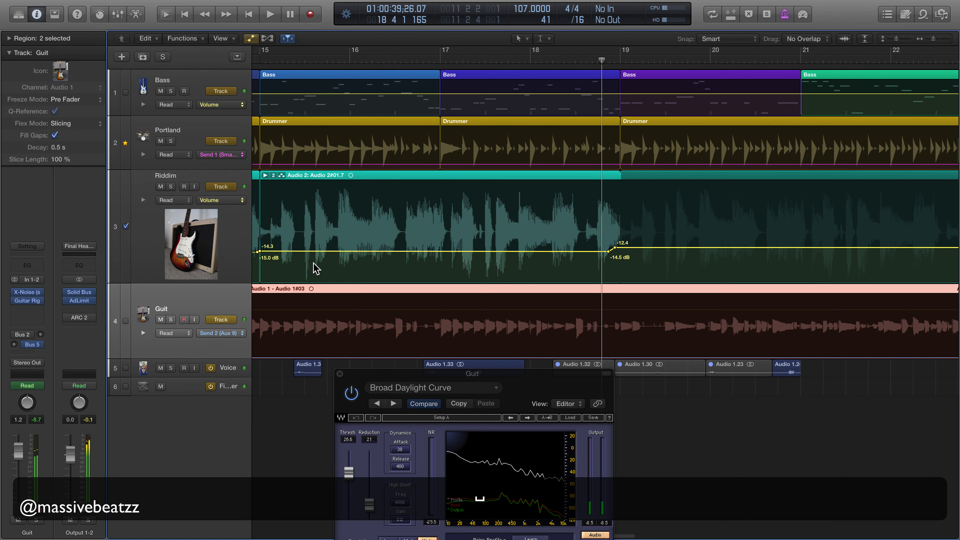
click(339, 373)
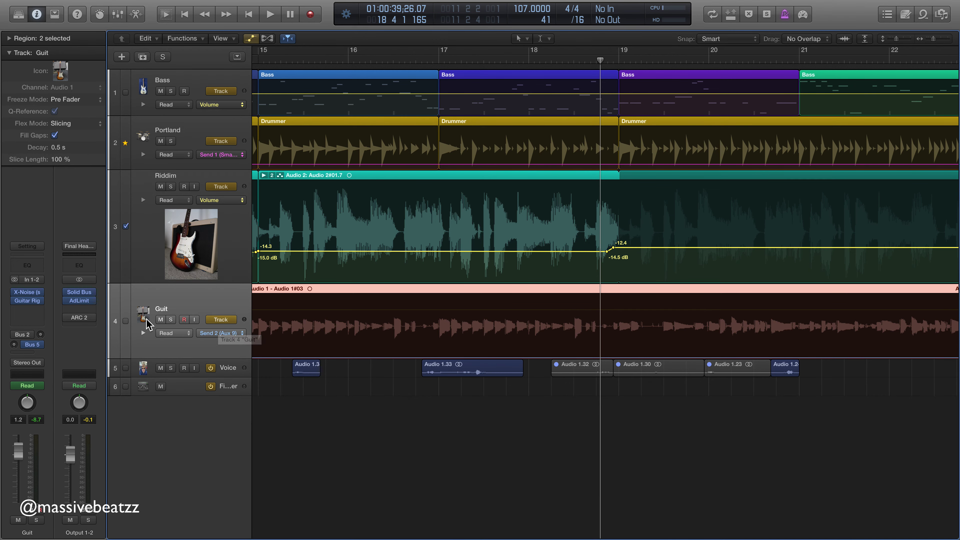
Step: Show the Mixer, open Guit's Guitar Rig plug-in, browse its presets sorted by rating, and close it
click(118, 14)
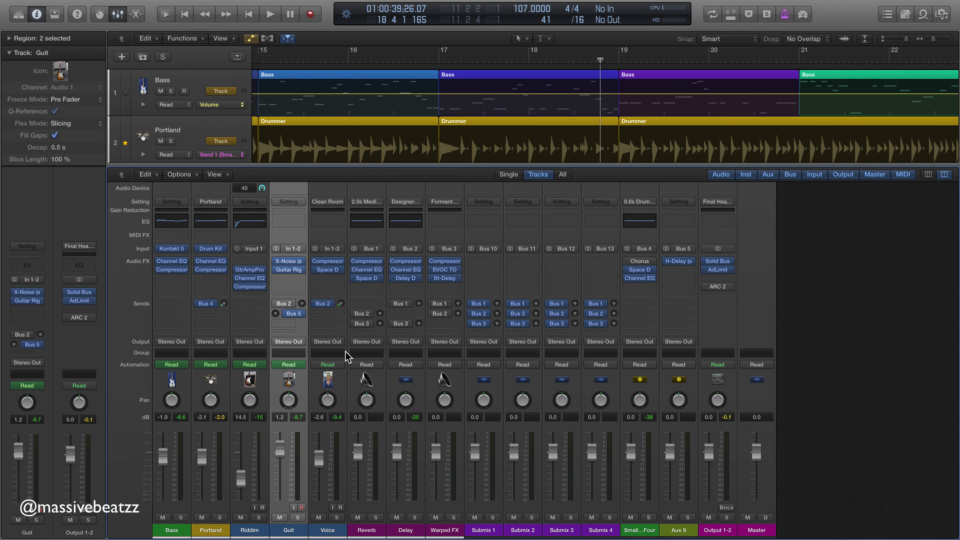
click(289, 270)
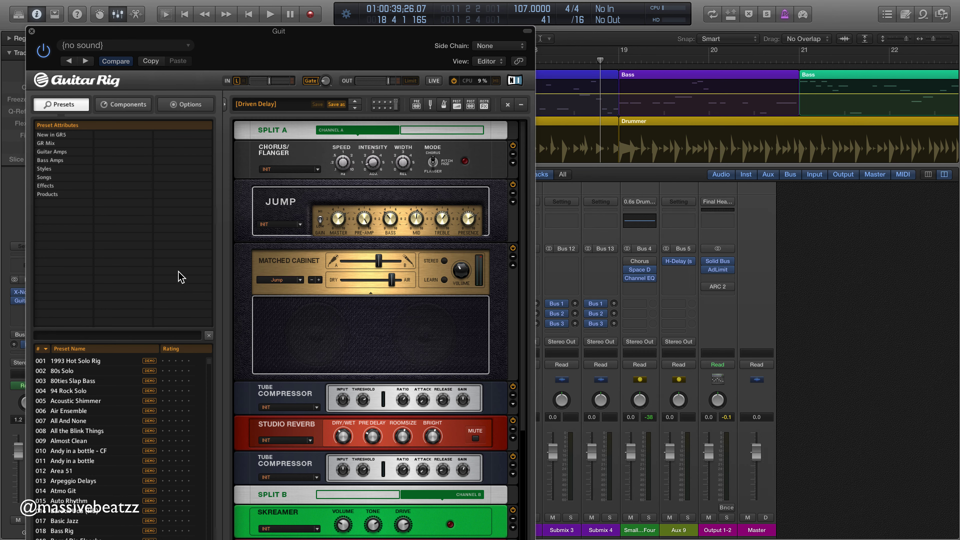
click(177, 348)
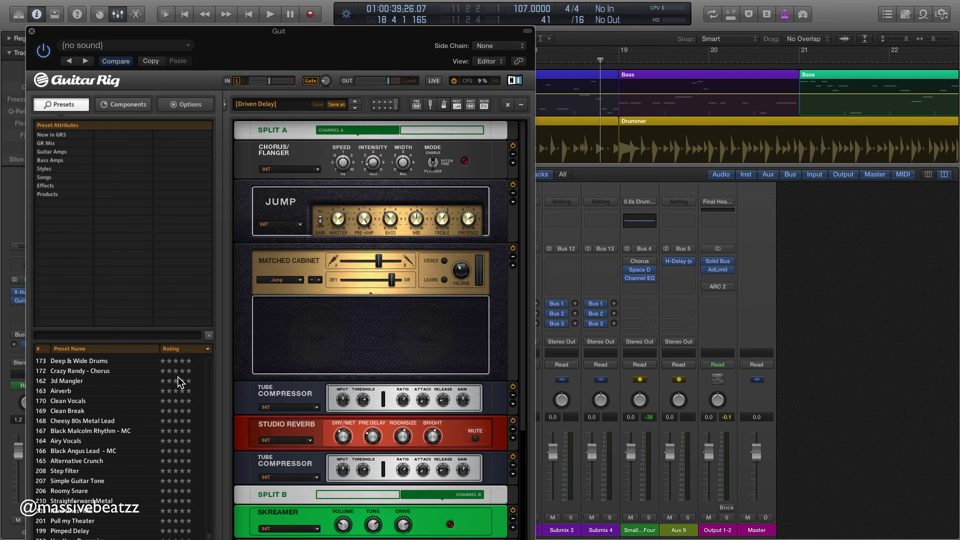
scroll(181, 382, down, 2)
scroll(181, 382, down, 3)
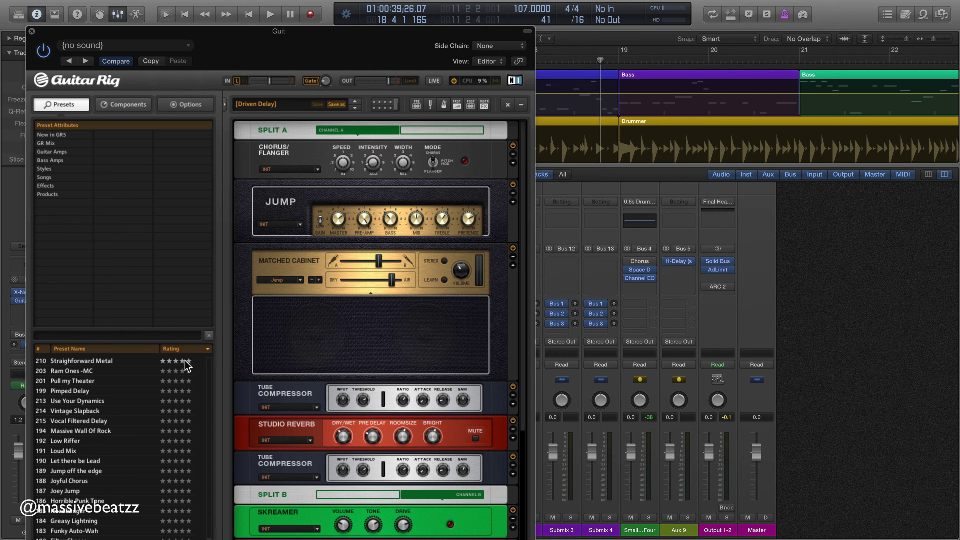
scroll(98, 378, down, 8)
scroll(91, 365, down, 5)
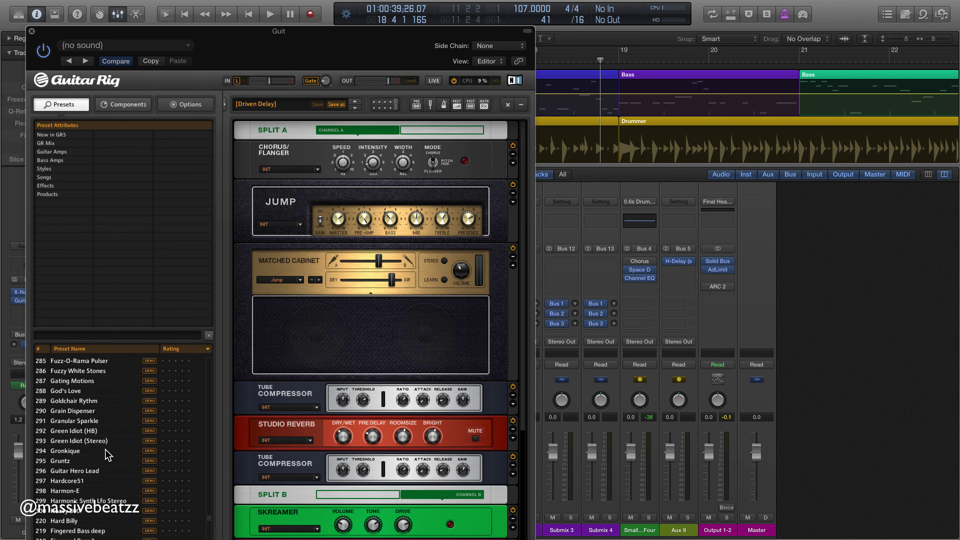
scroll(120, 492, up, 20)
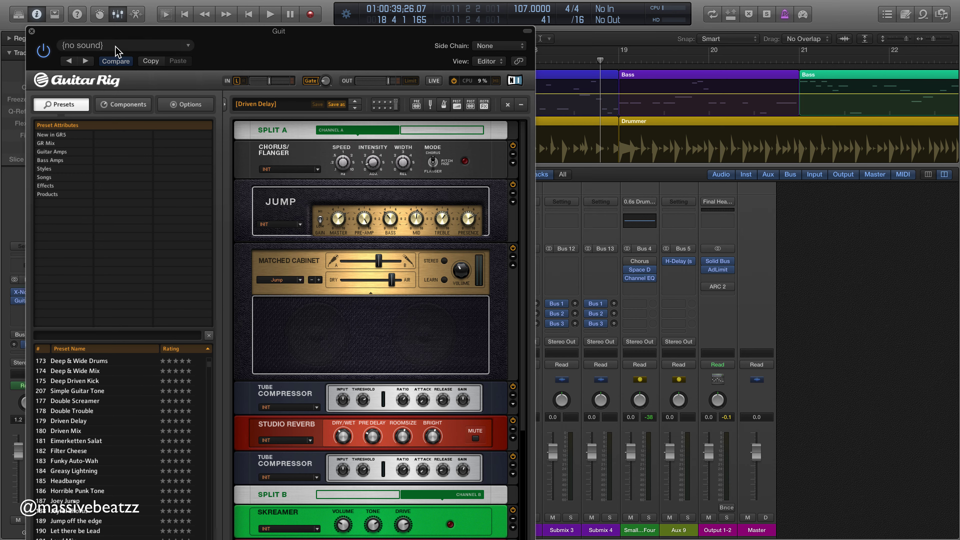
click(31, 32)
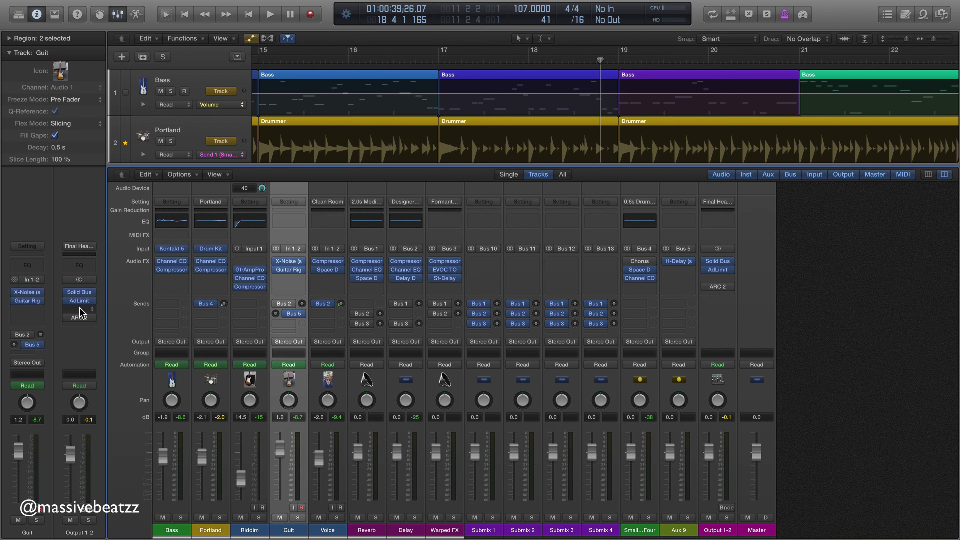
Step: Select the Voice channel, open its Compressor with the Live Vocal preset, and move the plug-in window over the Mixer's centre
click(326, 531)
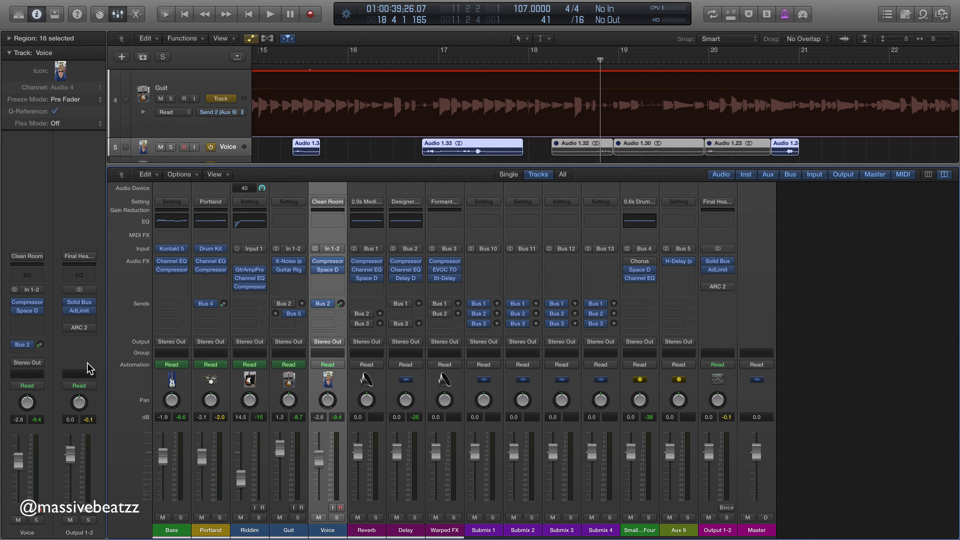
click(28, 302)
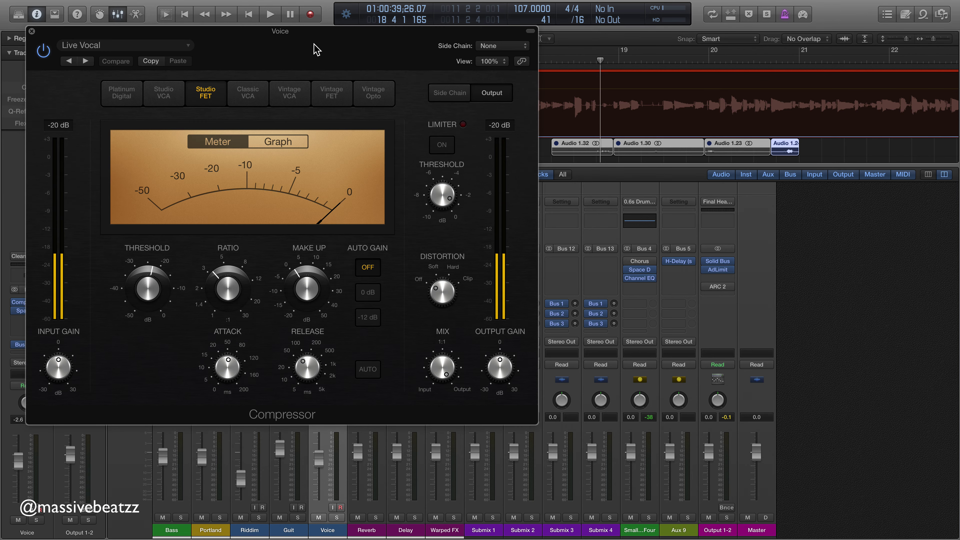
drag(317, 49, 554, 39)
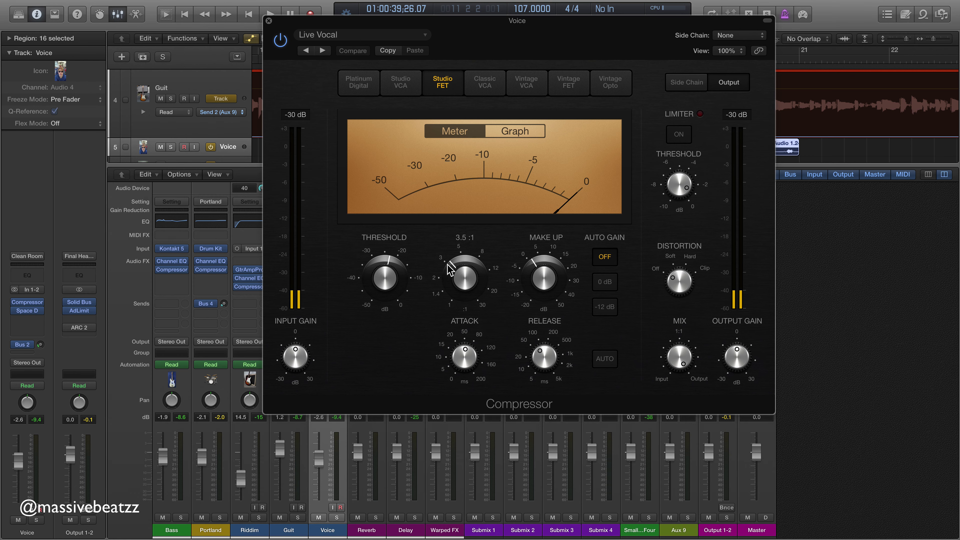
mouse_move(469, 354)
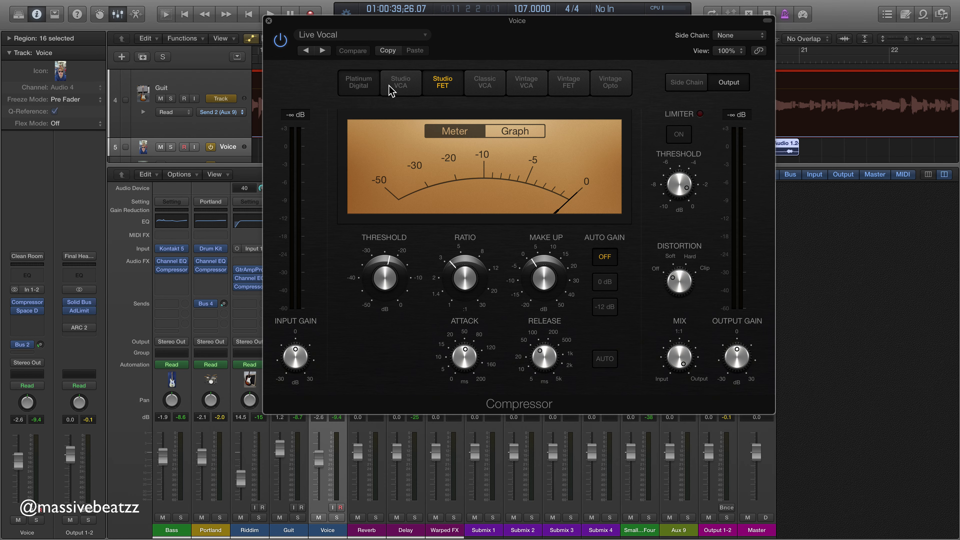
Step: Preview the Compressor's other circuit types, from Platinum Digital to Vintage Opto, and return to Studio FET
click(359, 82)
click(401, 81)
click(485, 82)
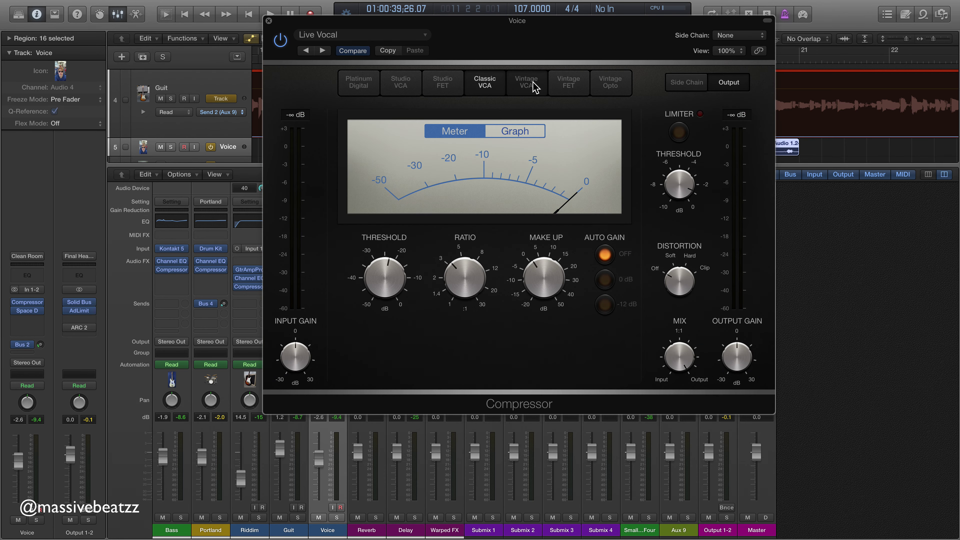
click(535, 87)
click(567, 82)
click(610, 83)
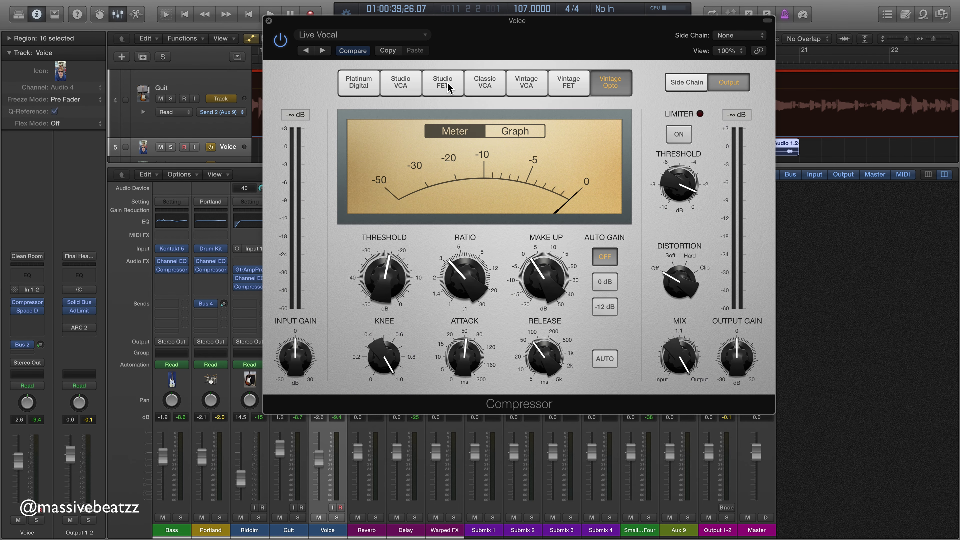
click(448, 84)
click(369, 90)
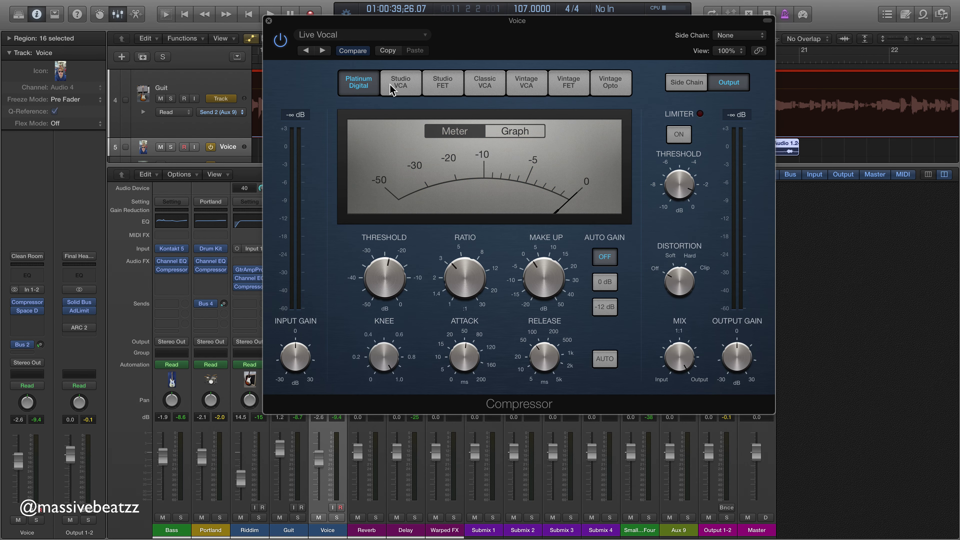
click(441, 90)
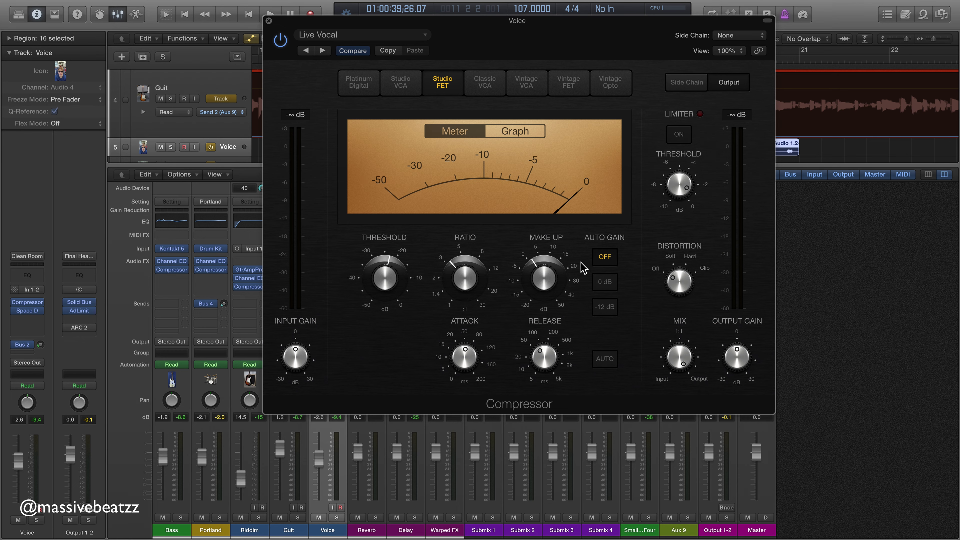
Step: Review the Voice Compressor's auto gain and release controls, close it, and briefly view the channel's Space Designer reverb
mouse_move(582, 263)
mouse_move(554, 373)
click(269, 21)
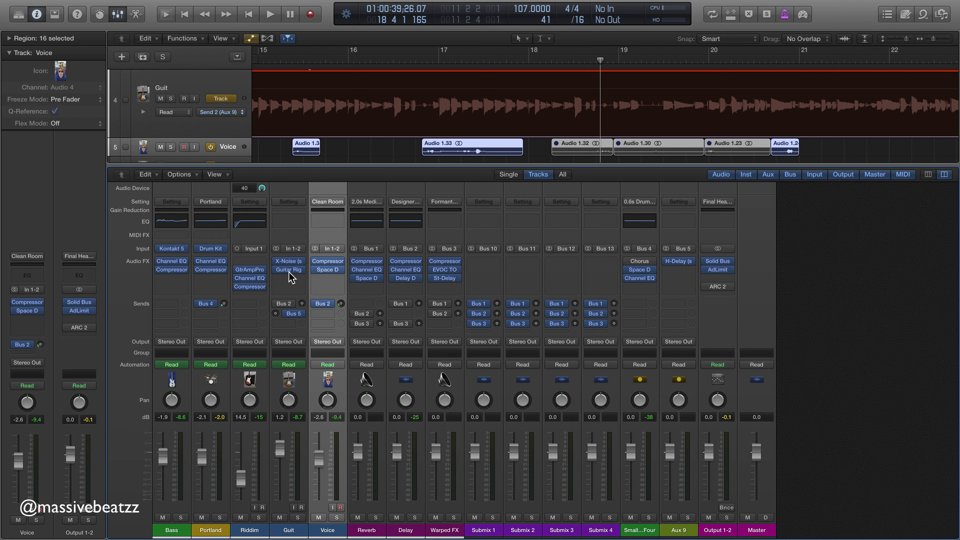
mouse_move(291, 275)
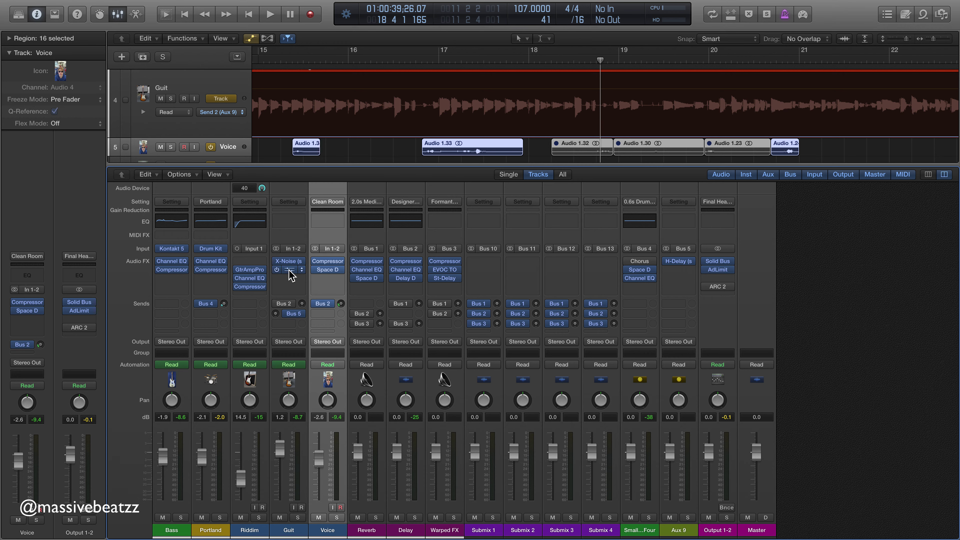
click(328, 269)
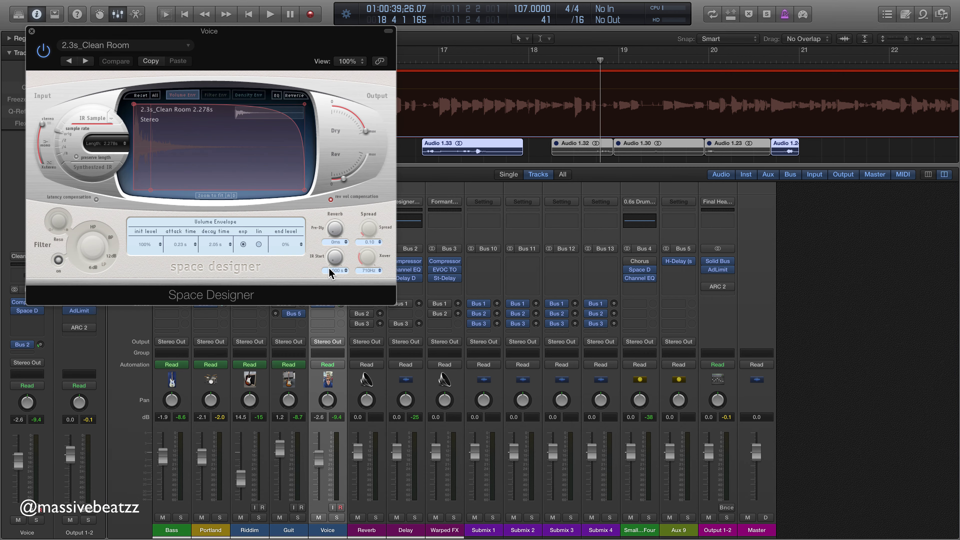
click(31, 31)
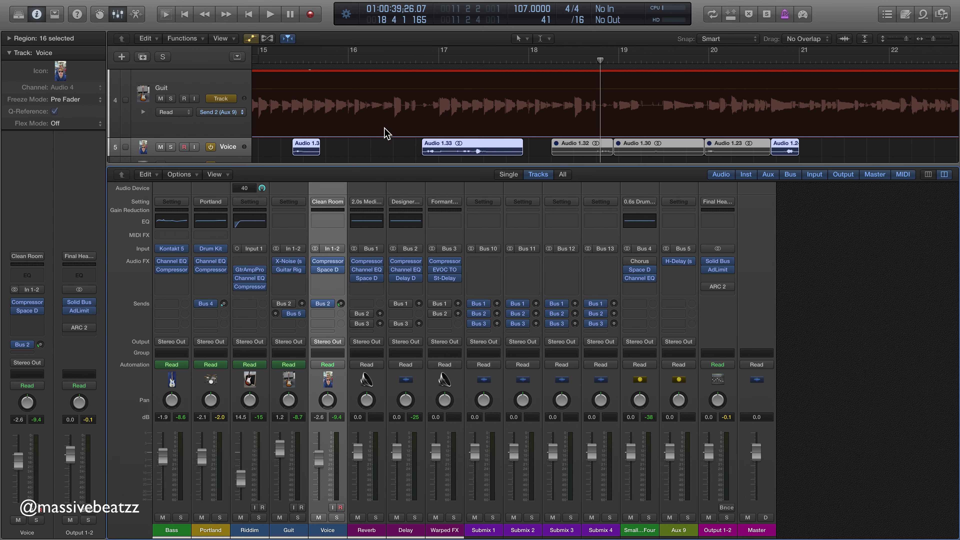
Step: Open the ARC 2 plug-in on the Output 1-2 channel, examine its room correction, close it, and bypass it
scroll(386, 133, down, 3)
scroll(389, 137, up, 5)
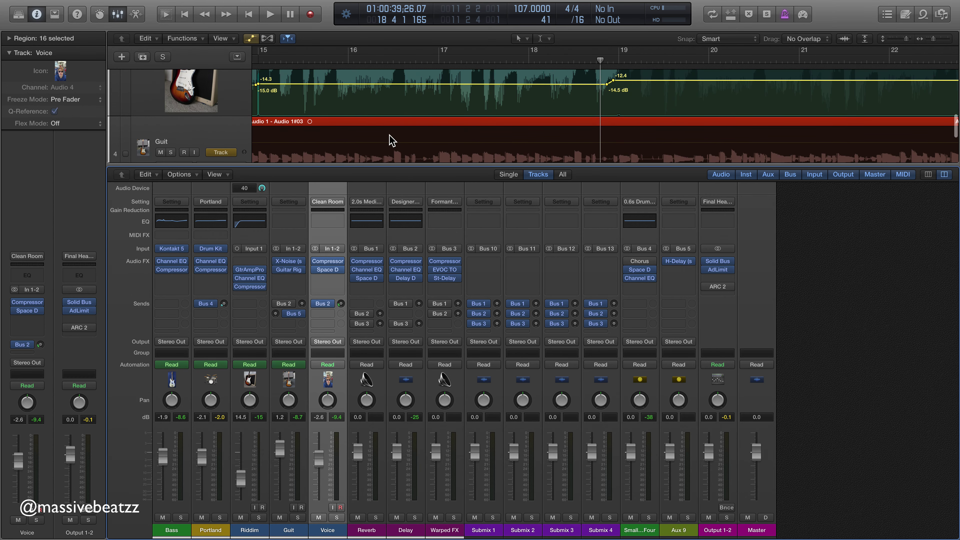
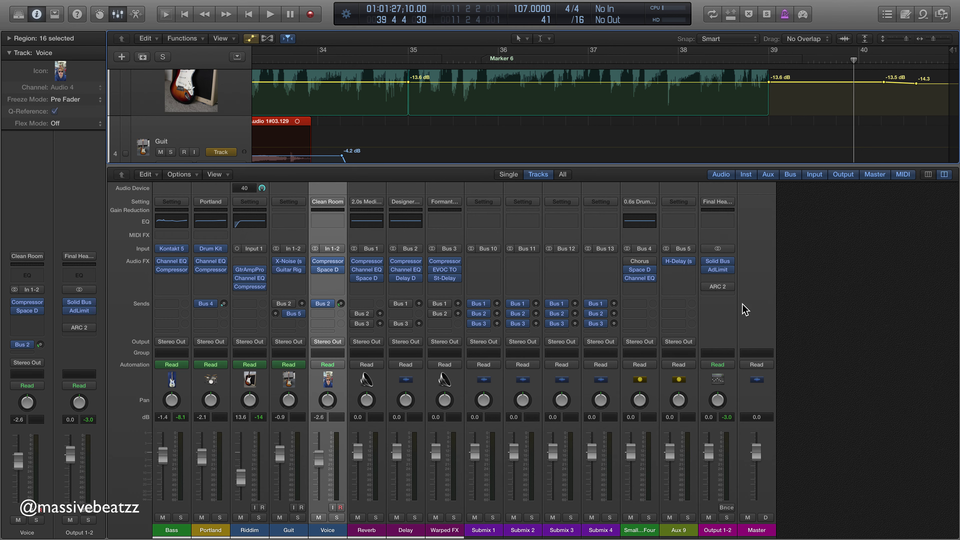
click(718, 290)
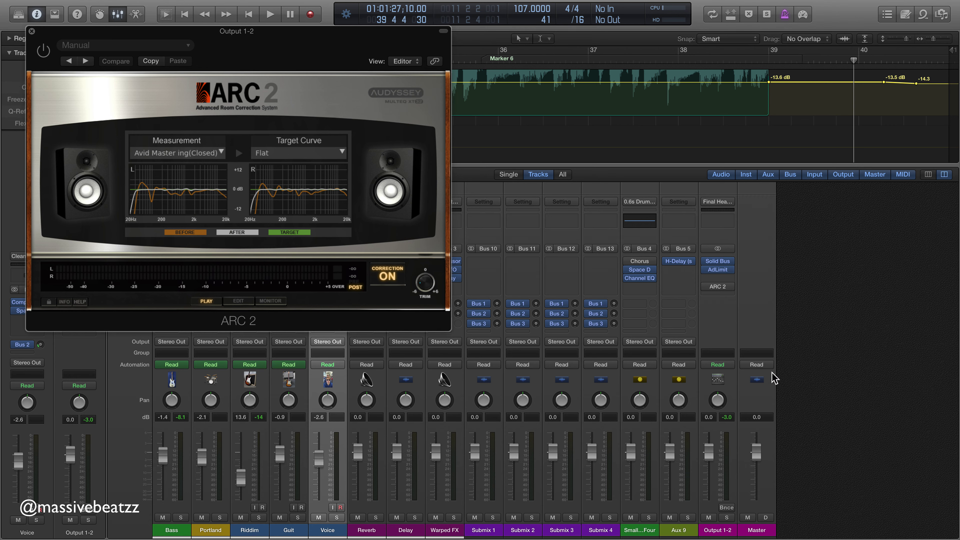
click(32, 31)
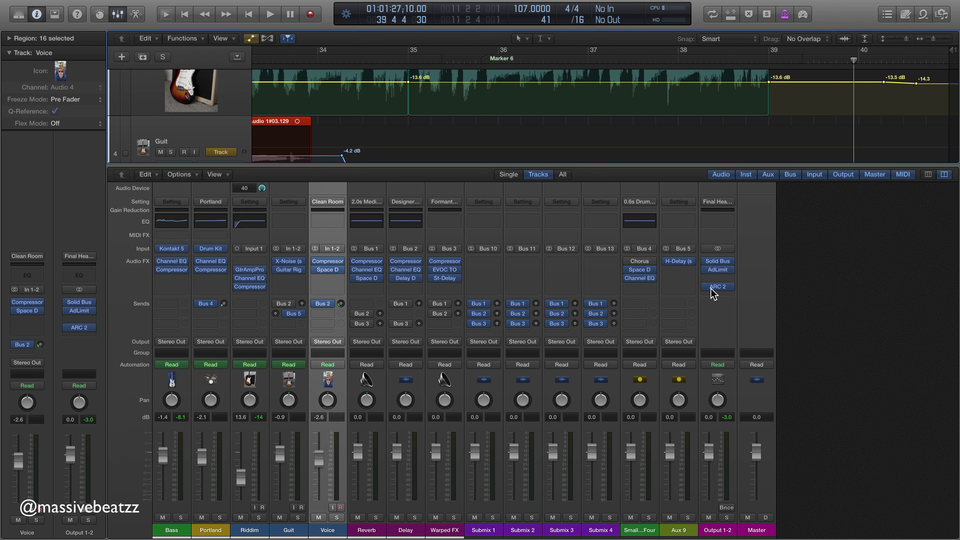
mouse_move(708, 291)
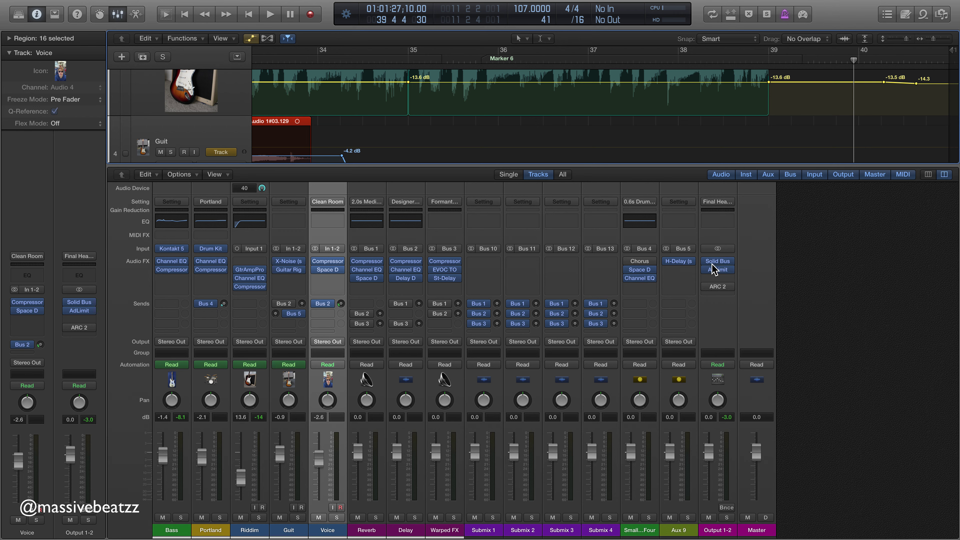
Step: Open Output 1-2's Solid Bus Comp, place its window above the Mixer channels, and play the mix from bar 34
mouse_move(713, 263)
click(716, 262)
drag(392, 321, 456, 92)
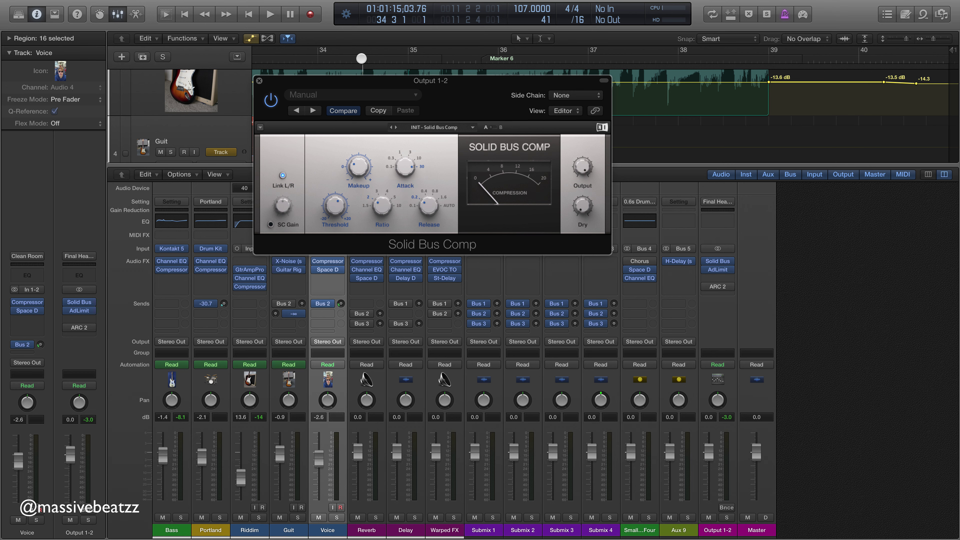
click(363, 61)
key(space)
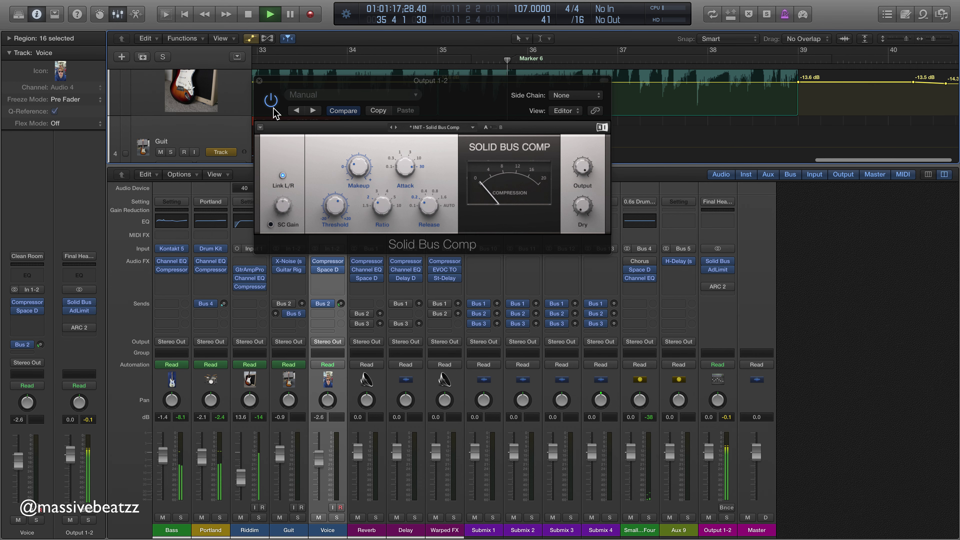
key(space)
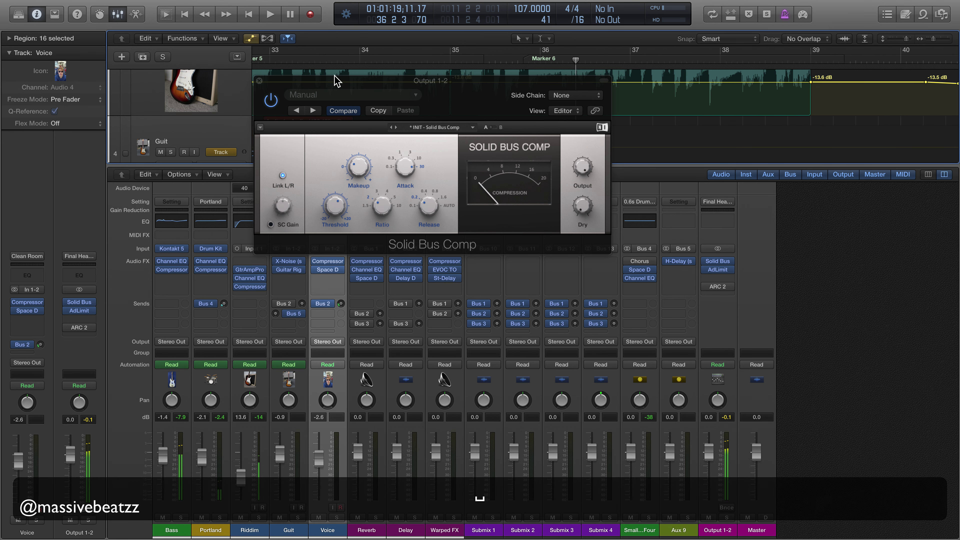
Step: Play the mix from around bar 14 to examine the Solid Bus Comp's gain reduction, and stop playback
scroll(354, 68, left, 20)
click(348, 62)
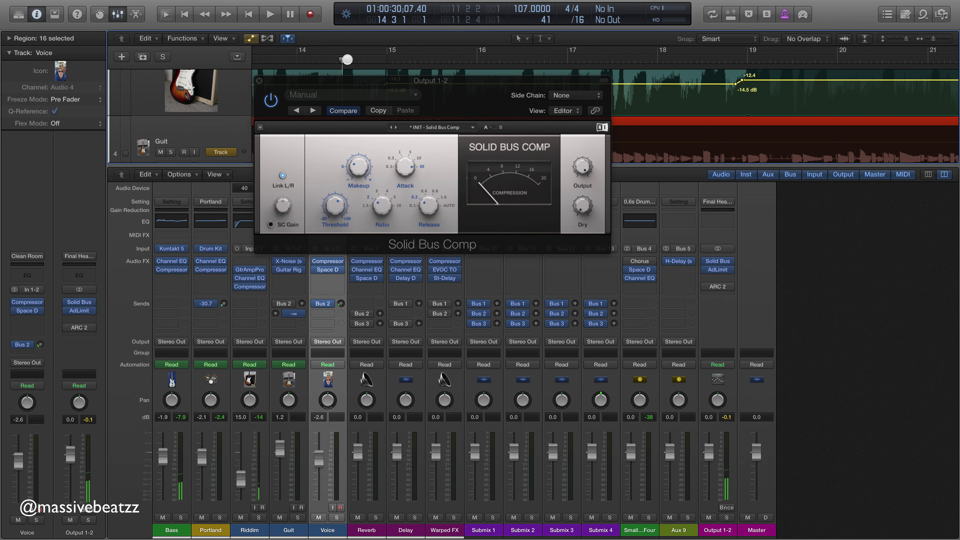
key(space)
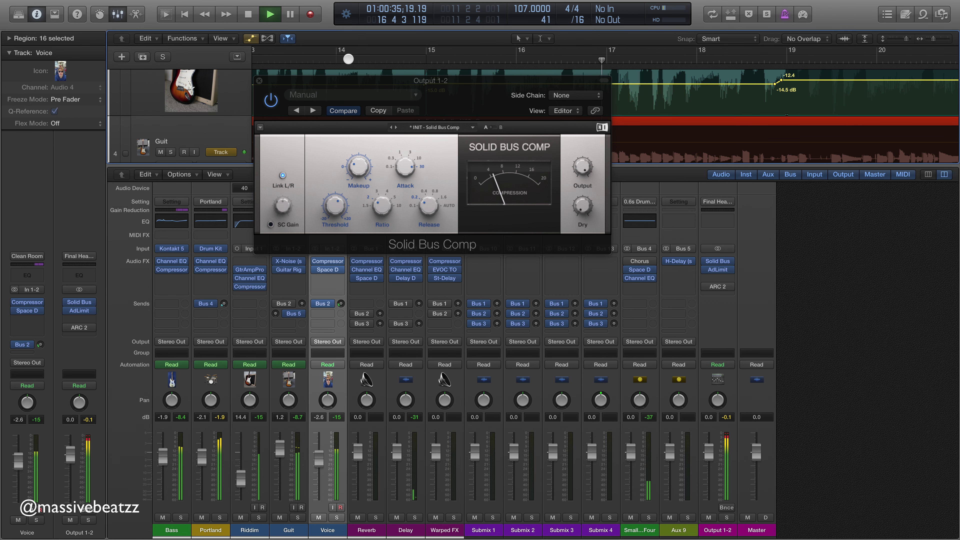
key(space)
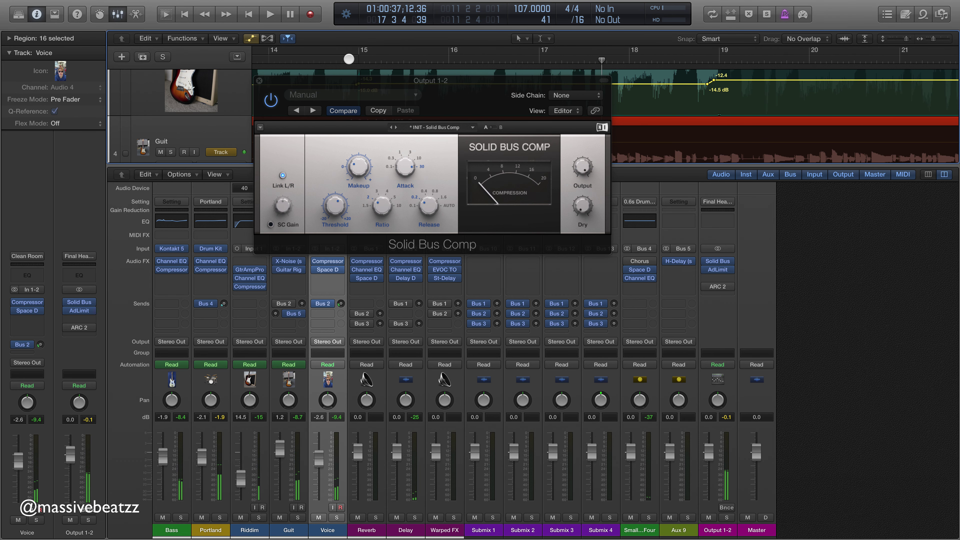
Step: Open Output 1-2's Adaptive Limiter, place its window over the Mixer, and check its output margin while playing from around bar 14
click(719, 270)
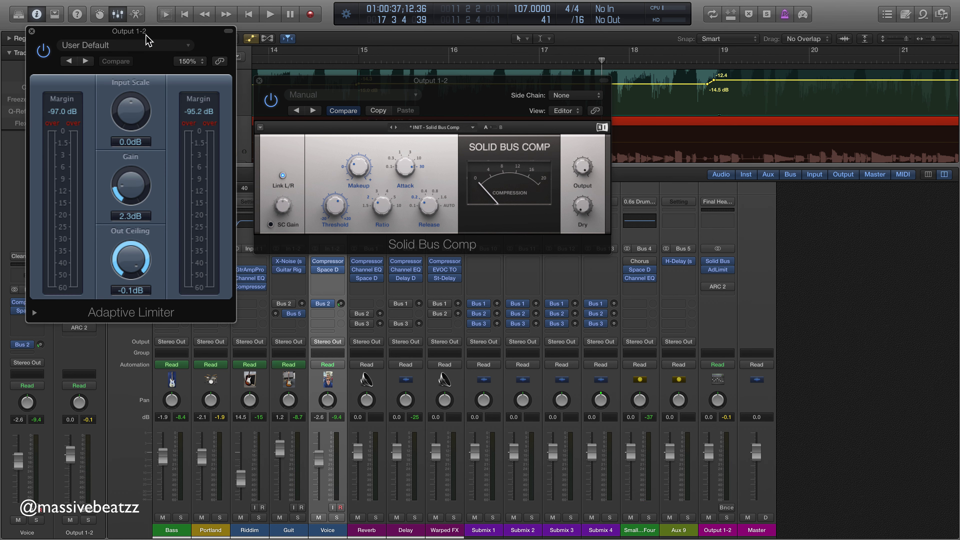
drag(147, 35, 527, 206)
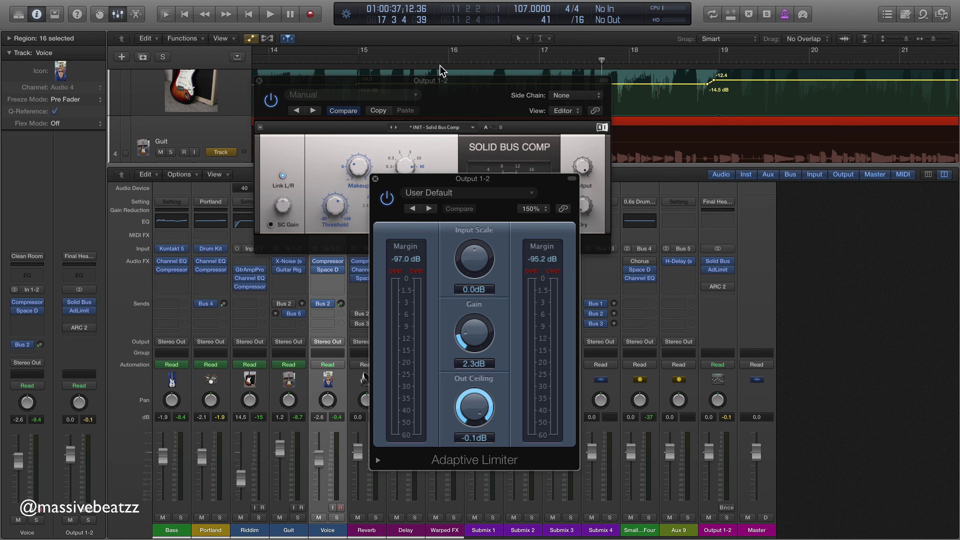
click(319, 56)
key(space)
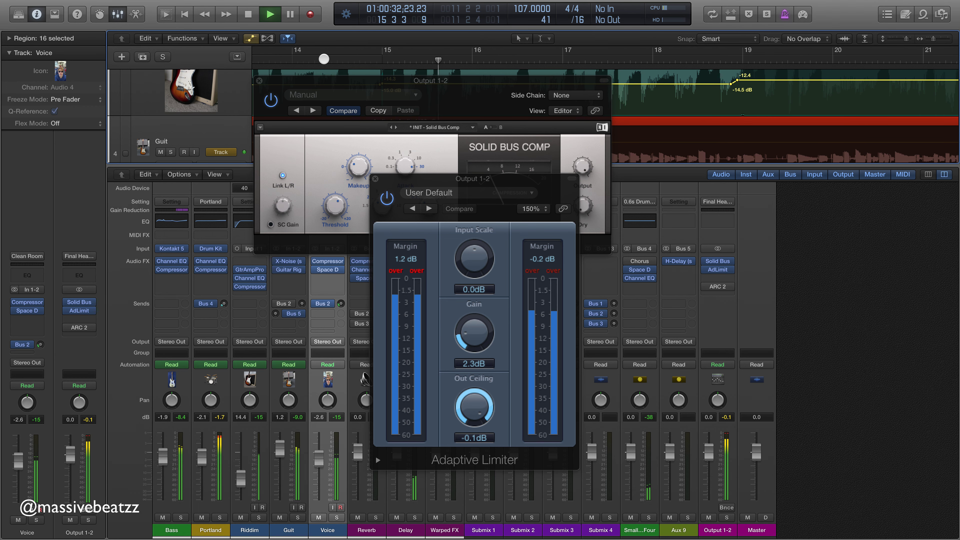
click(541, 260)
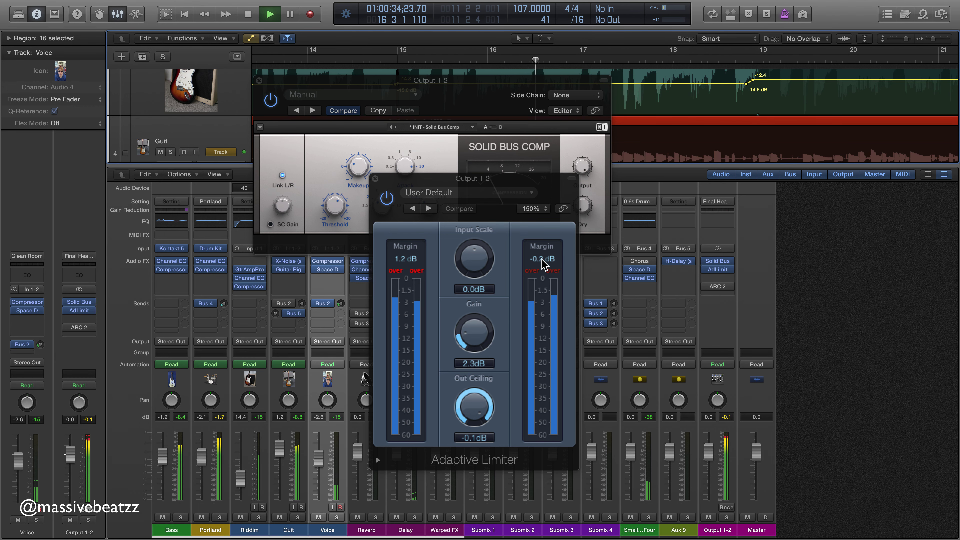
click(541, 260)
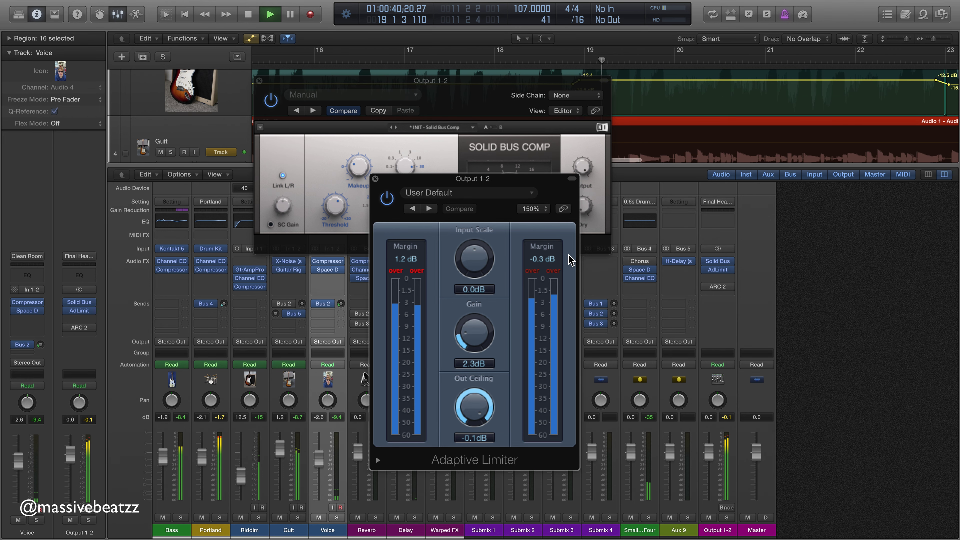
key(space)
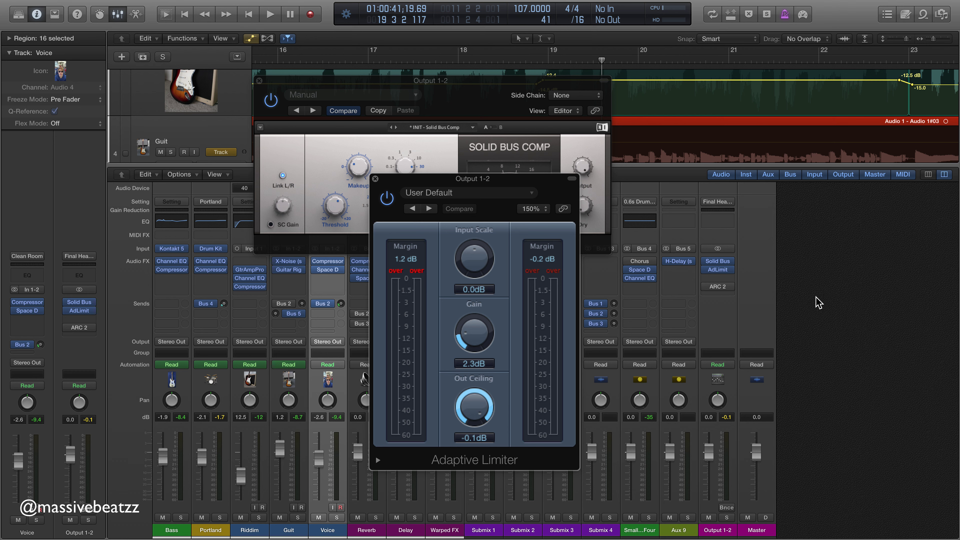
Step: Hide the Mixer and the track automation, and make the Portland drummer track taller
mouse_move(713, 268)
key(x)
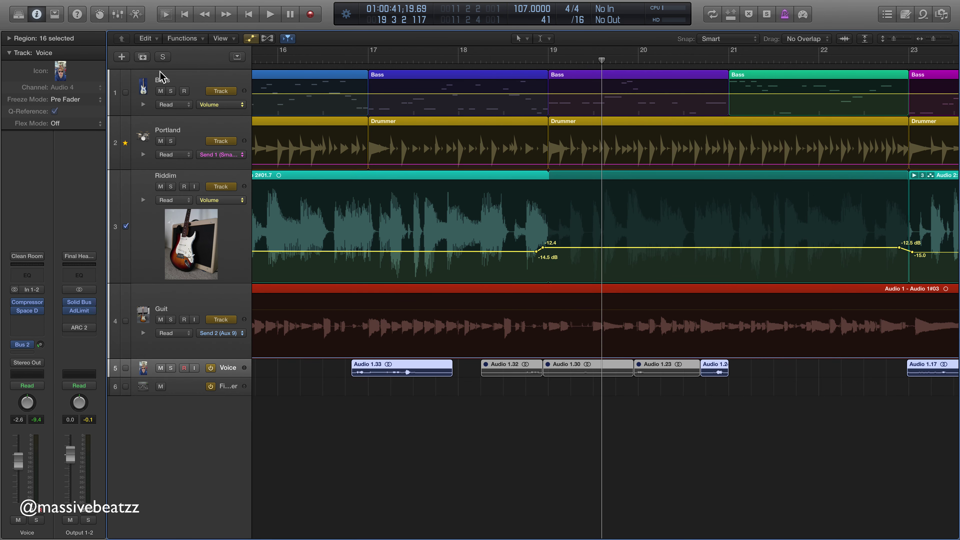
key(a)
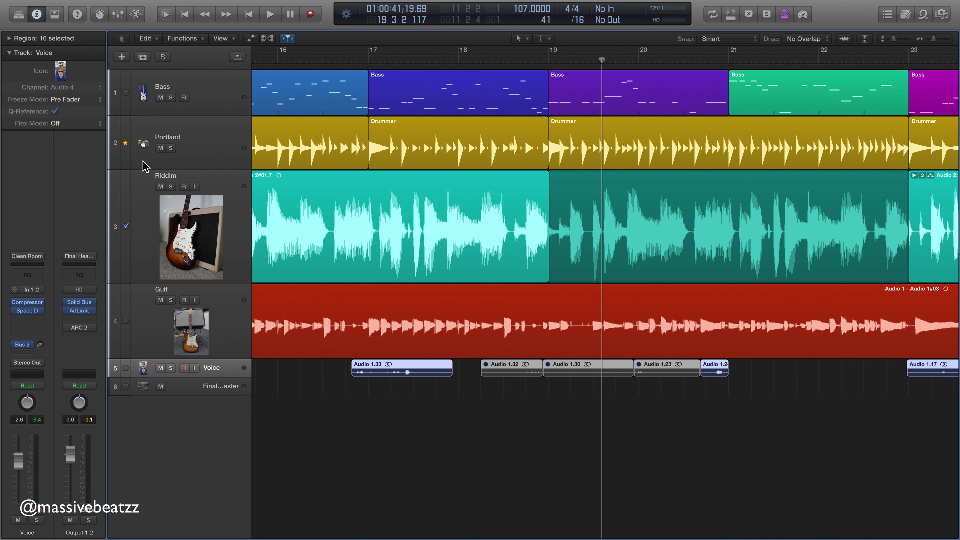
drag(193, 169, 217, 264)
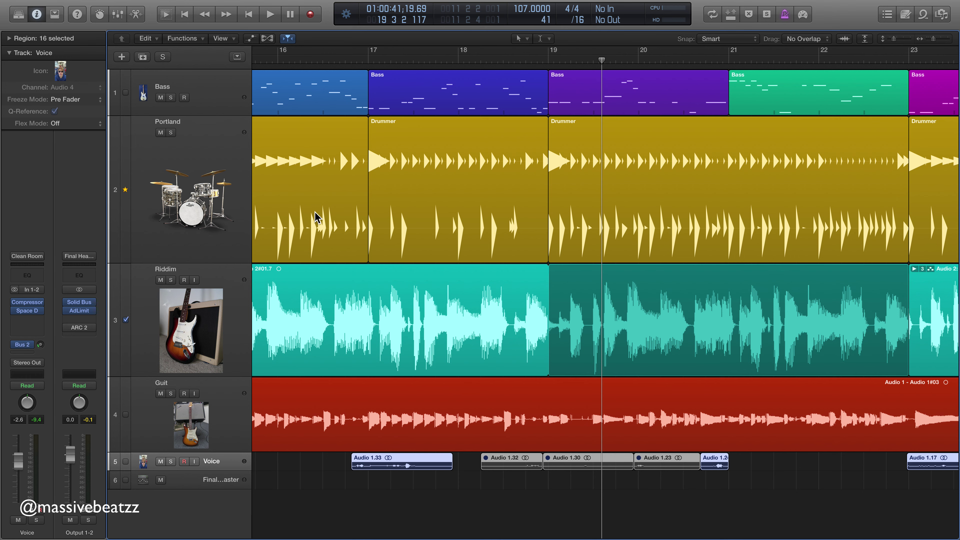
Step: Try moving Portland's Drummer region at bar 27 earlier so it overlaps the preceding region, and undo the move
scroll(638, 225, right, 10)
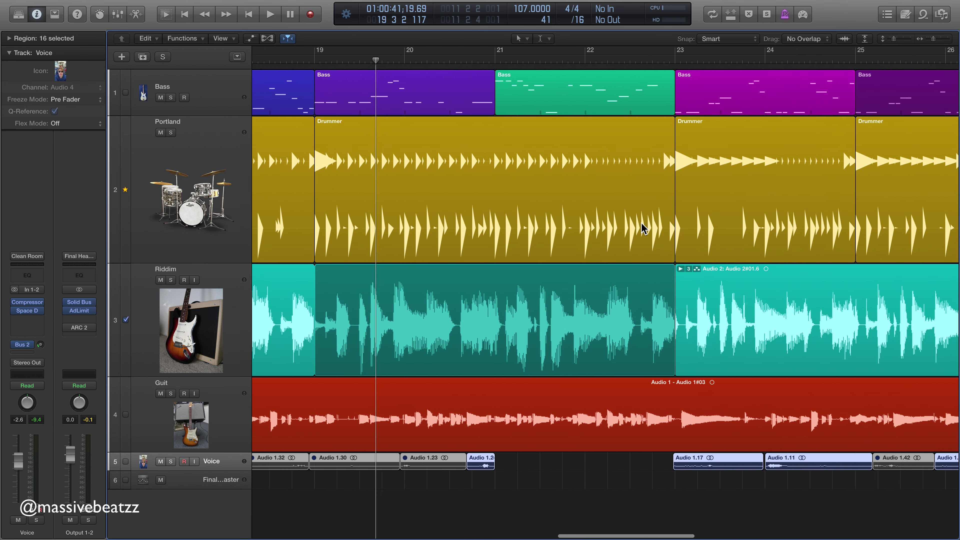
scroll(710, 197, right, 10)
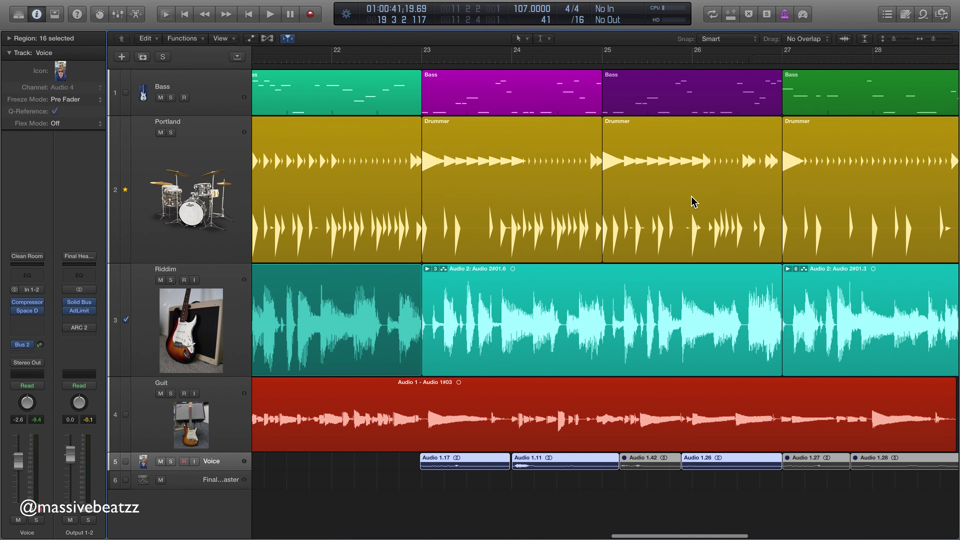
scroll(695, 203, right, 5)
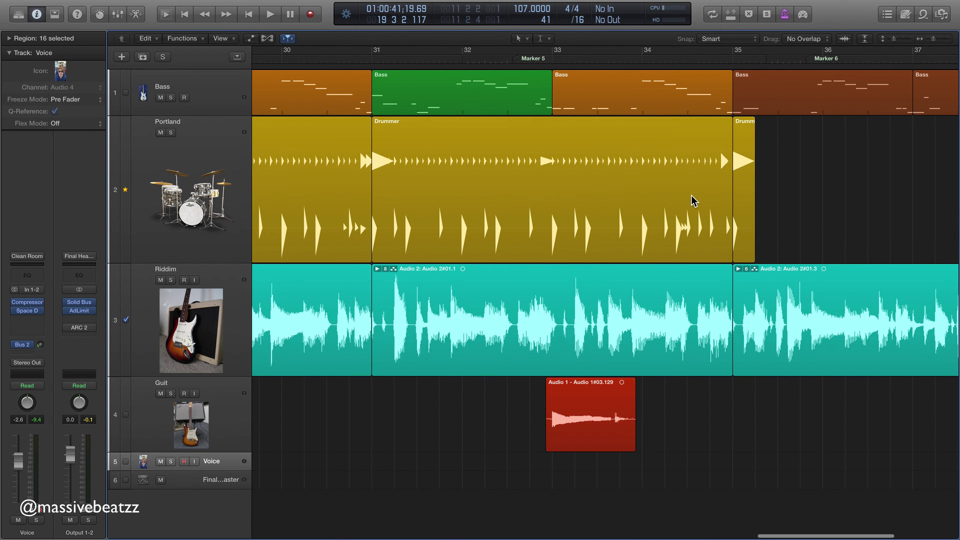
scroll(531, 166, left, 8)
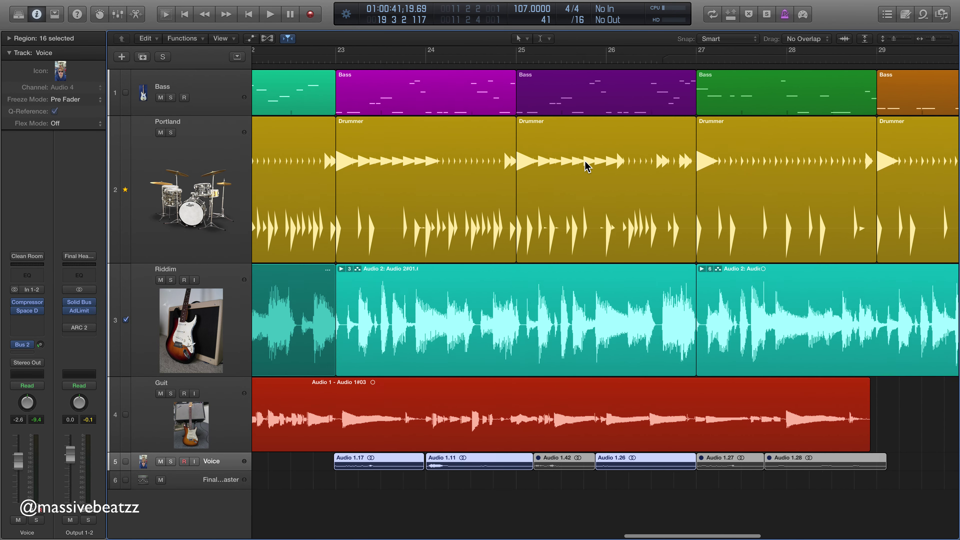
click(710, 145)
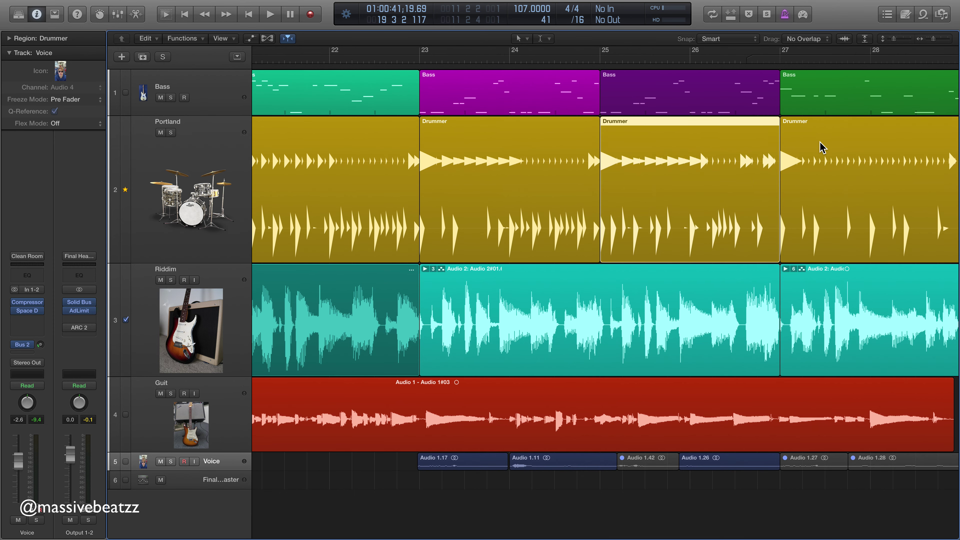
drag(818, 142, 785, 157)
click(502, 188)
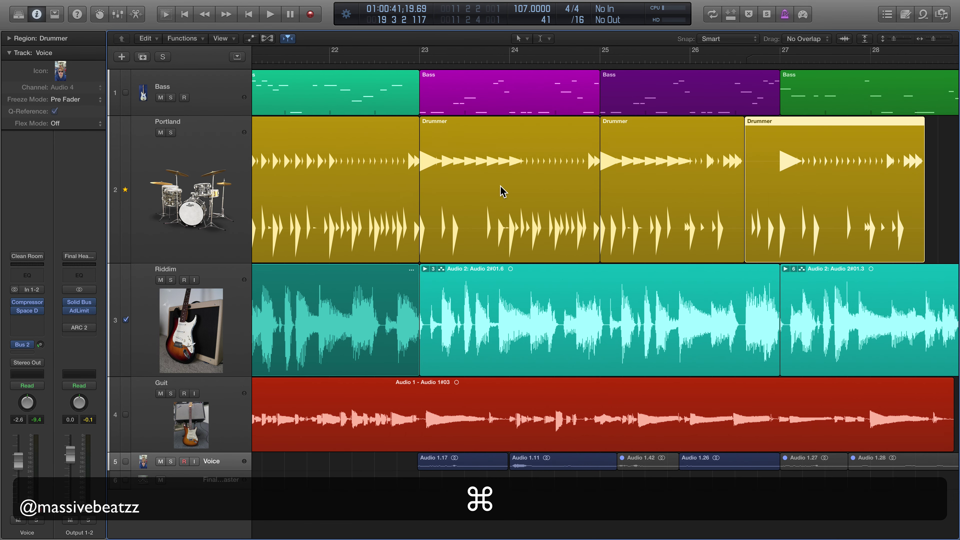
key(super+z)
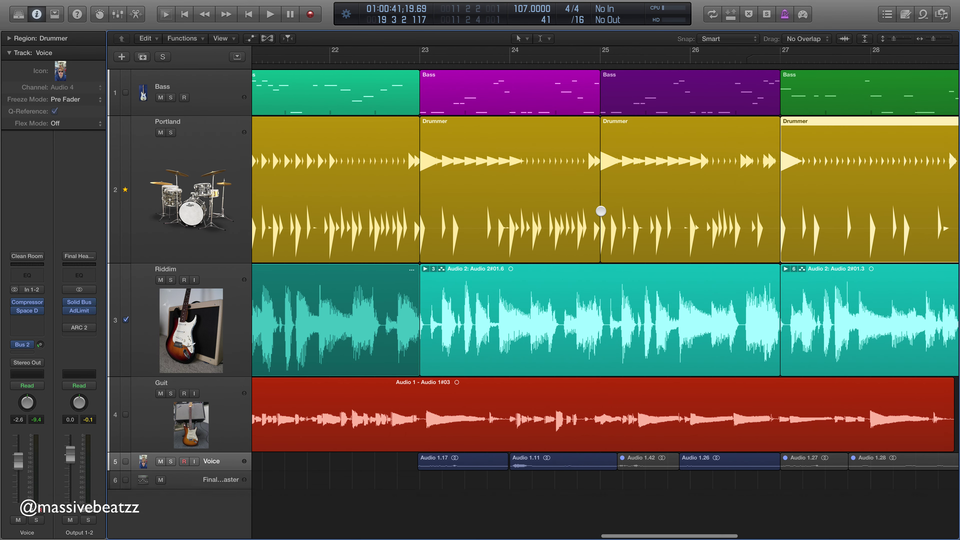
Step: Look through the Portland, Riddim and Guit regions in the arrangement up to around bar 34
scroll(596, 212, left, 15)
scroll(420, 174, right, 18)
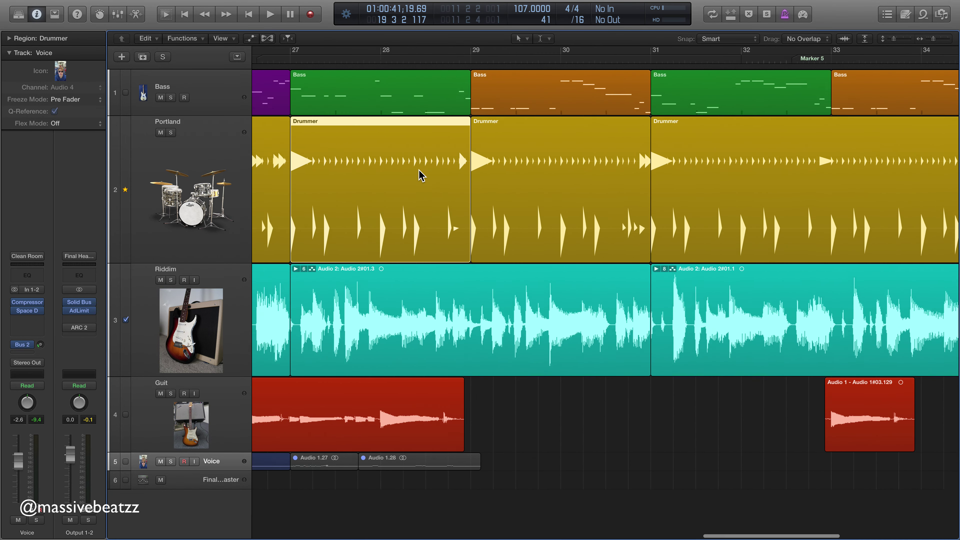
scroll(416, 166, right, 8)
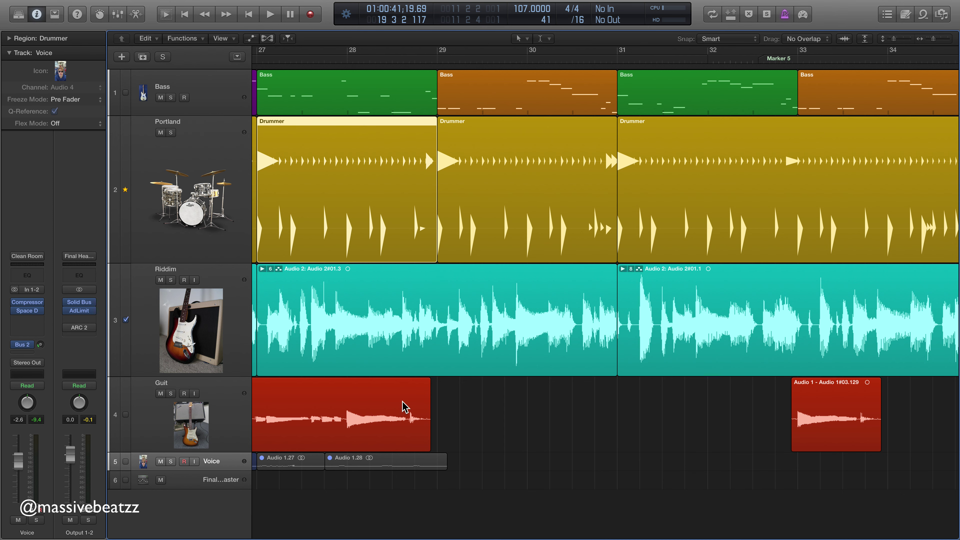
scroll(434, 442, left, 1)
scroll(434, 443, left, 10)
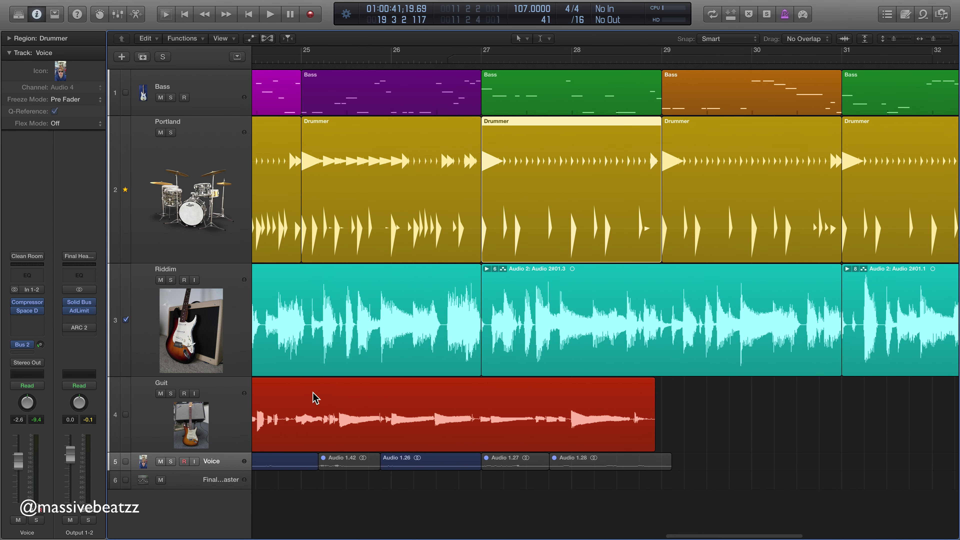